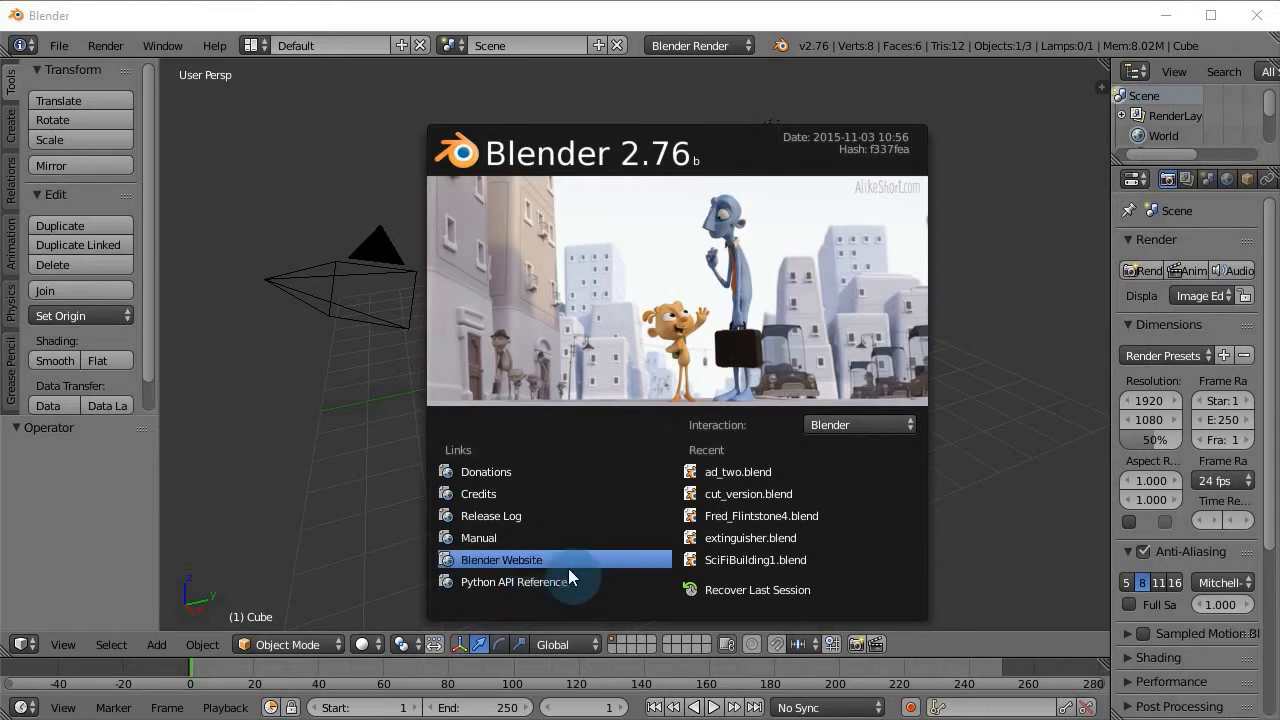
Step: Open the online Blender manual from the splash screen and browse its contents, including the Interface section
left_click(487, 538)
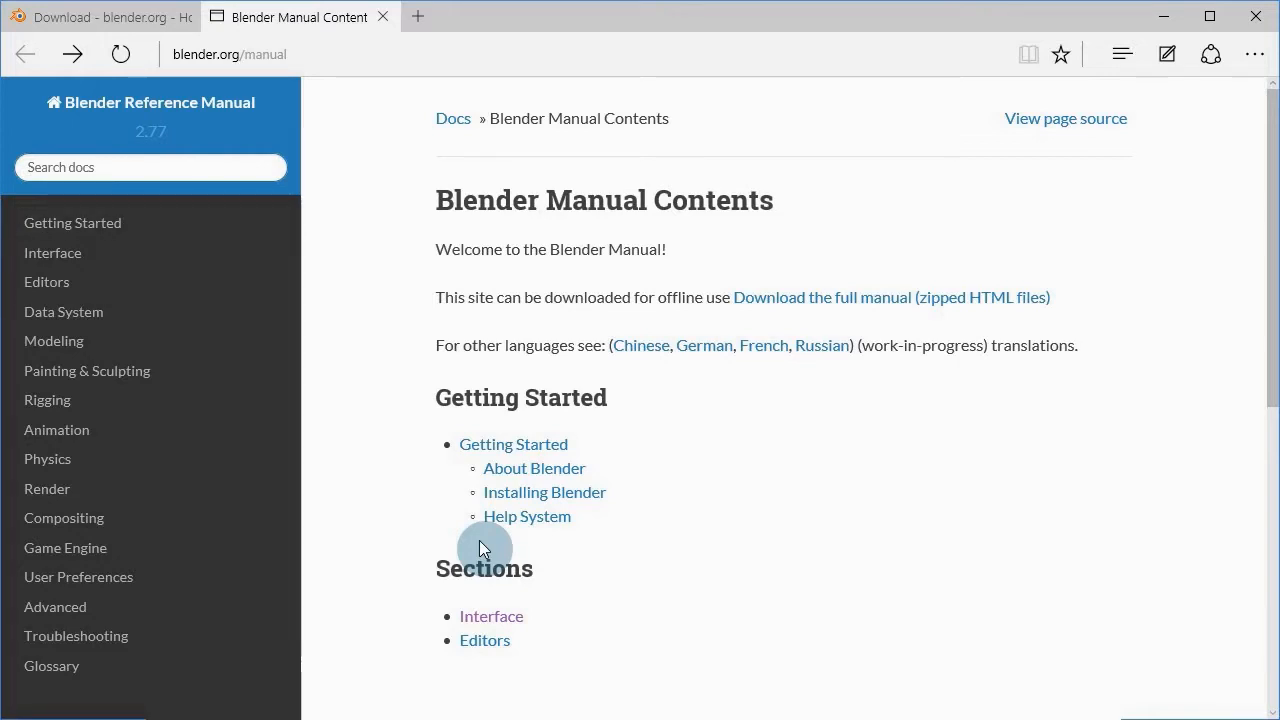
scroll(479, 545, "down", 4)
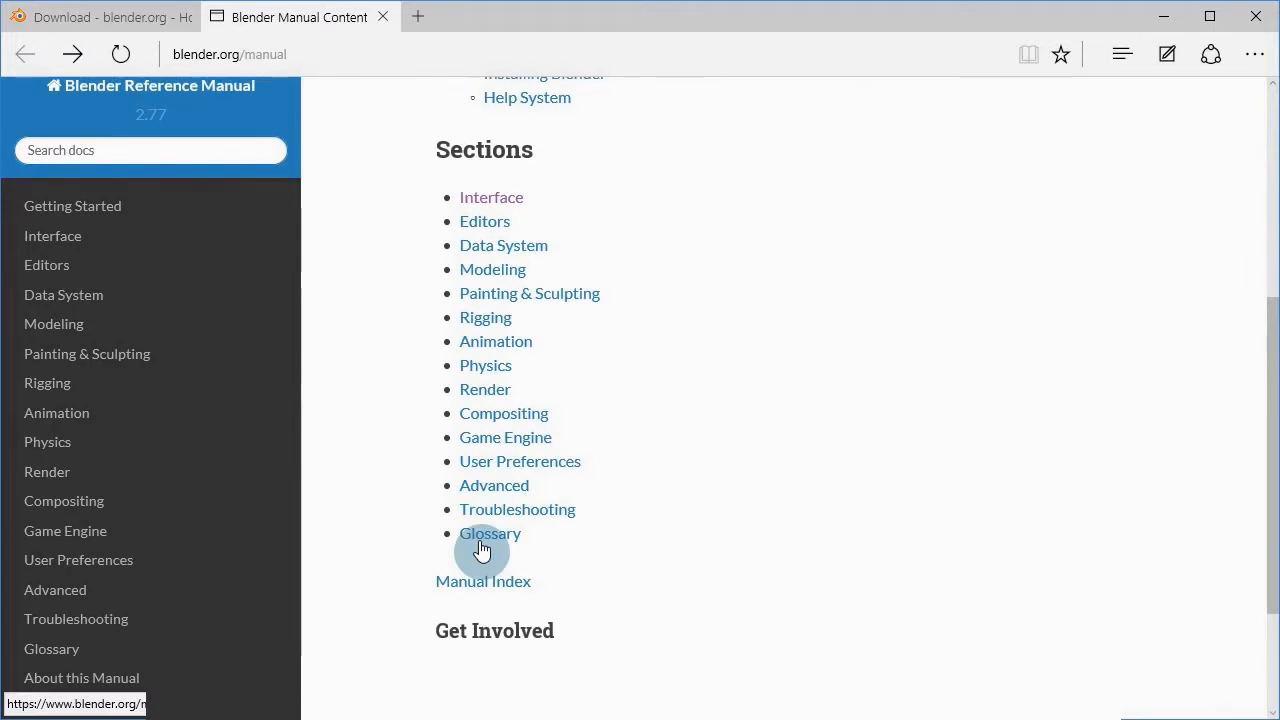
left_click(480, 543)
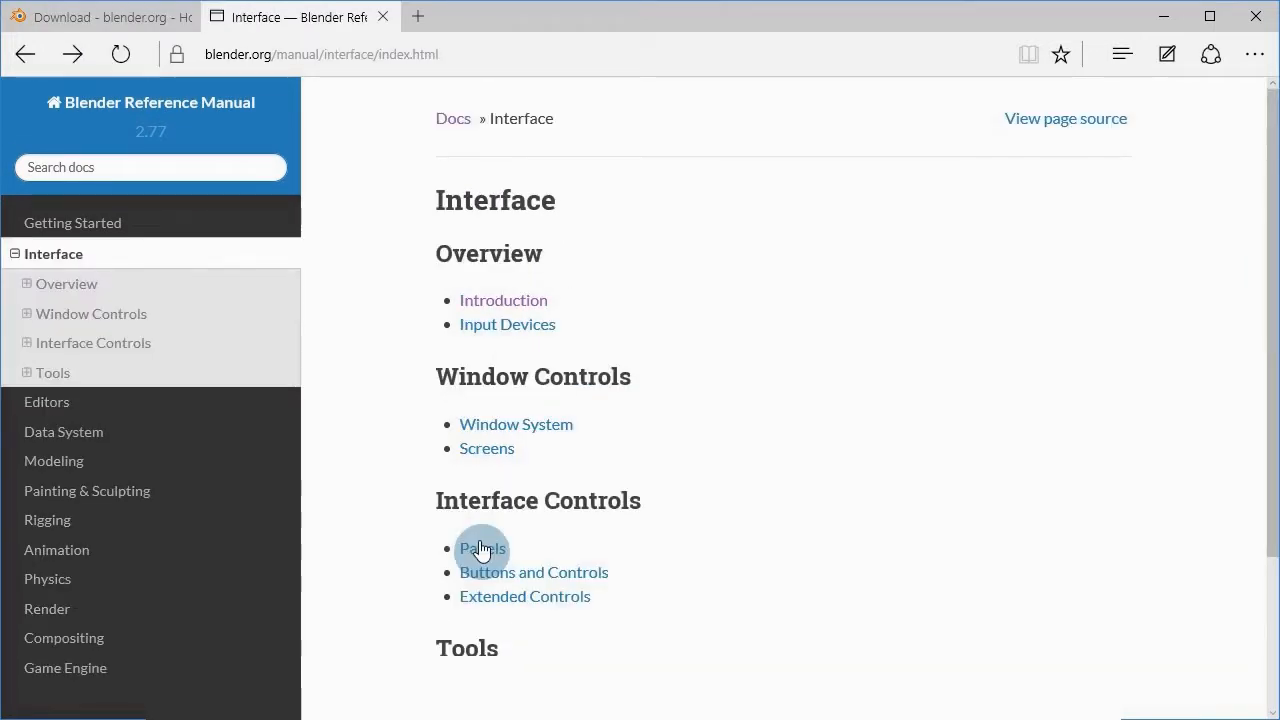
left_click(8, 521)
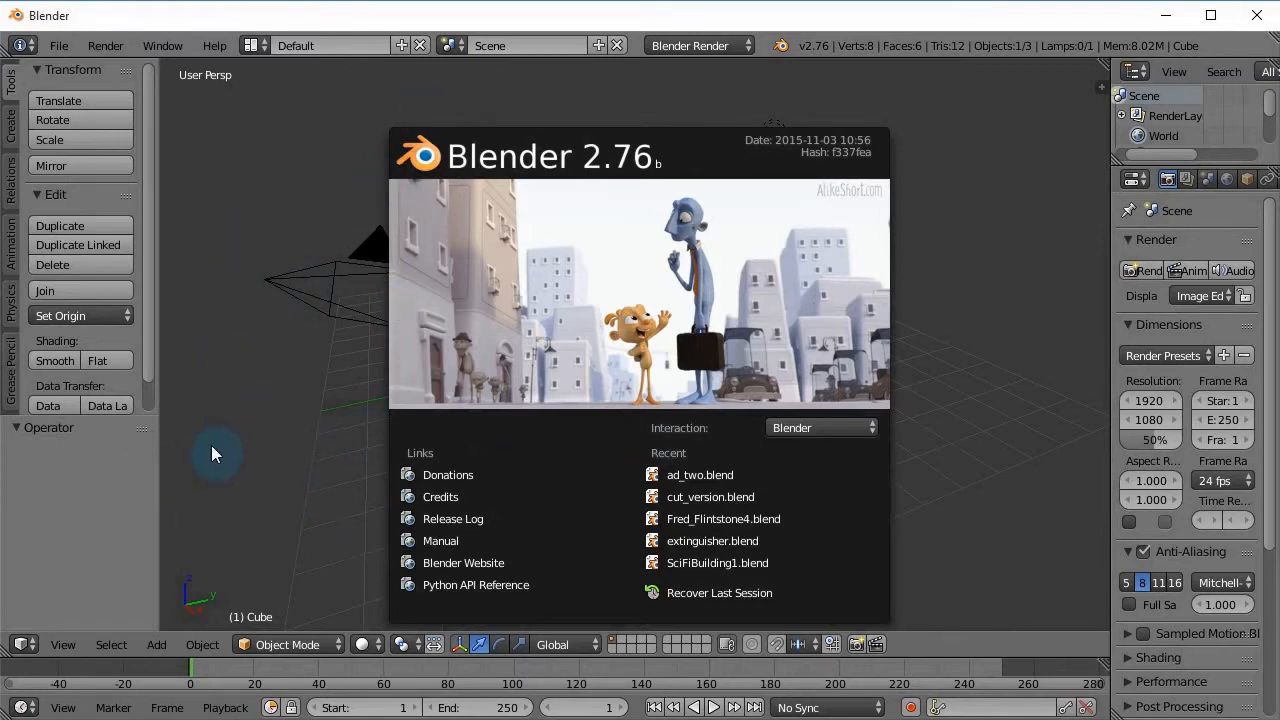
Step: Dismiss the splash screen, bring it up again from the help options and close it
left_click(83, 487)
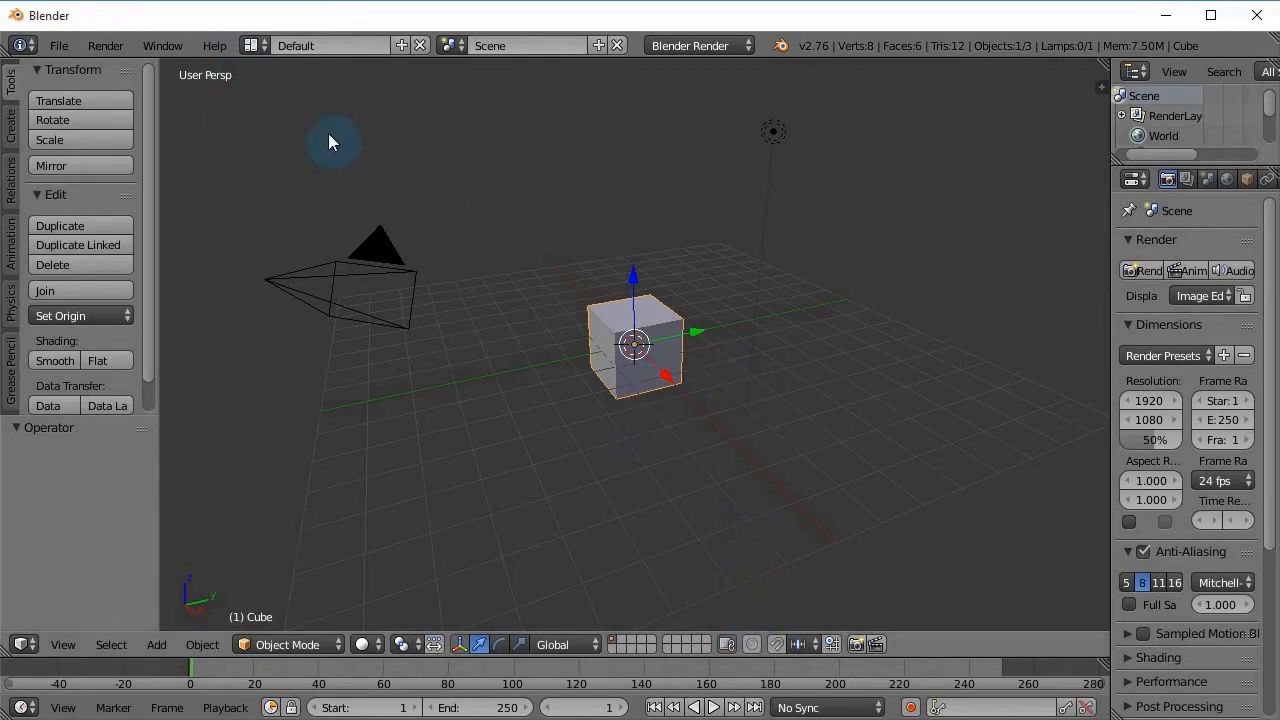
left_click(215, 47)
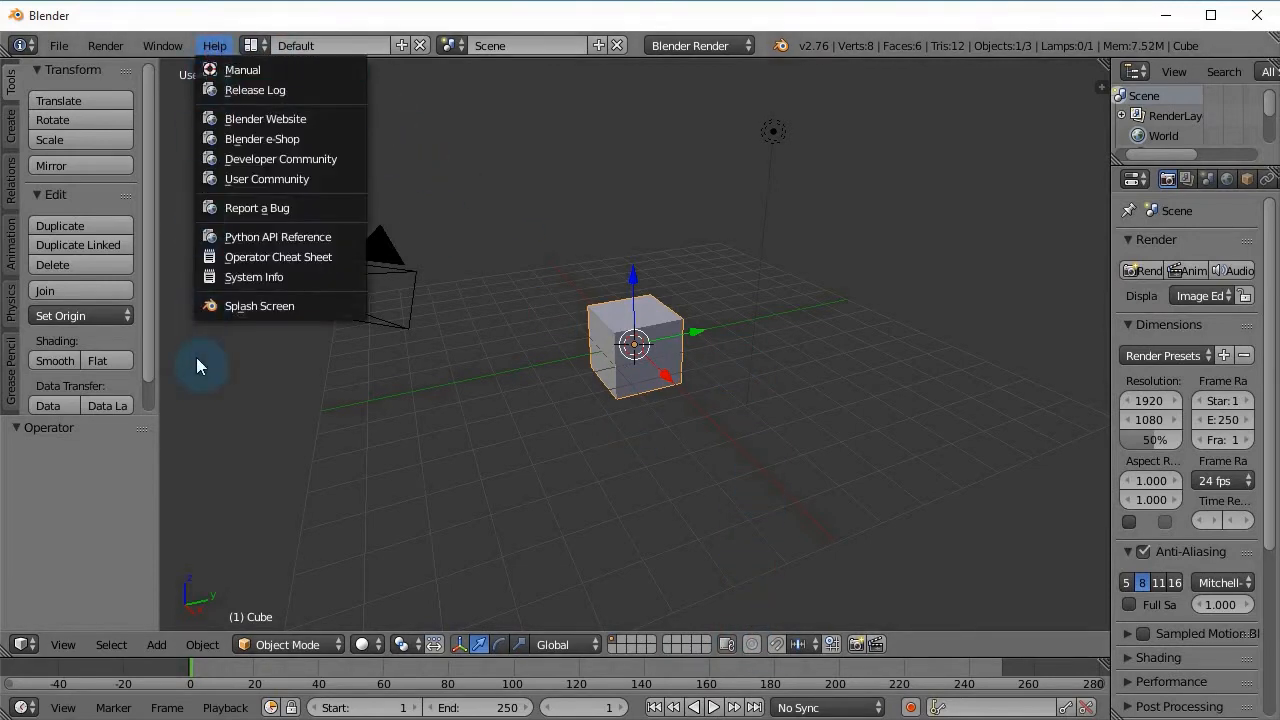
left_click(258, 312)
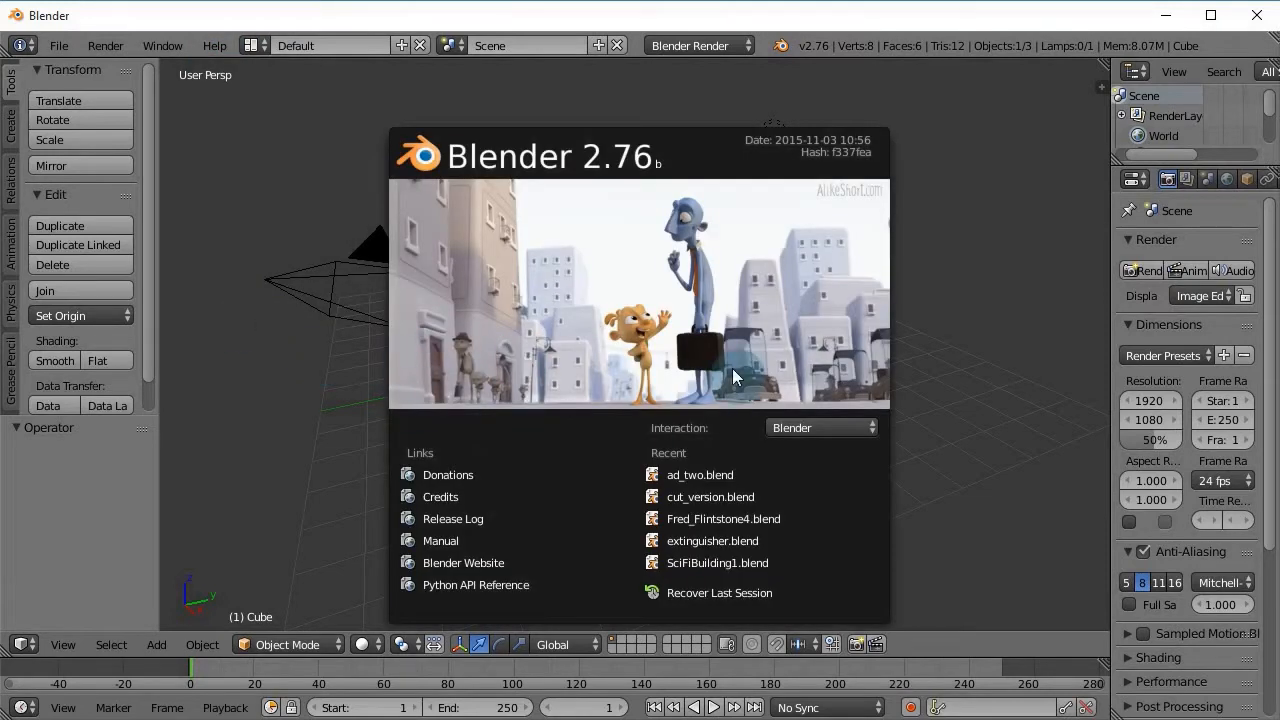
left_click(203, 135)
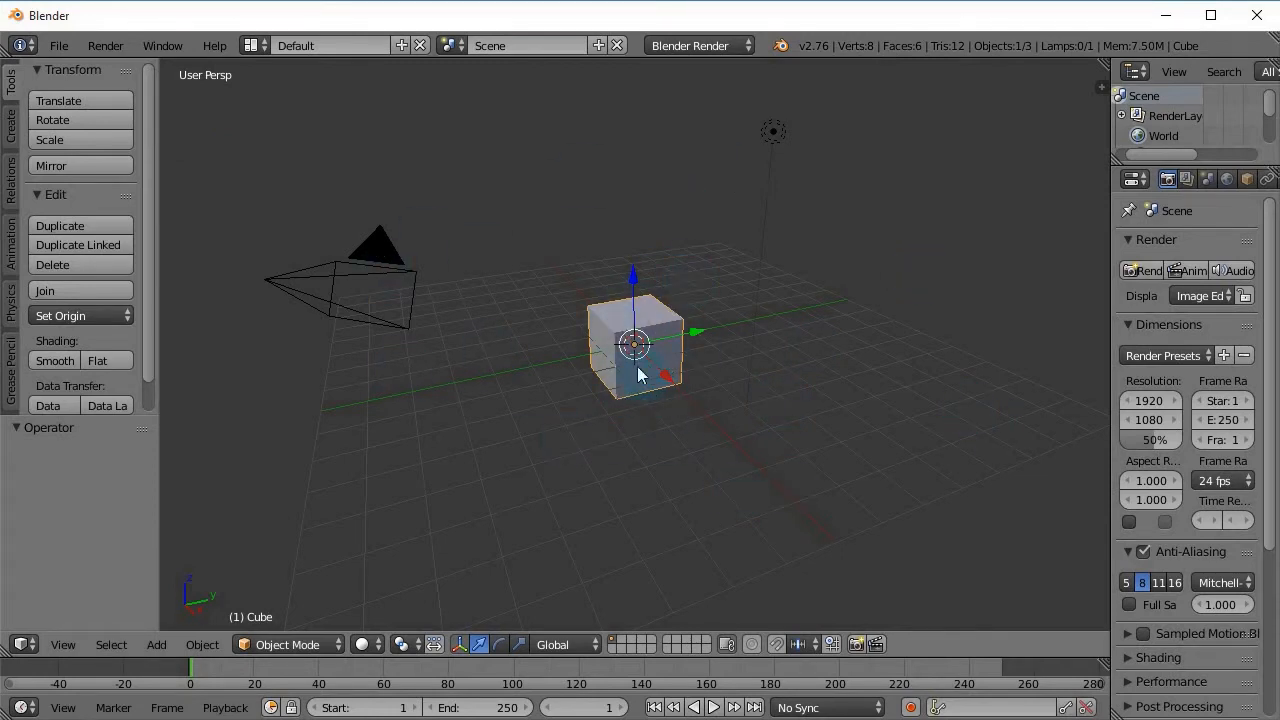
Step: Practise selecting the lamp, the cube and the camera in turn, finishing with the cube selected
middle_click_drag(645, 372, 710, 203)
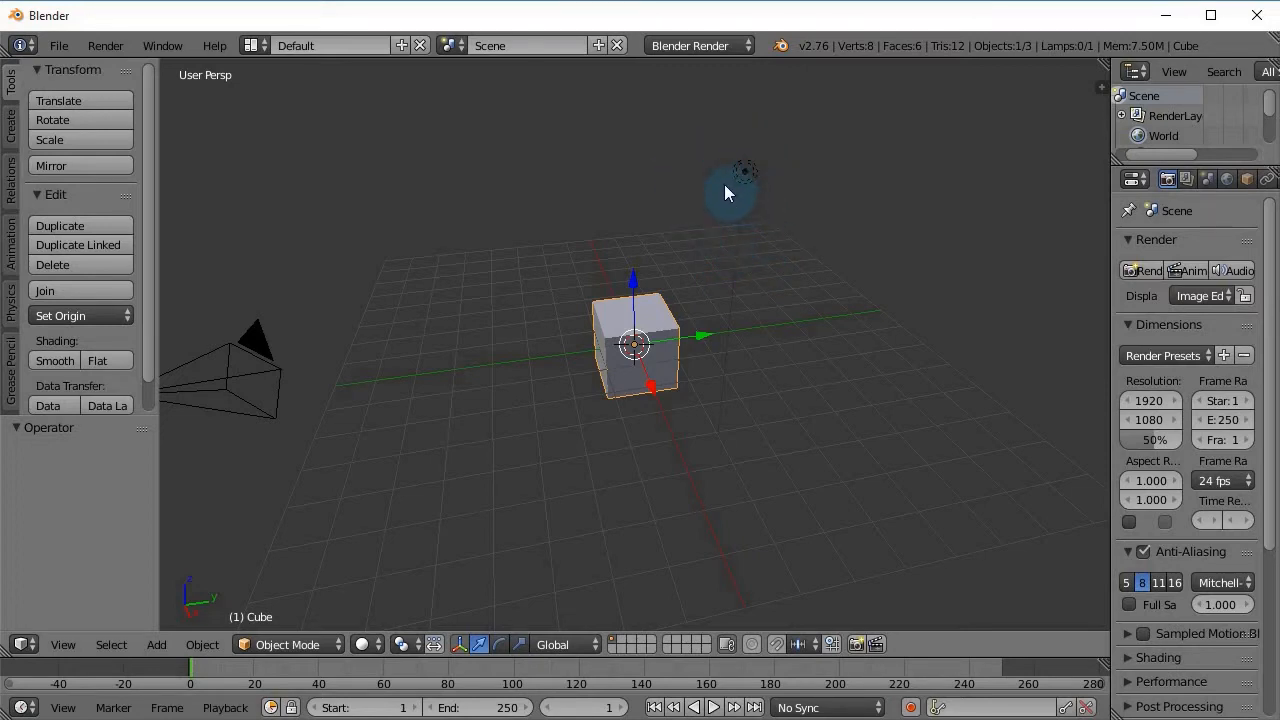
right_click(748, 175)
middle_click_drag(641, 326, 644, 332)
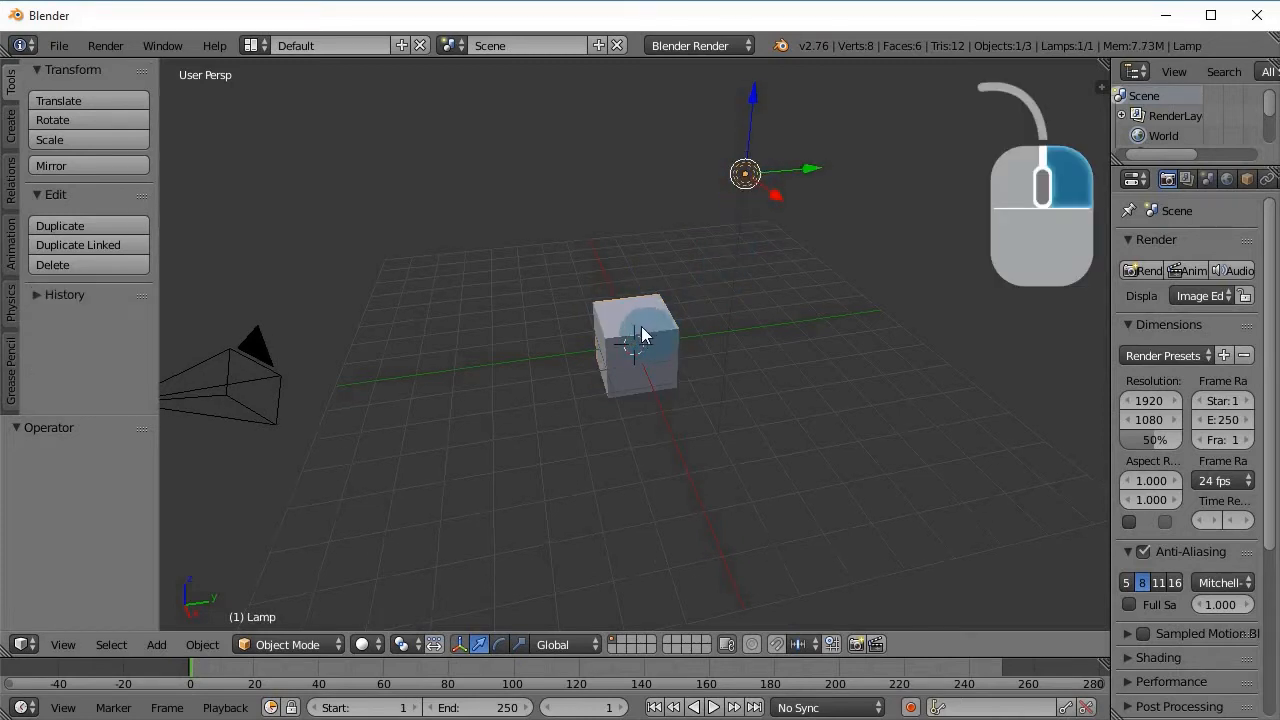
right_click(641, 326)
right_click(783, 172)
right_click(228, 388)
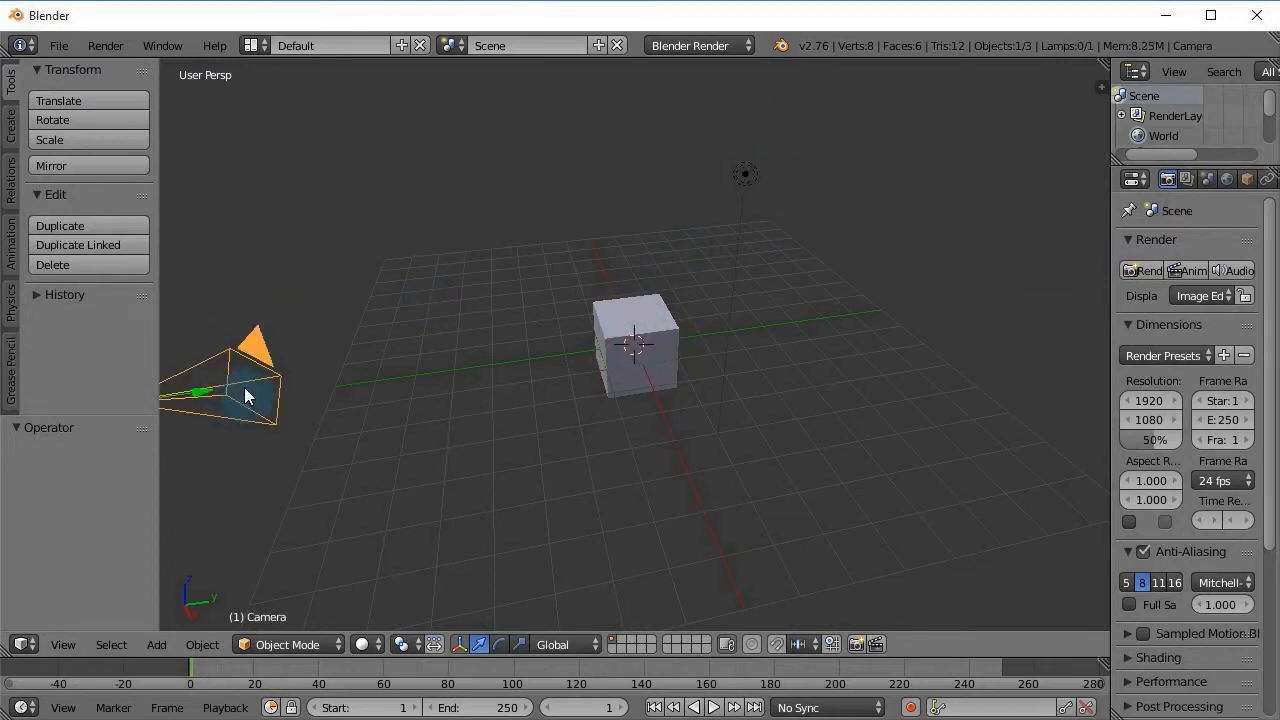
right_click(612, 336)
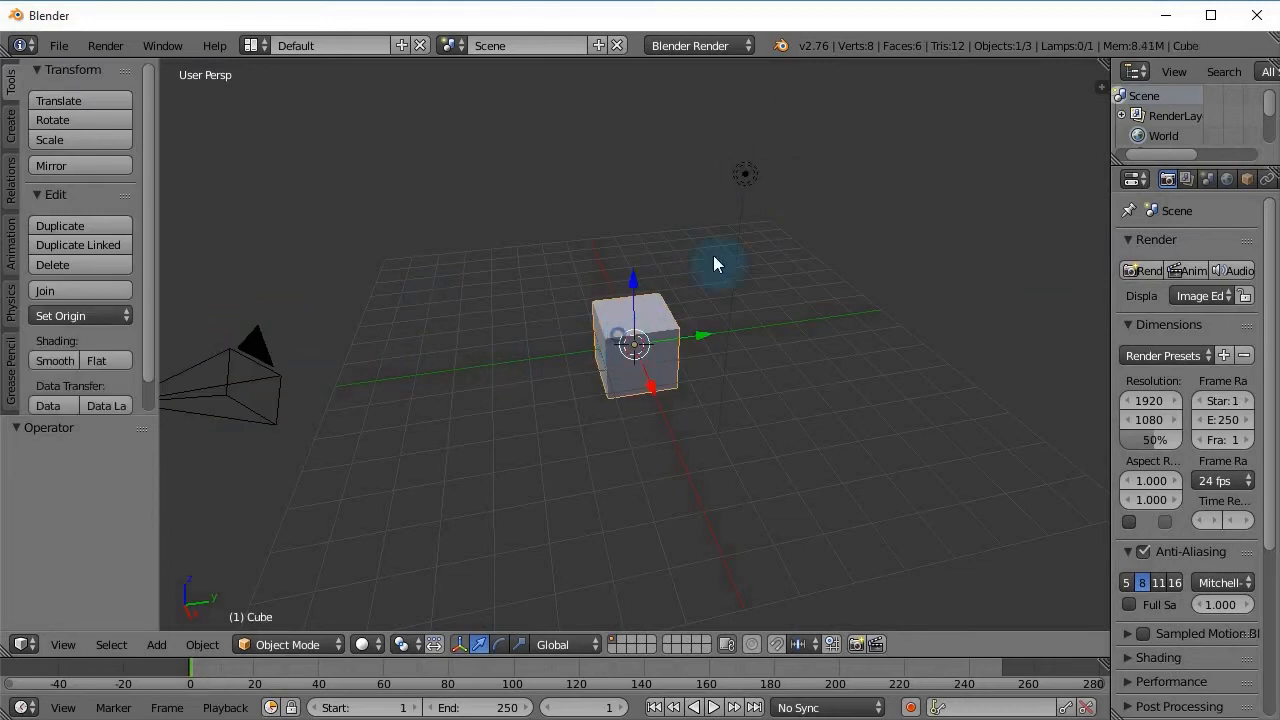
right_click(740, 177)
key("g")
left_click(719, 196)
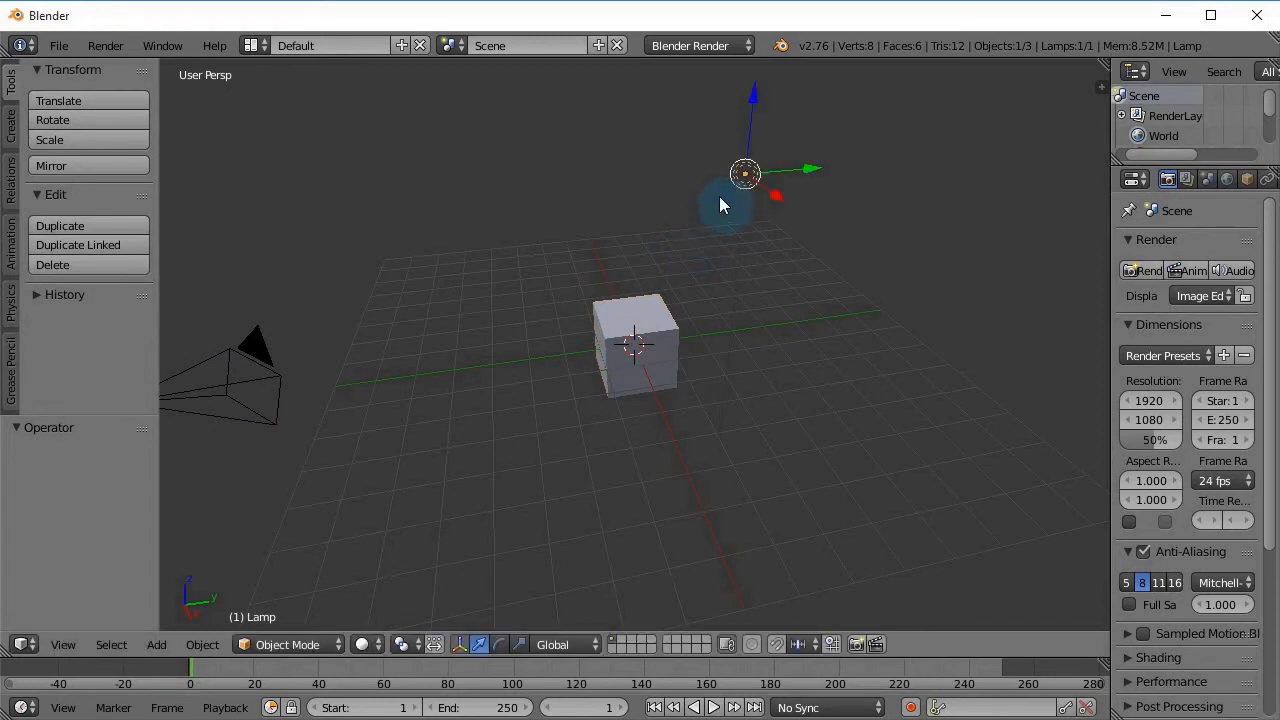
right_click(652, 332)
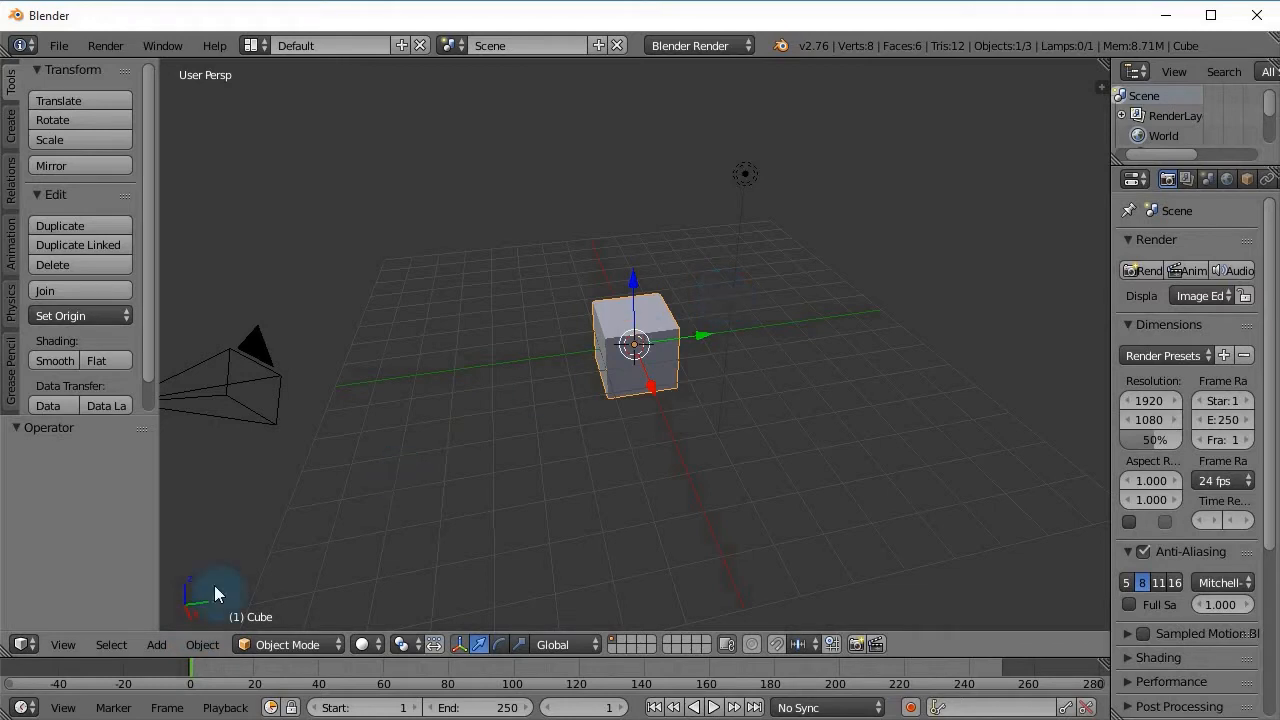
Step: Move the cube slightly away from the origin using its axis manipulator, finishing with about 0.018 along Z
left_click(663, 371)
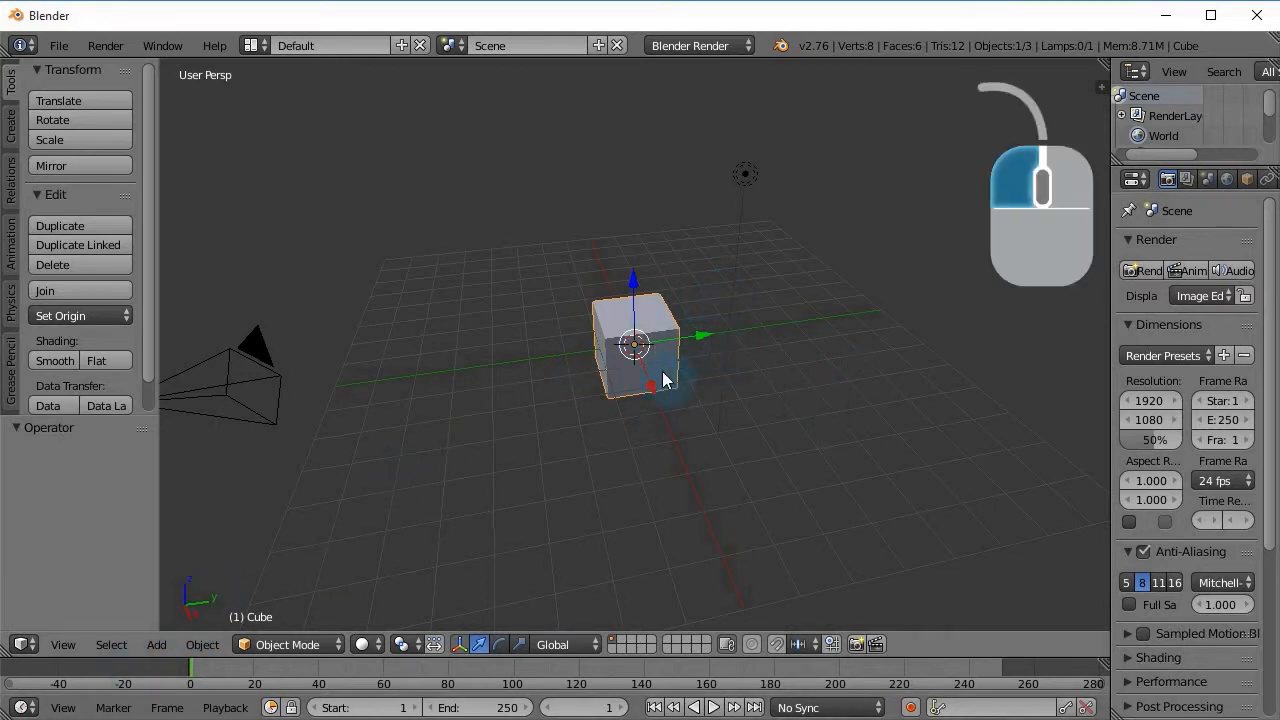
left_click_drag(651, 386, 690, 347)
mouse_move(628, 316)
left_mouse_down()
mouse_move(615, 208)
mouse_move(640, 318)
left_mouse_up()
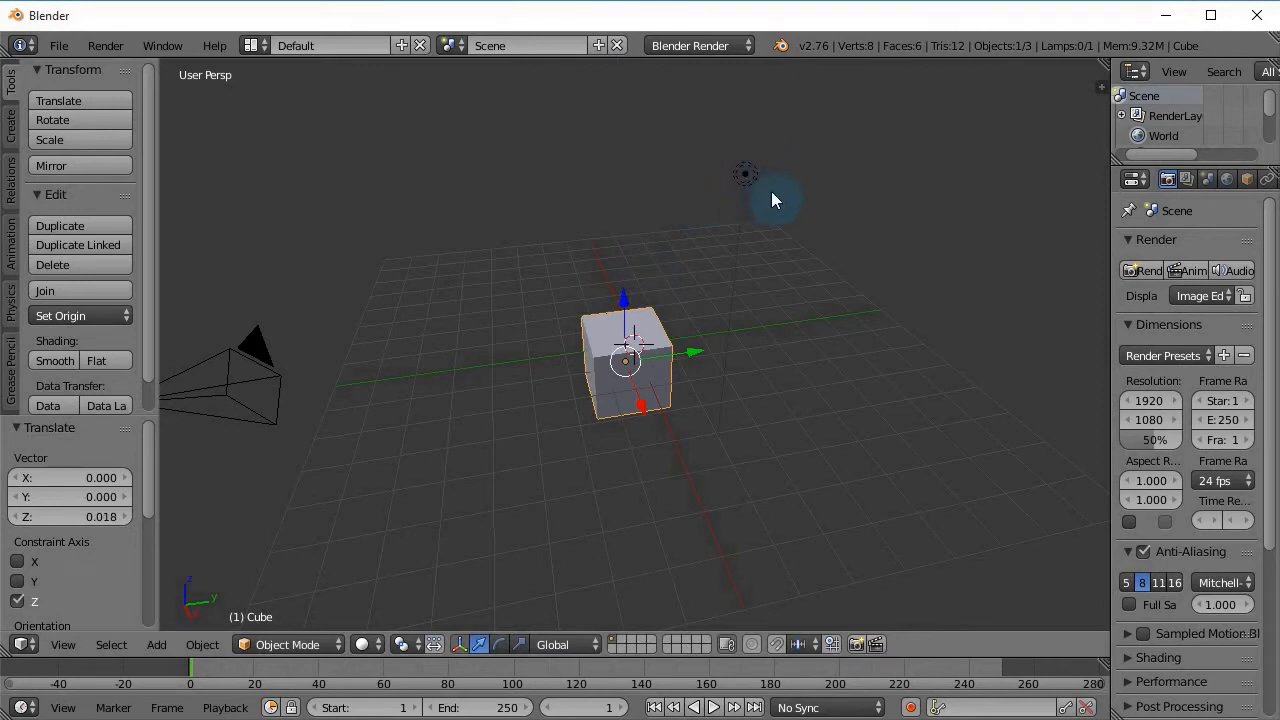
Step: Reposition the lamp with its axis manipulator, and move the camera about 1.31 along Y towards the cube
right_click(743, 178)
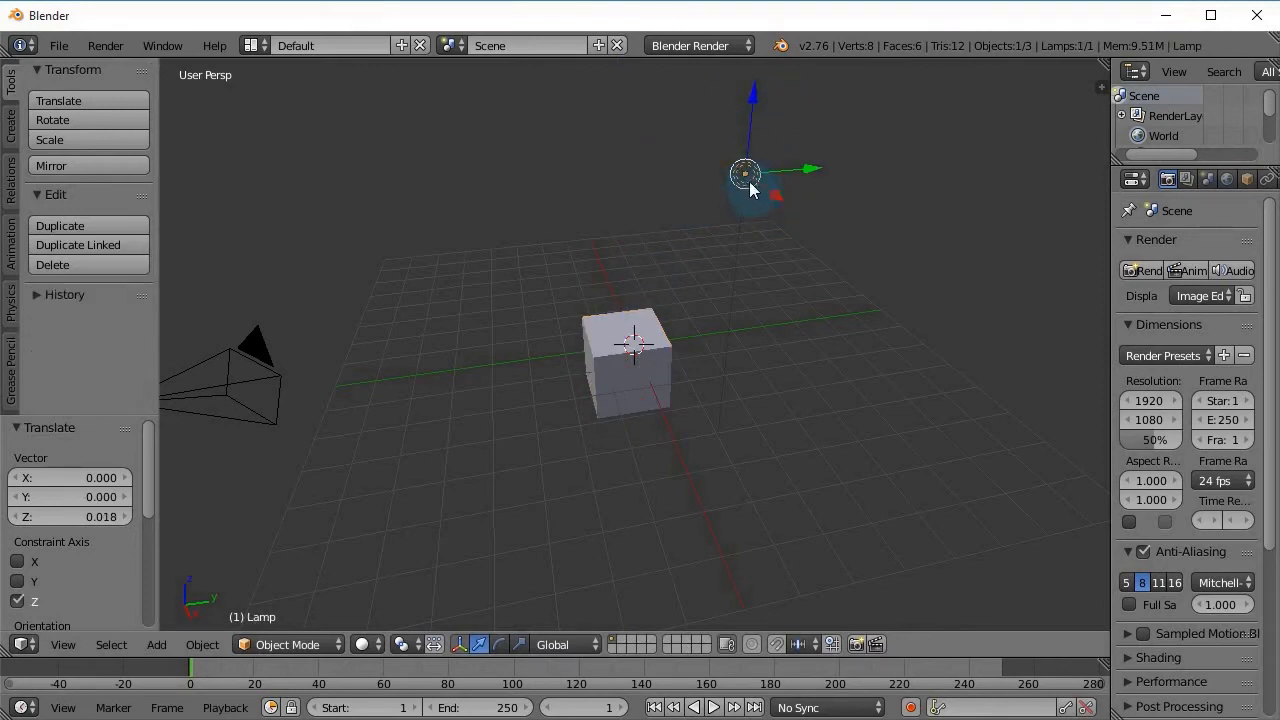
left_click_drag(777, 197, 874, 212)
right_click(209, 400)
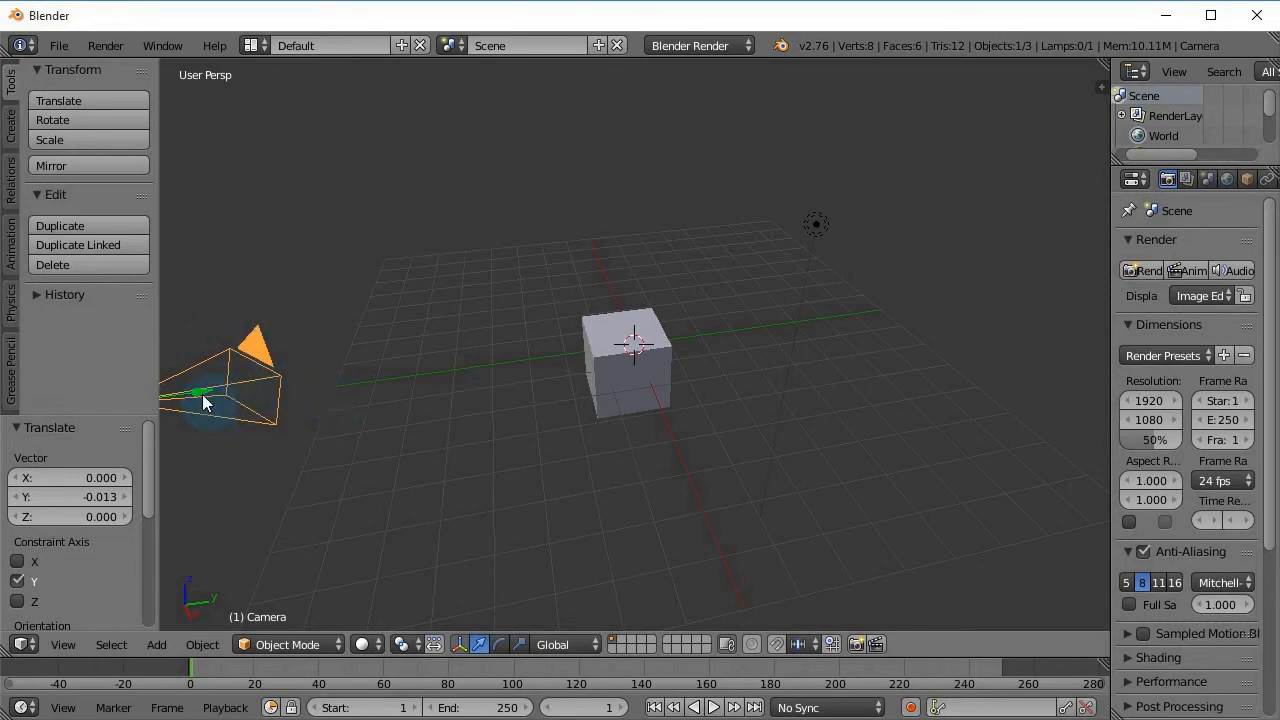
left_click_drag(198, 394, 328, 382)
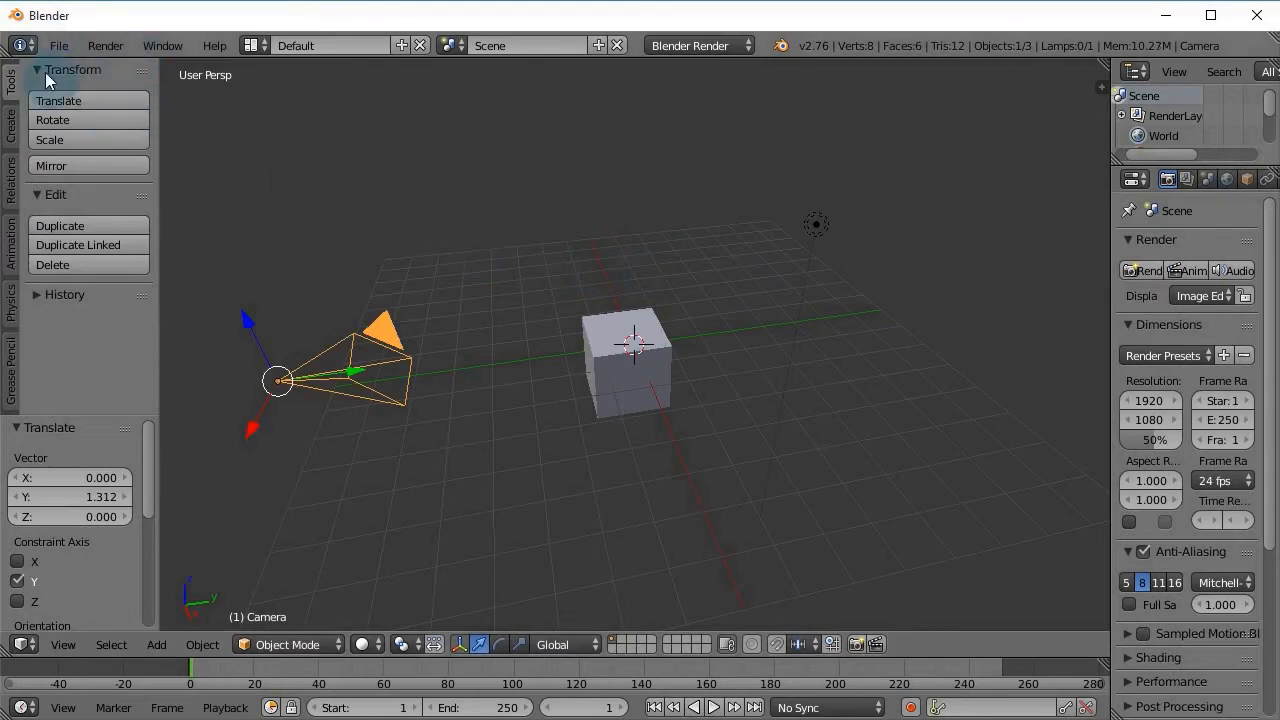
Step: Try moving the cube freely with the Translate operation
right_click(613, 350)
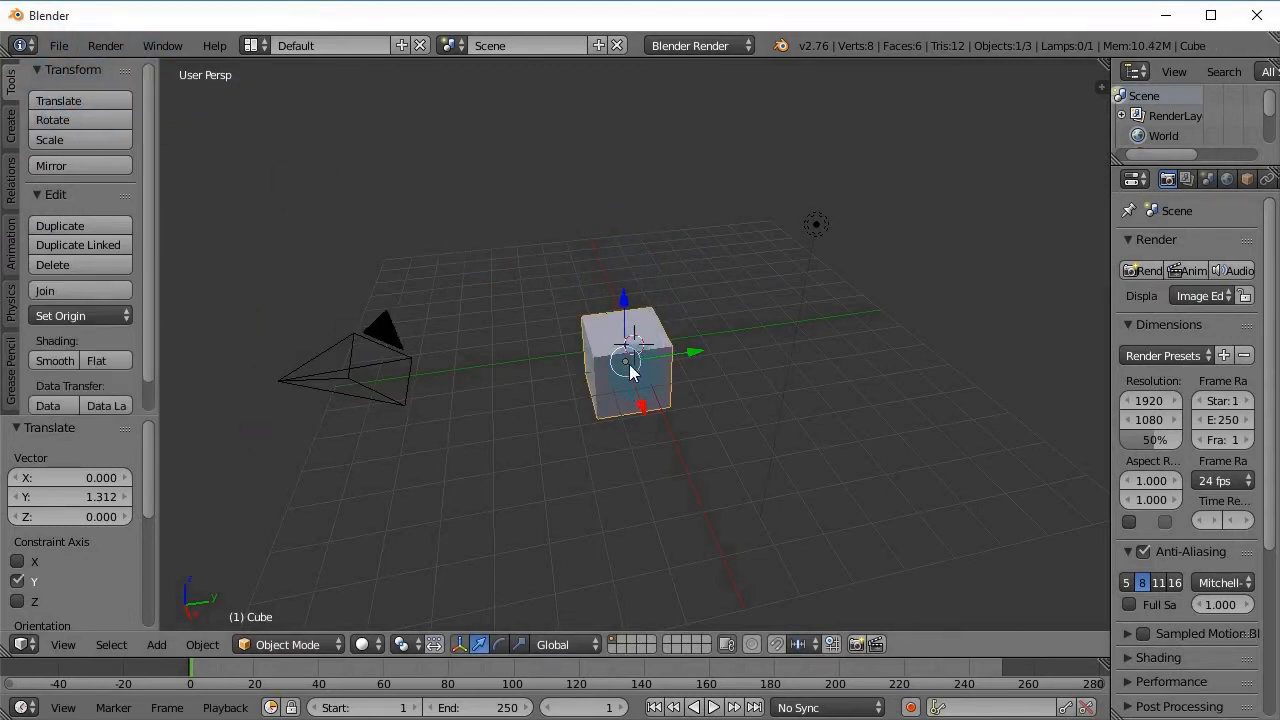
left_click(50, 101)
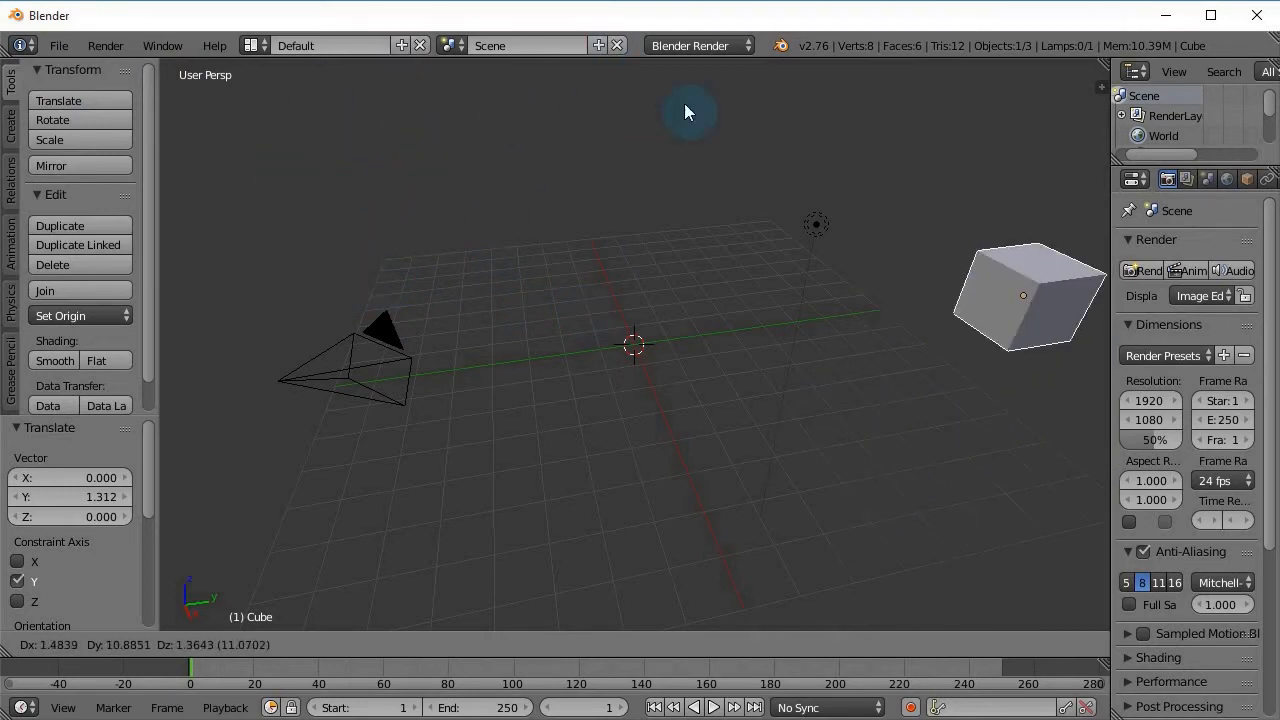
key("Escape")
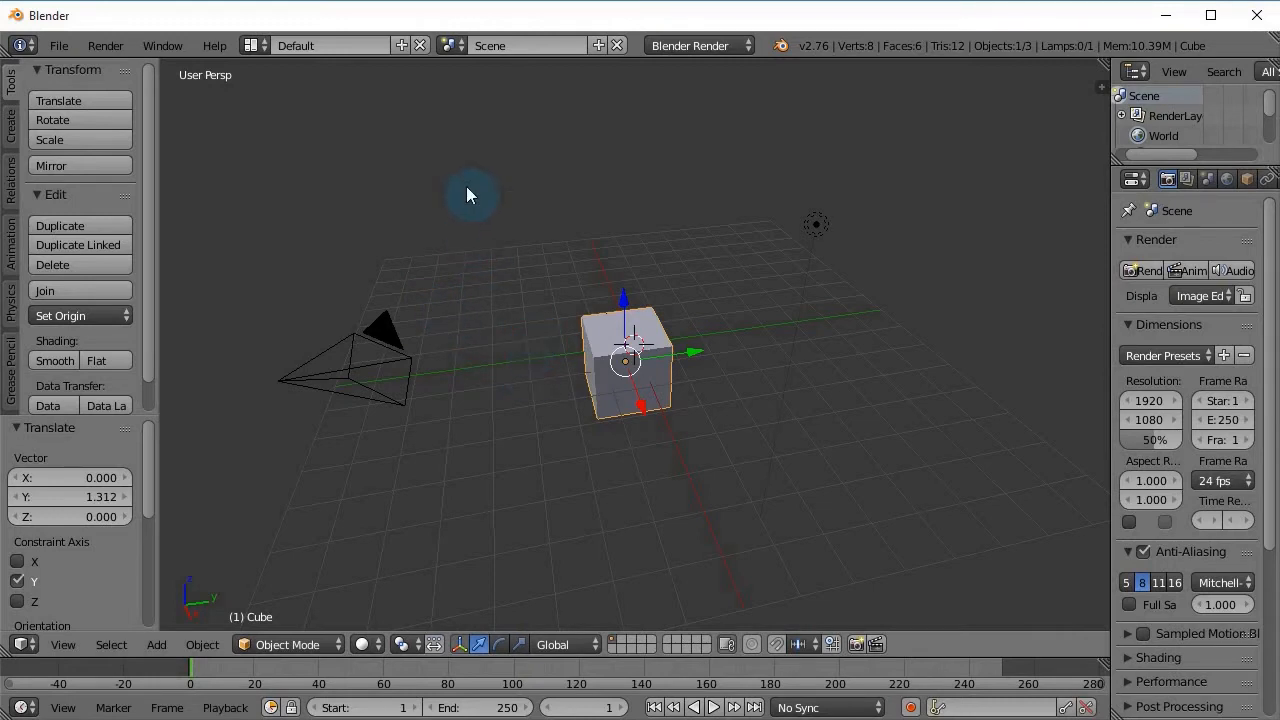
key("g")
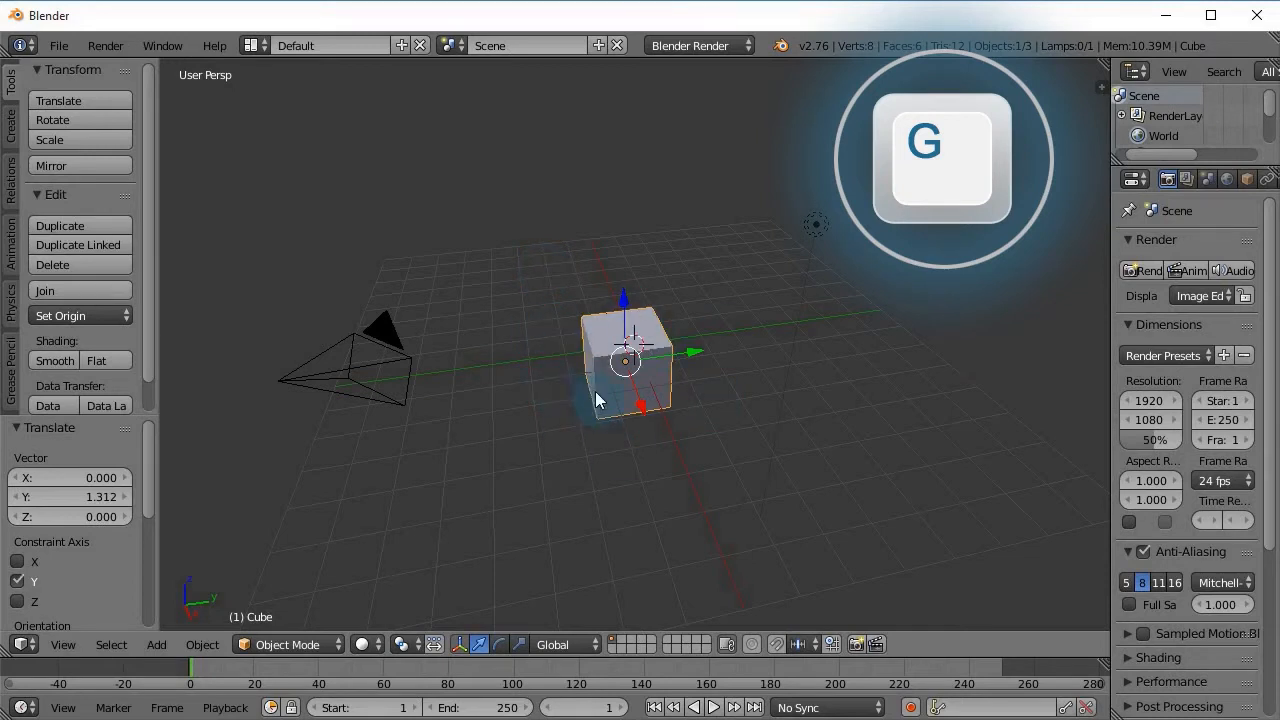
key("g")
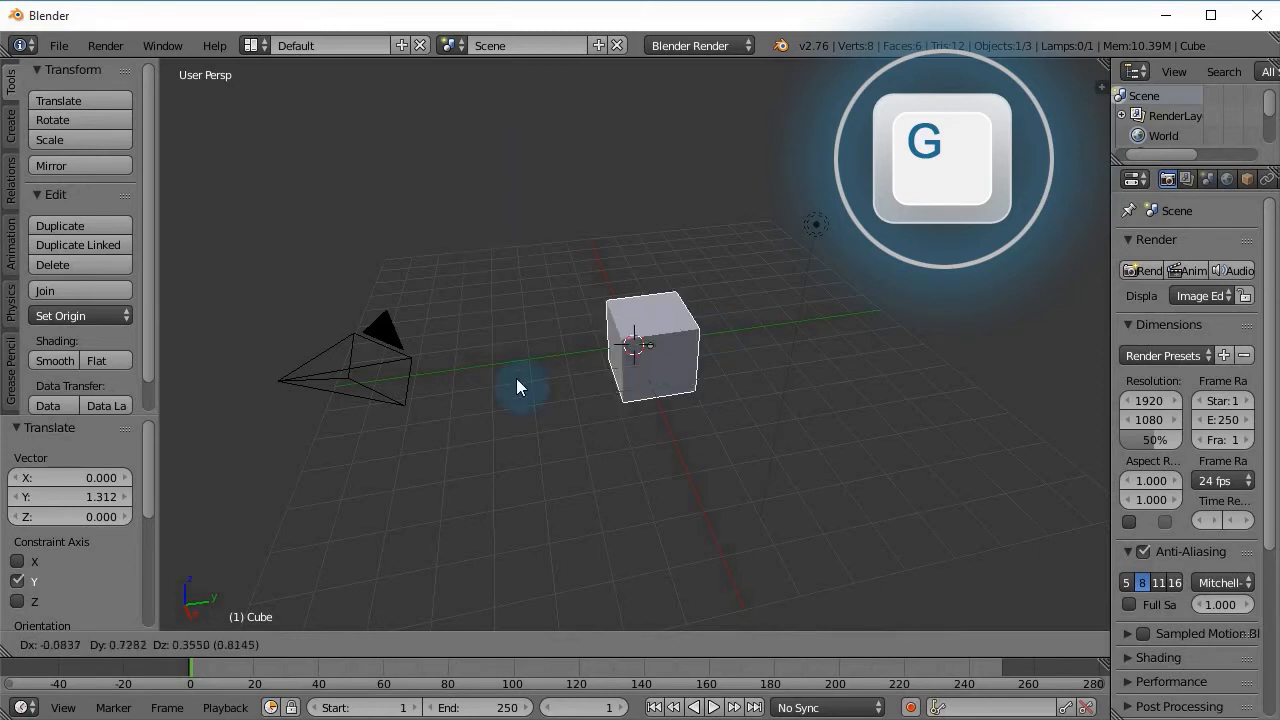
right_click(634, 342)
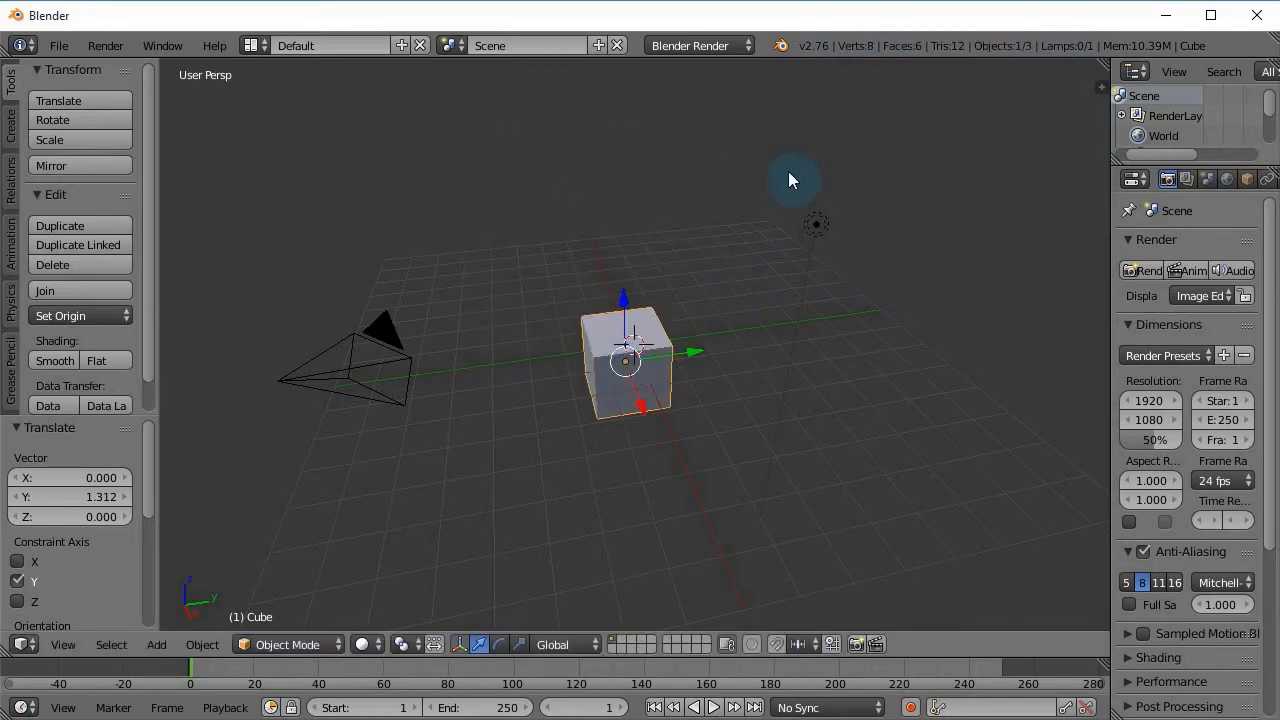
Step: Try moving the lamp and the camera freely with the Translate operation
right_click(810, 246)
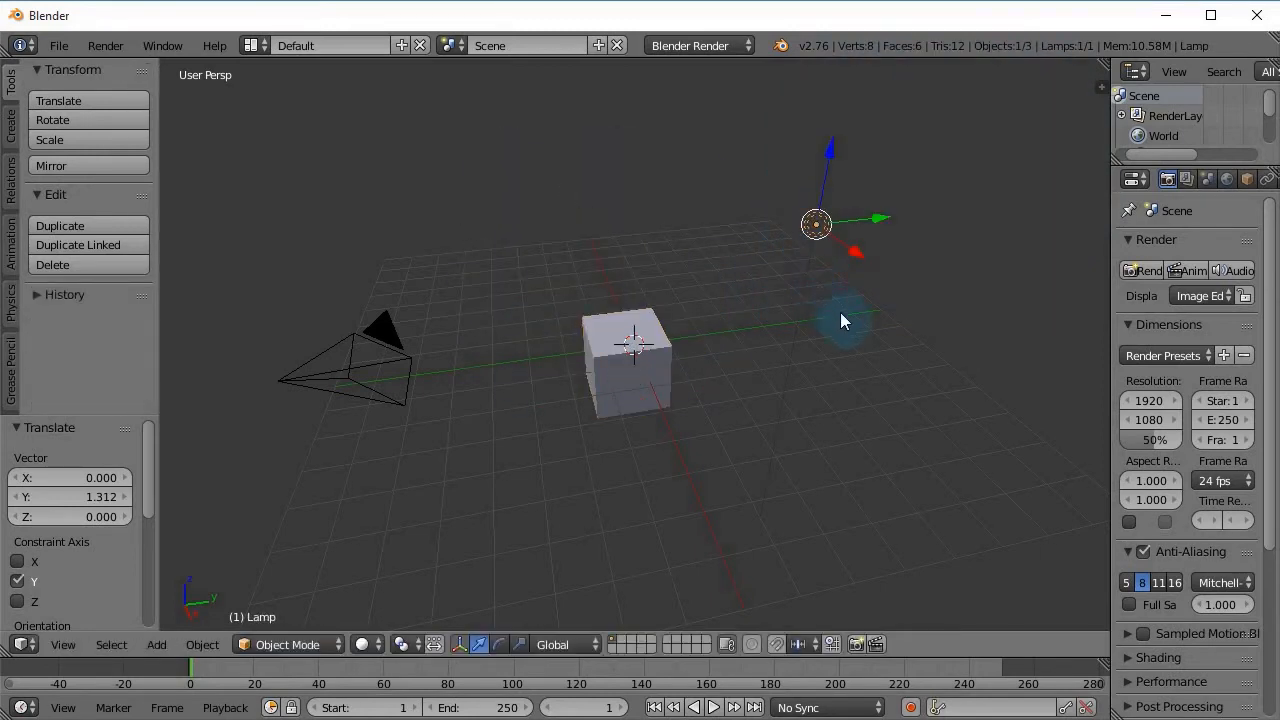
key("g")
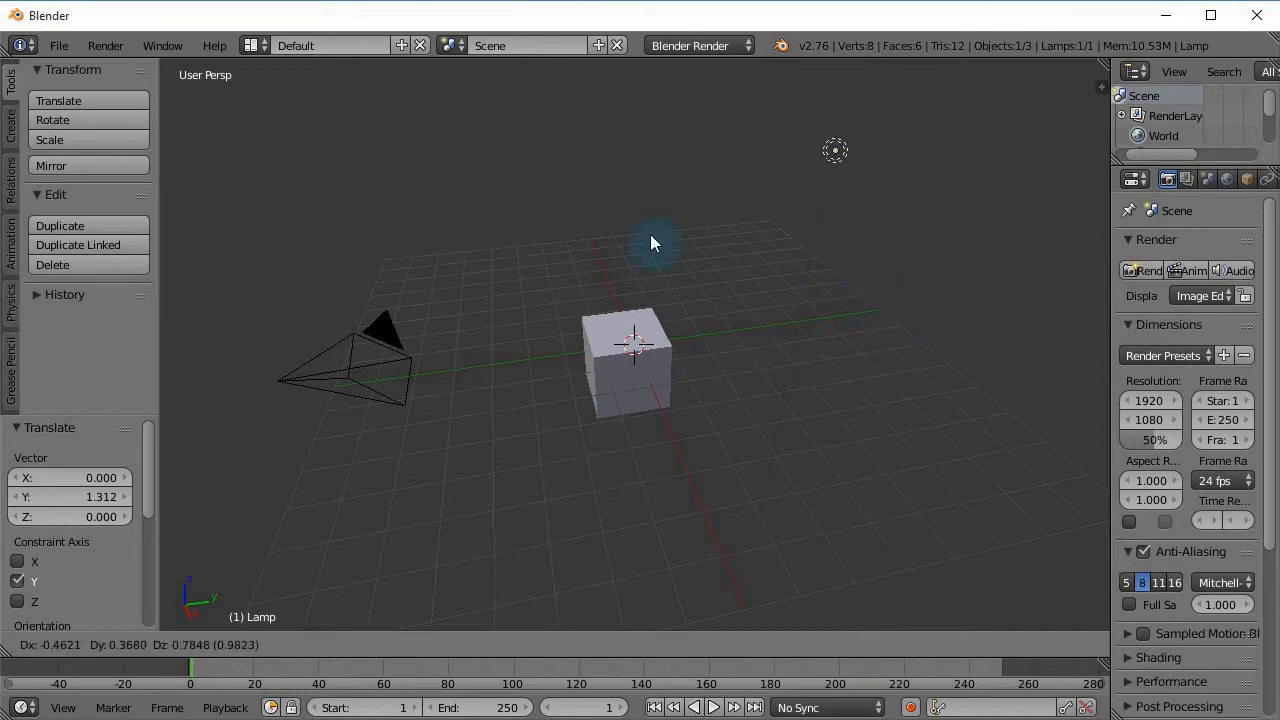
right_click(668, 259)
right_click(350, 350)
key("g")
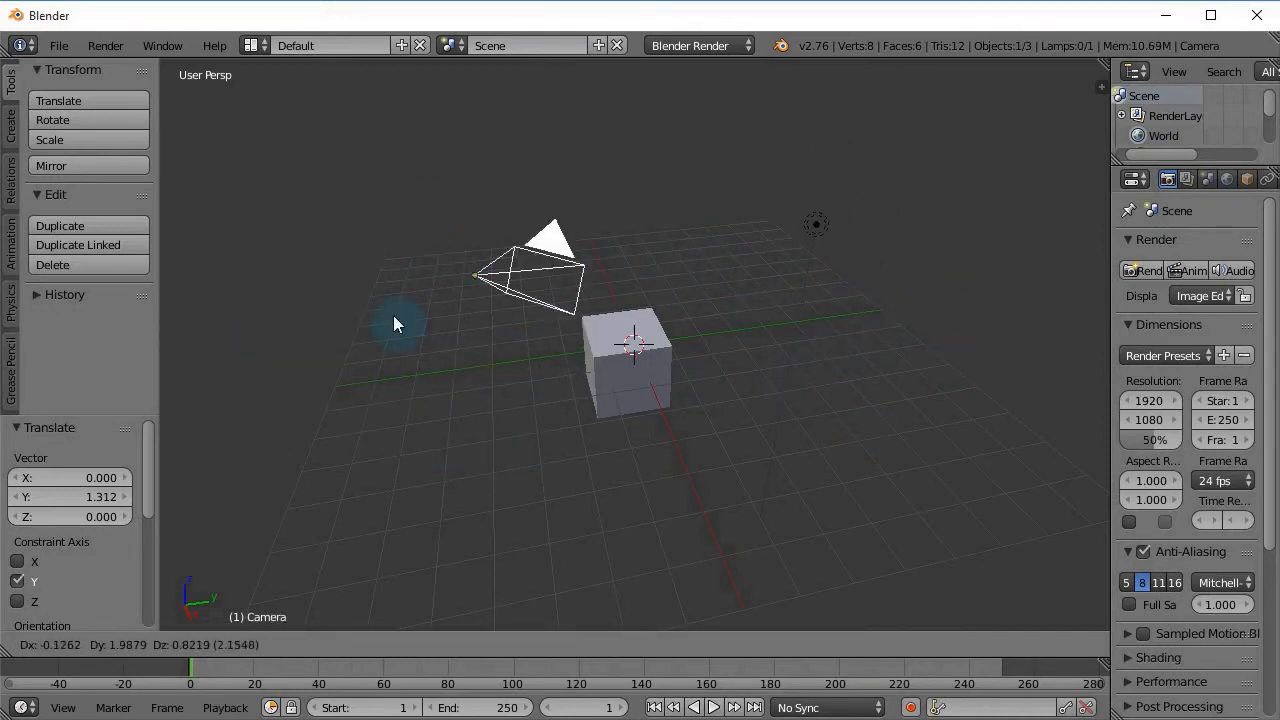
right_click(493, 285)
Step: Try rotating the cube with the Rotate operation, both around the view axis and in trackball mode
right_click(625, 360)
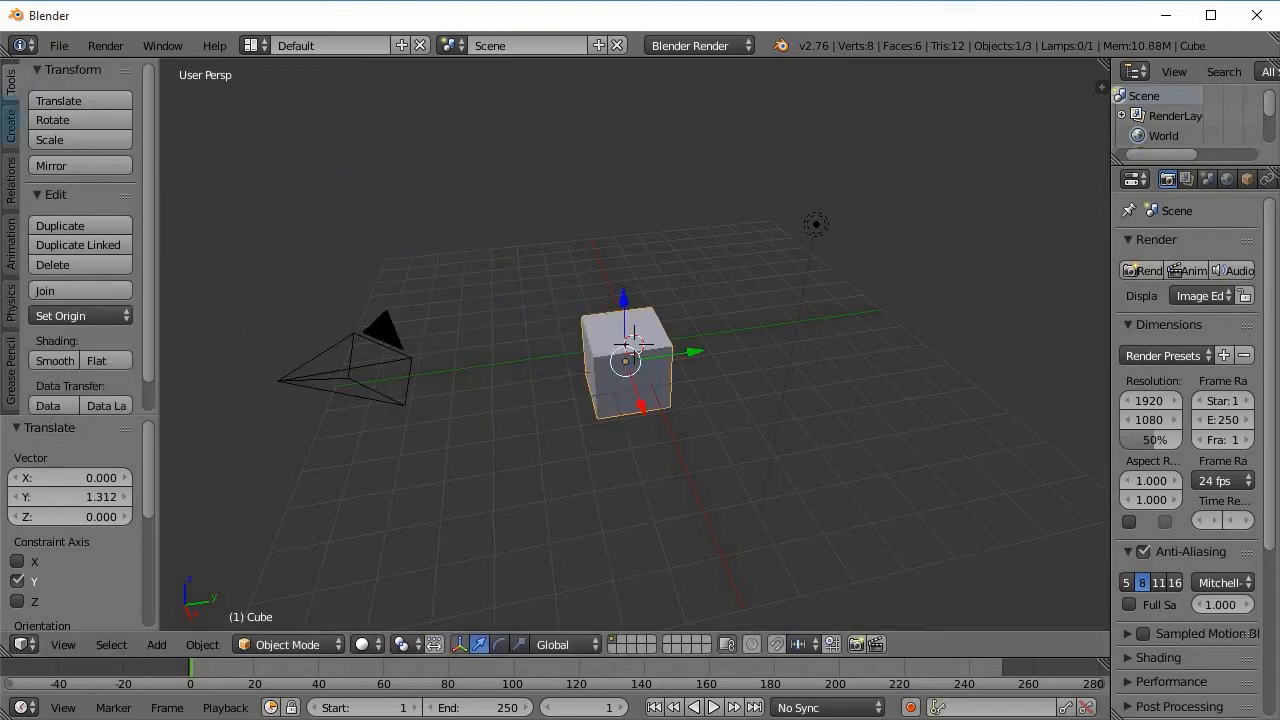
left_click(71, 119)
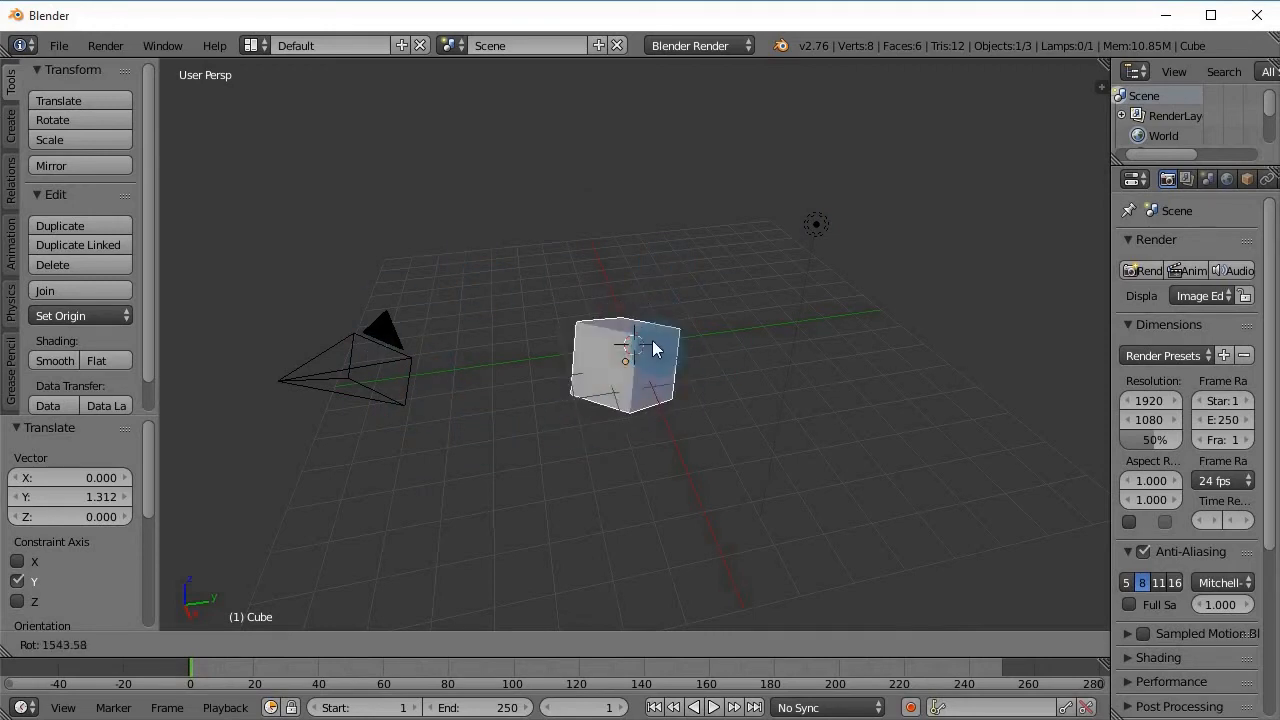
key("Escape")
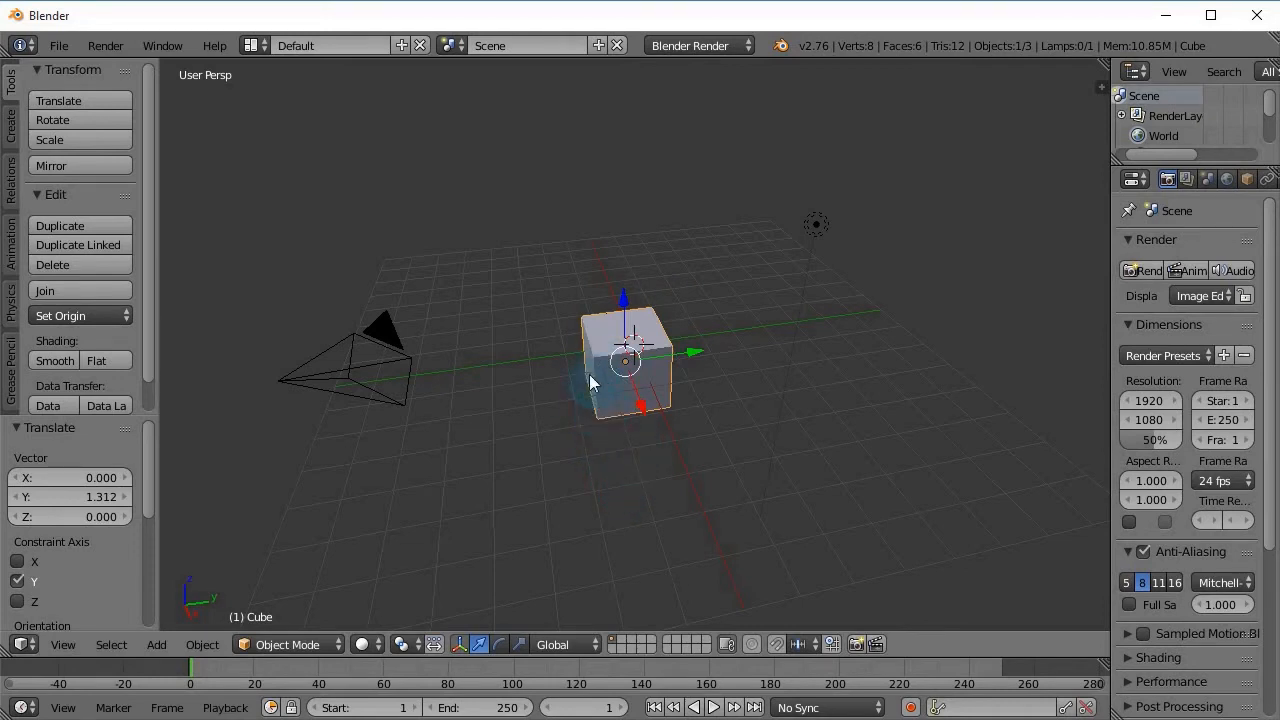
key("r")
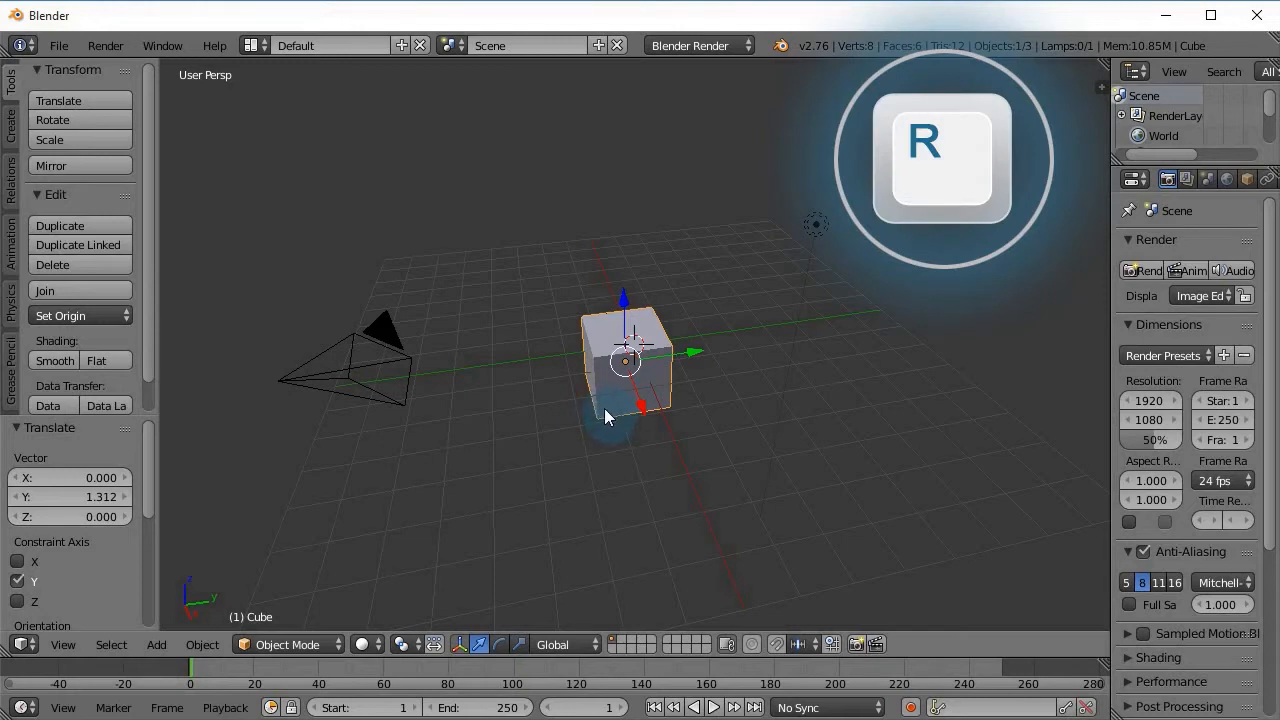
key("r")
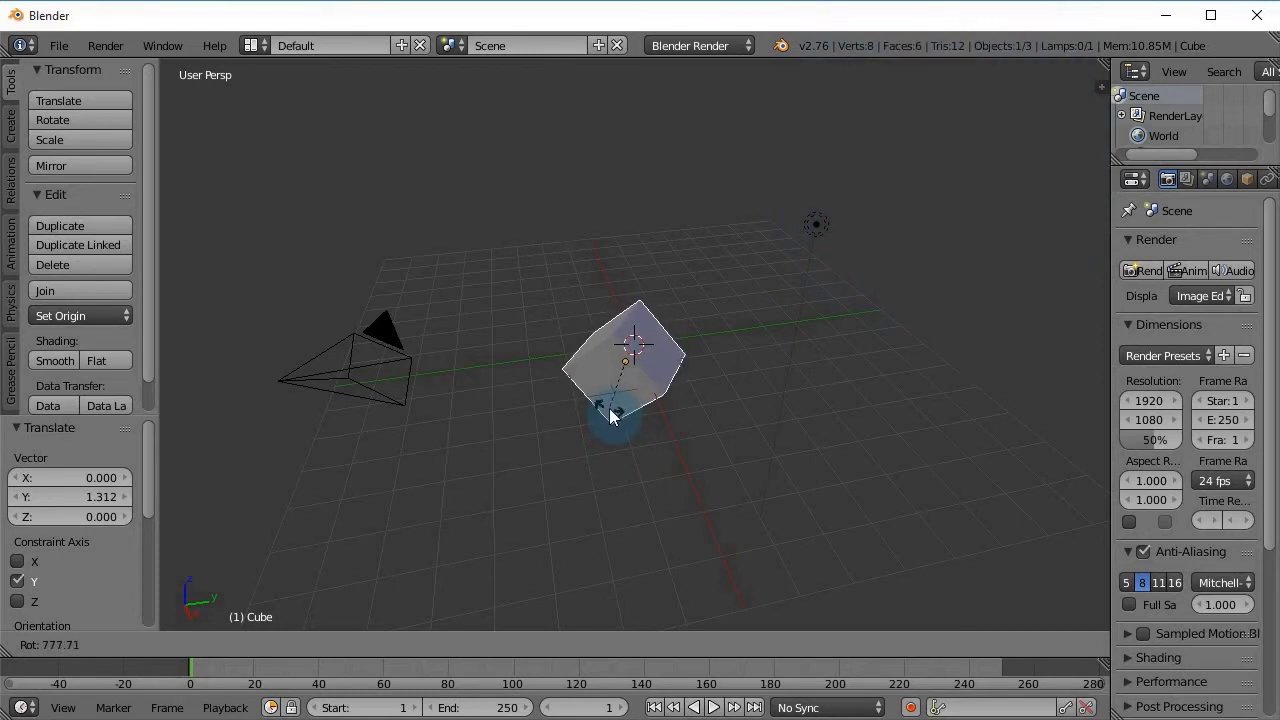
key("r")
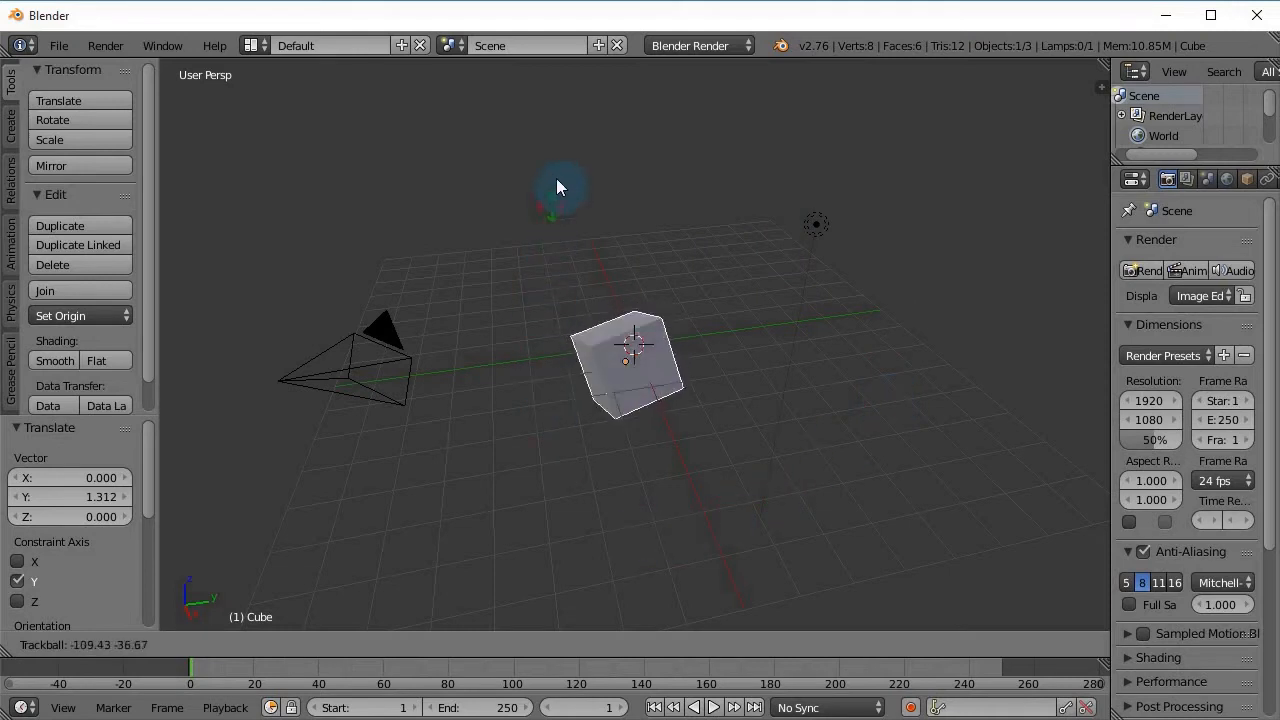
right_click(563, 463)
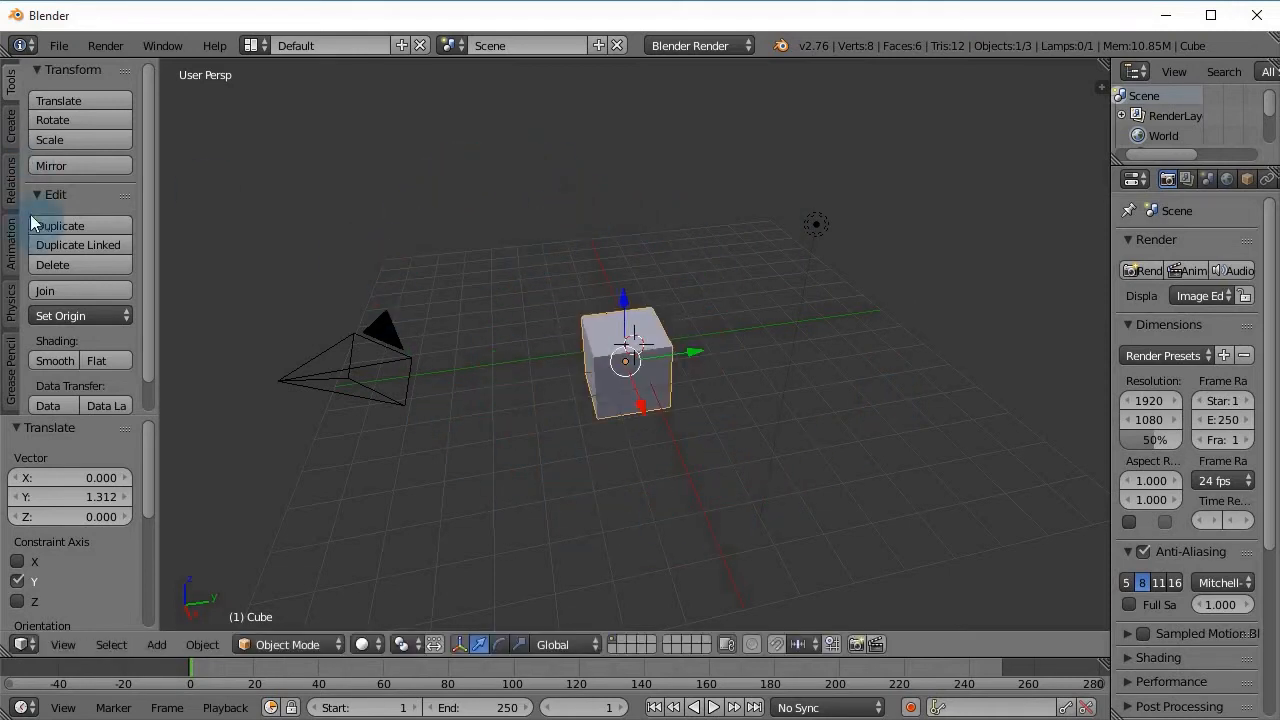
Step: Try scaling the cube freely with the Scale operation, both smaller and larger
left_click(80, 139)
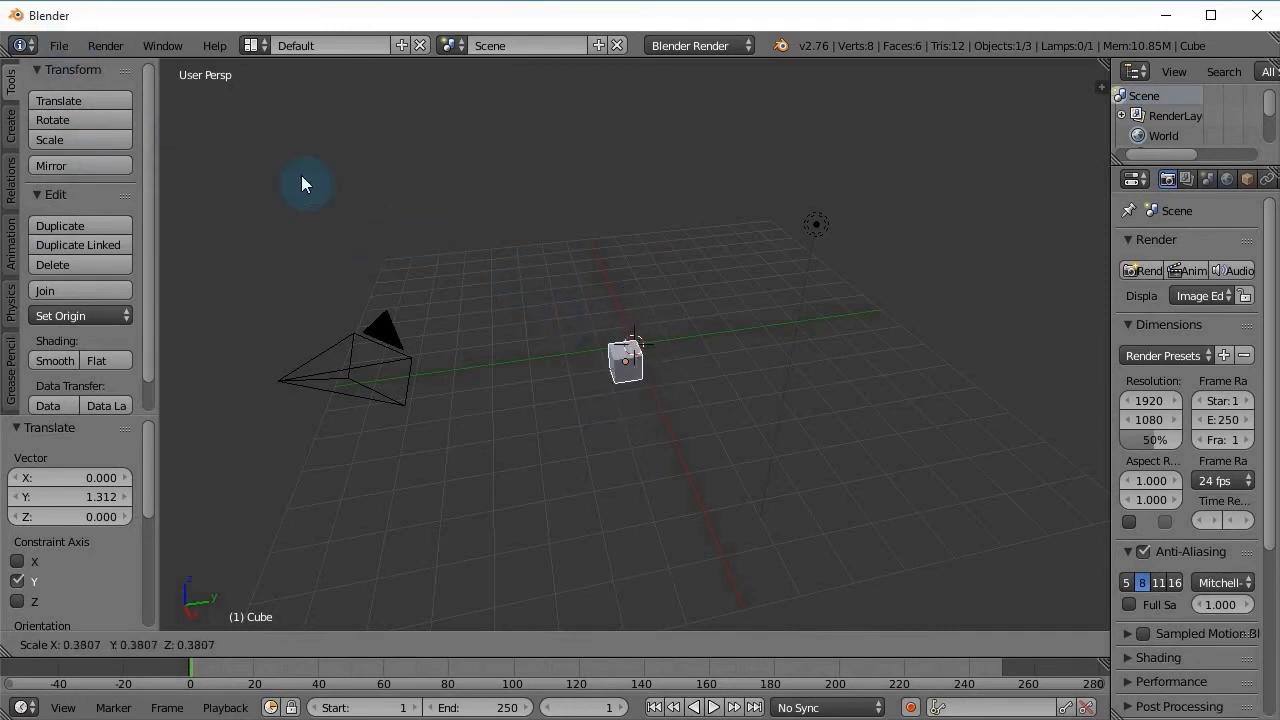
right_click(438, 216)
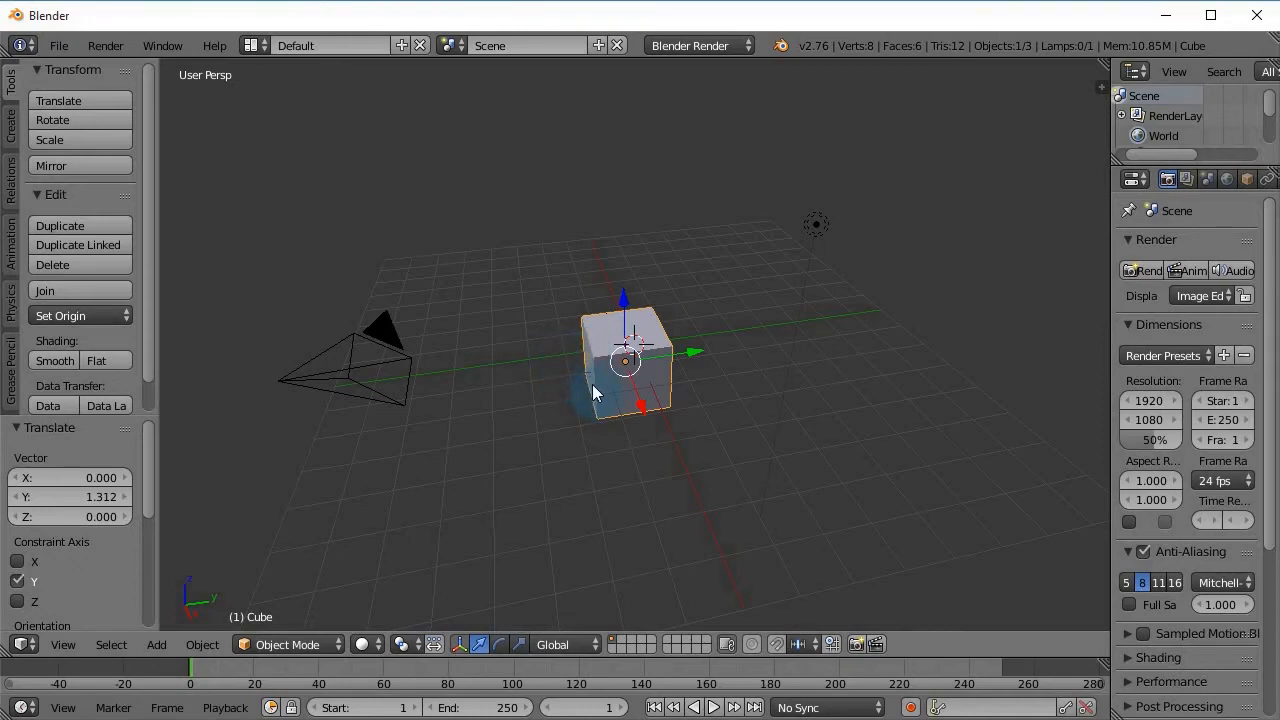
key("s")
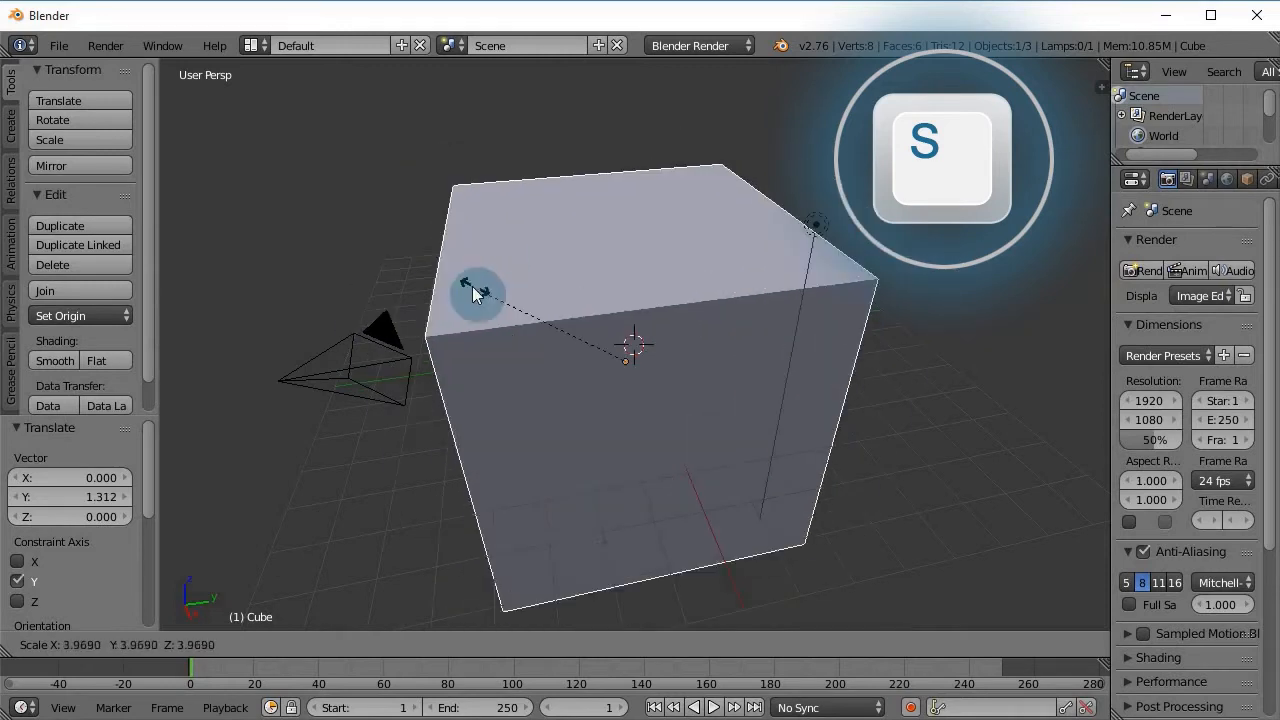
right_click(472, 286)
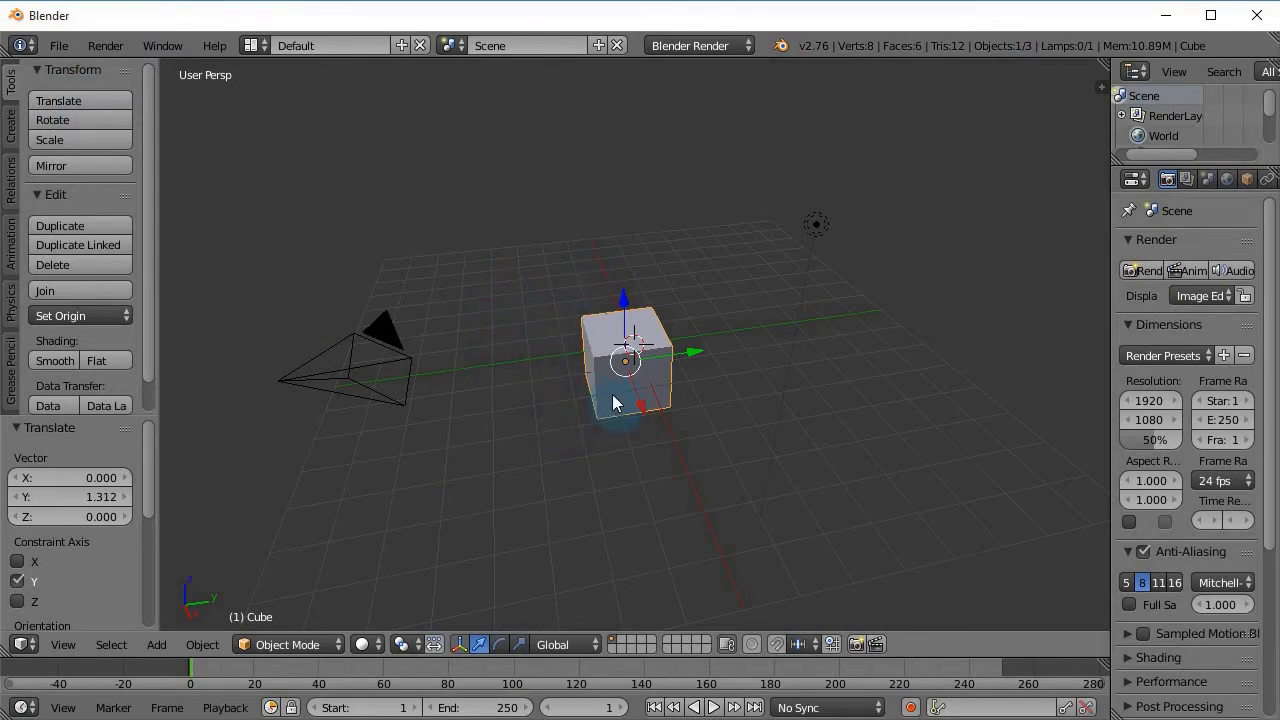
Step: Try moving the cube freely twice, returning it to its place each time
key("g")
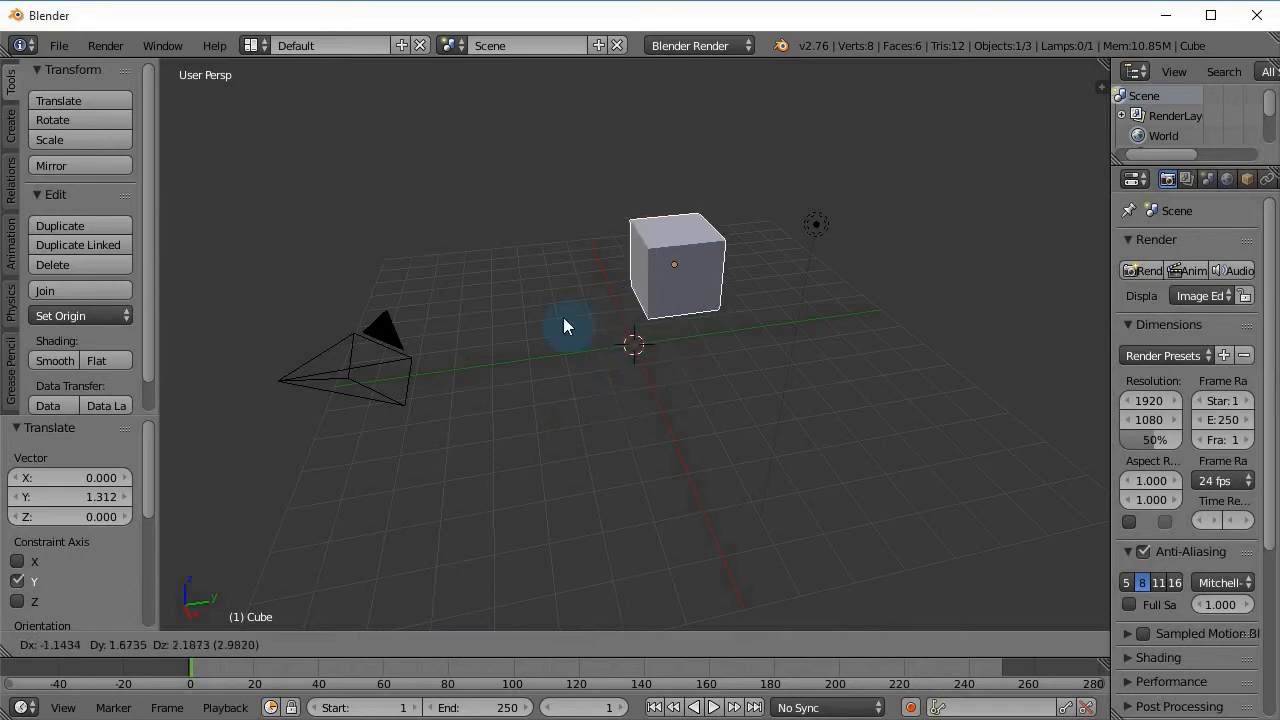
right_click(592, 358)
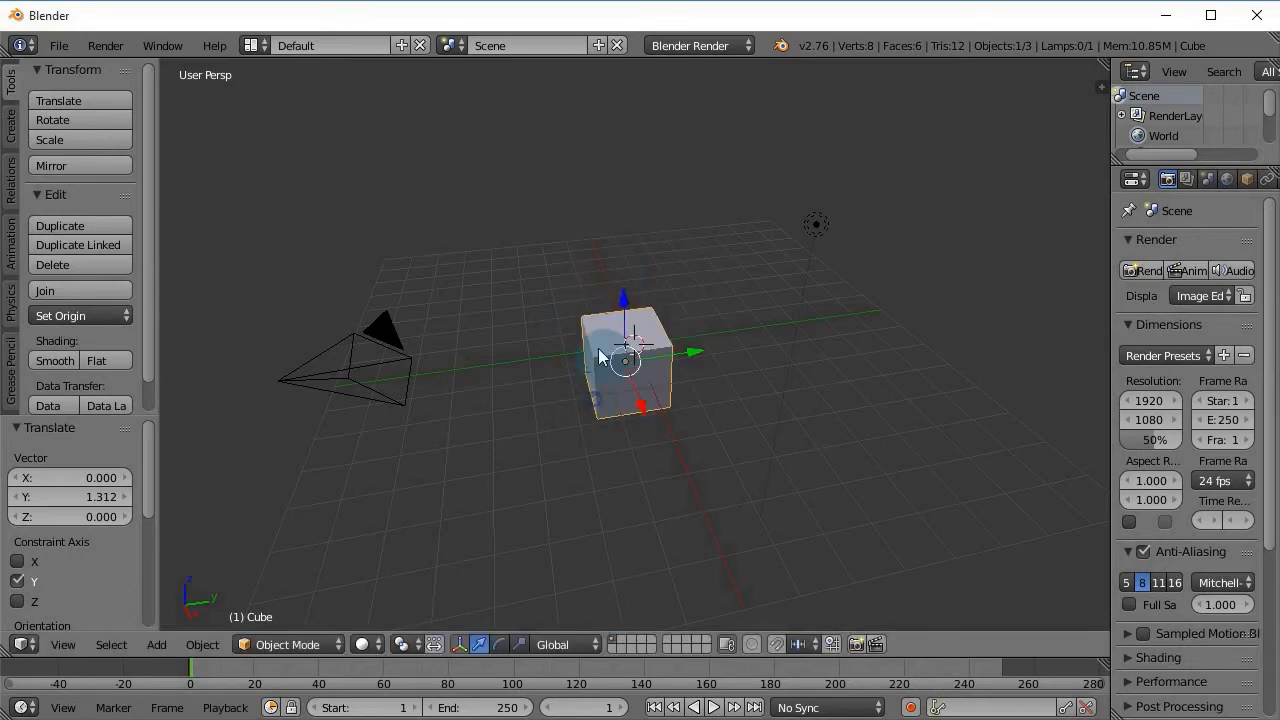
key("g")
right_click(634, 366)
Step: Try scaling the cube and rotating it around the view axis, cancelling both transforms
key("s")
right_click(554, 366)
key("r")
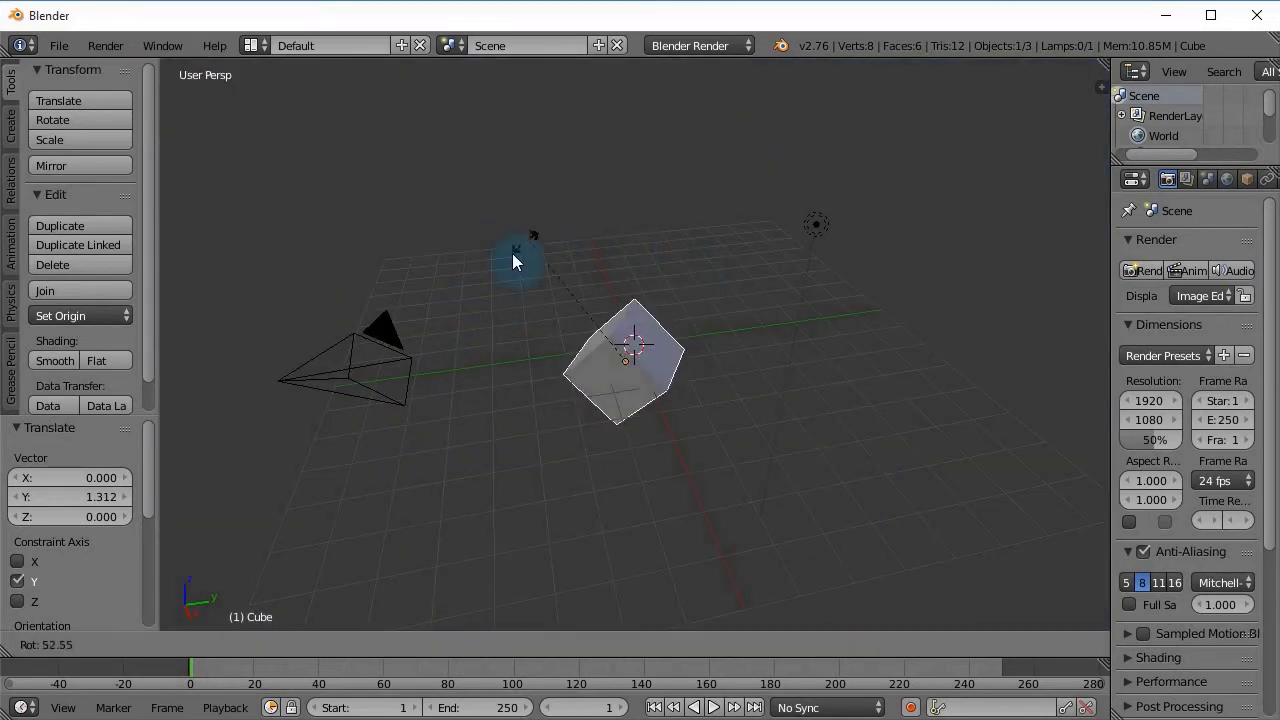
right_click(524, 240)
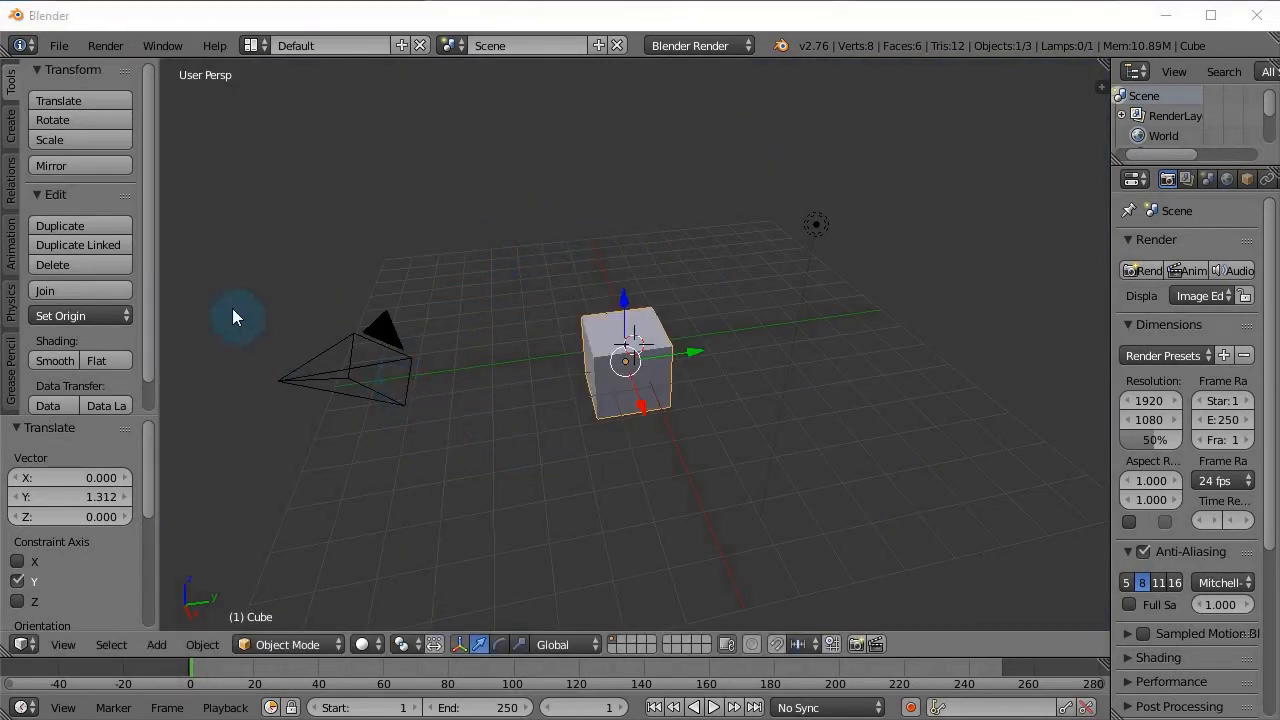
Step: Duplicate the cube offset about X 1.685, Y 8.147, Z 0.192, and duplicate that copy offset about X 0.574, Y 6.079, Z 1.129
left_click(92, 222)
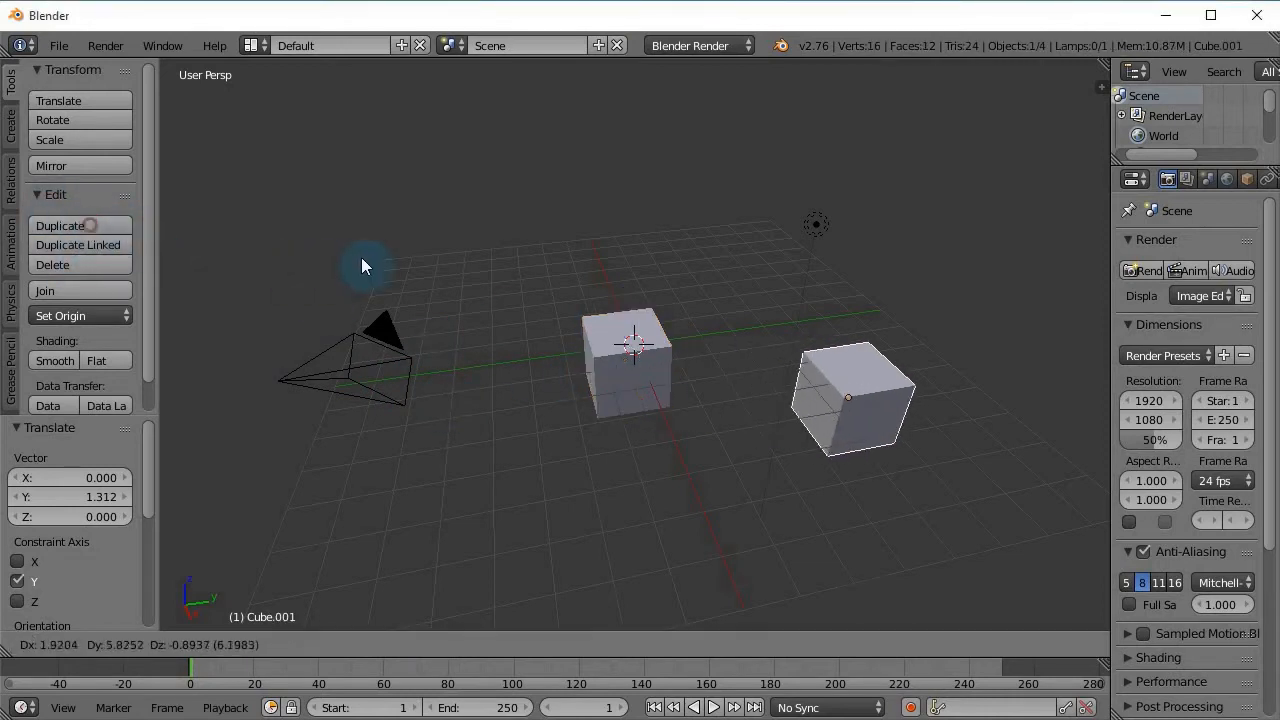
left_click(400, 208)
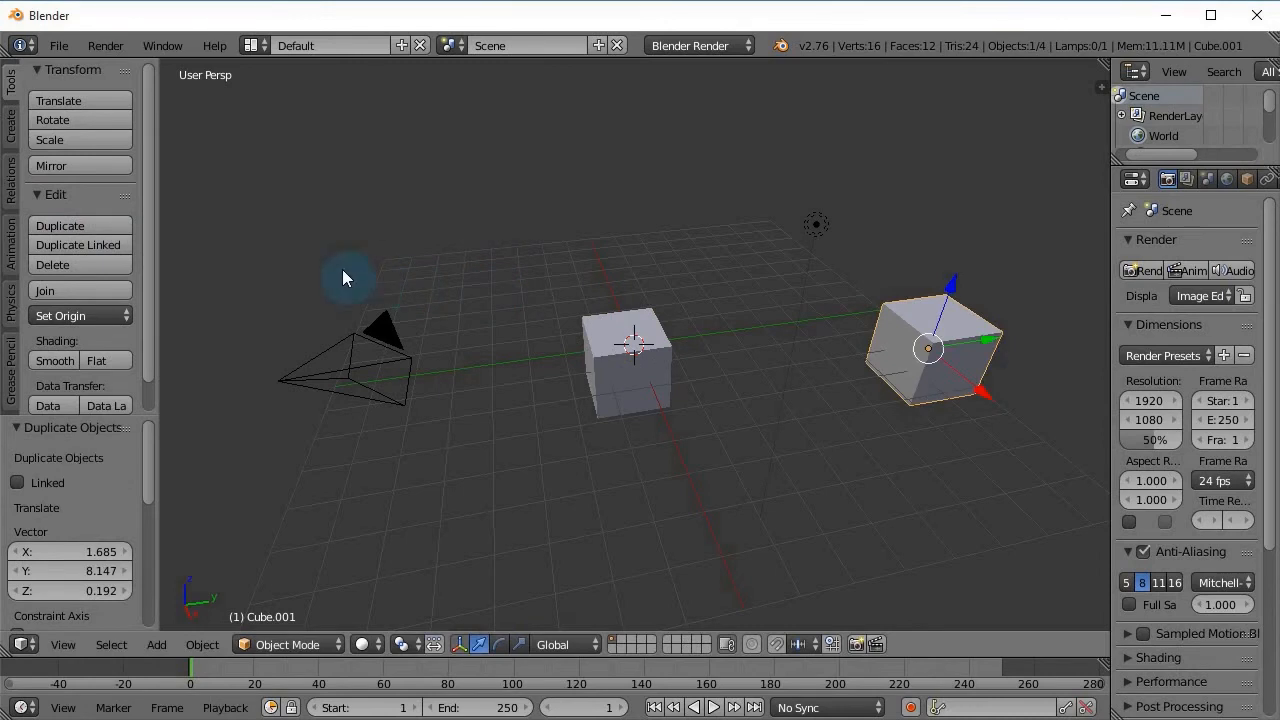
left_click(97, 225)
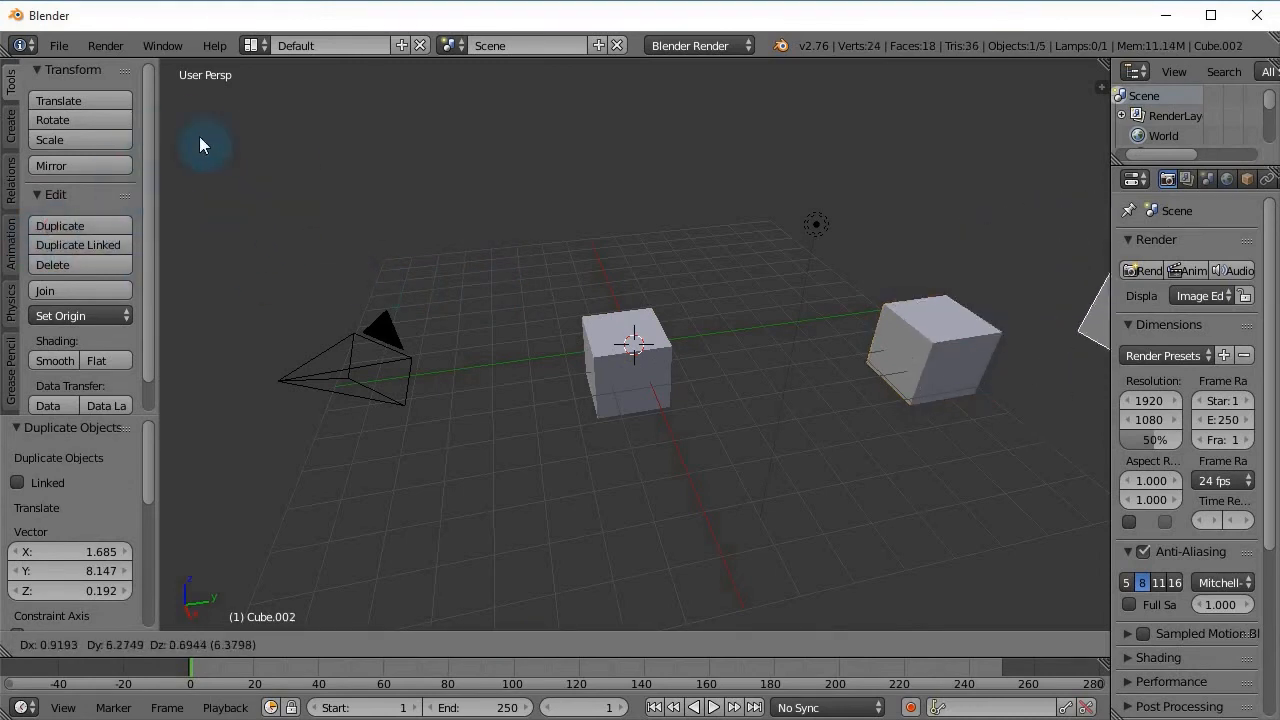
left_click(280, 190)
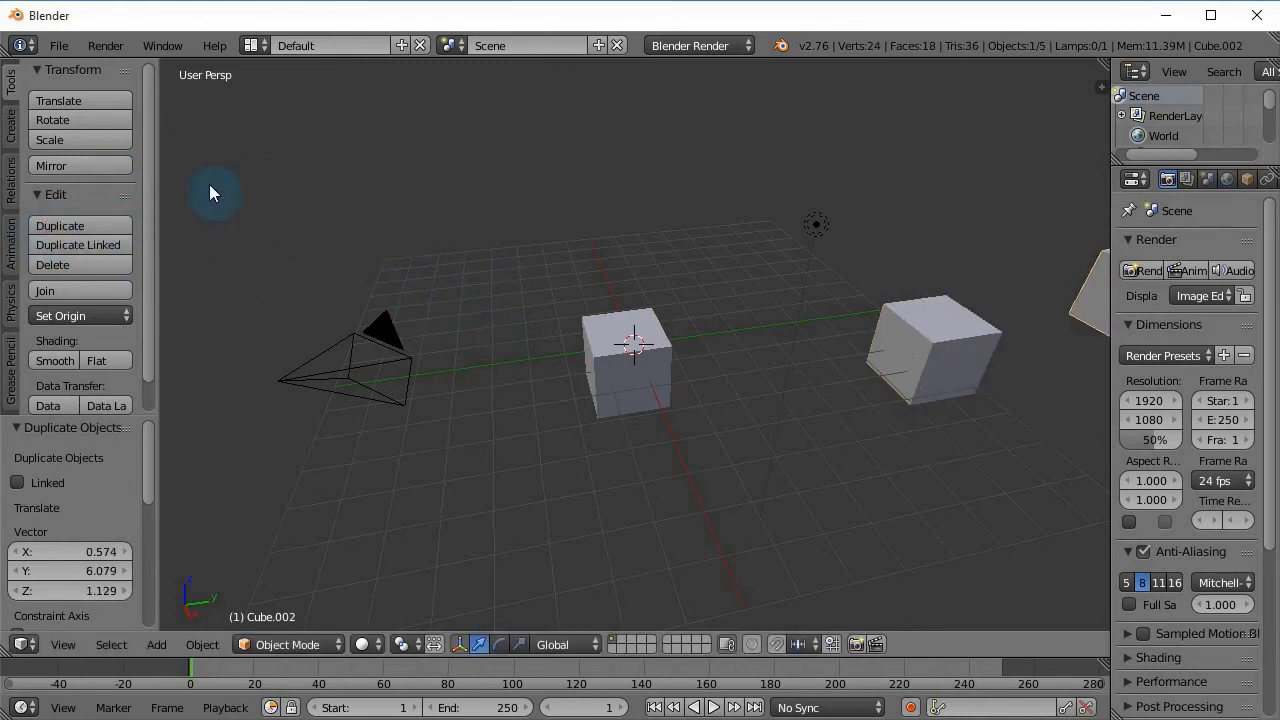
Step: Duplicate the original cube with an offset of about X 3.225, Y 6.346, Z -2.608
right_click(614, 385)
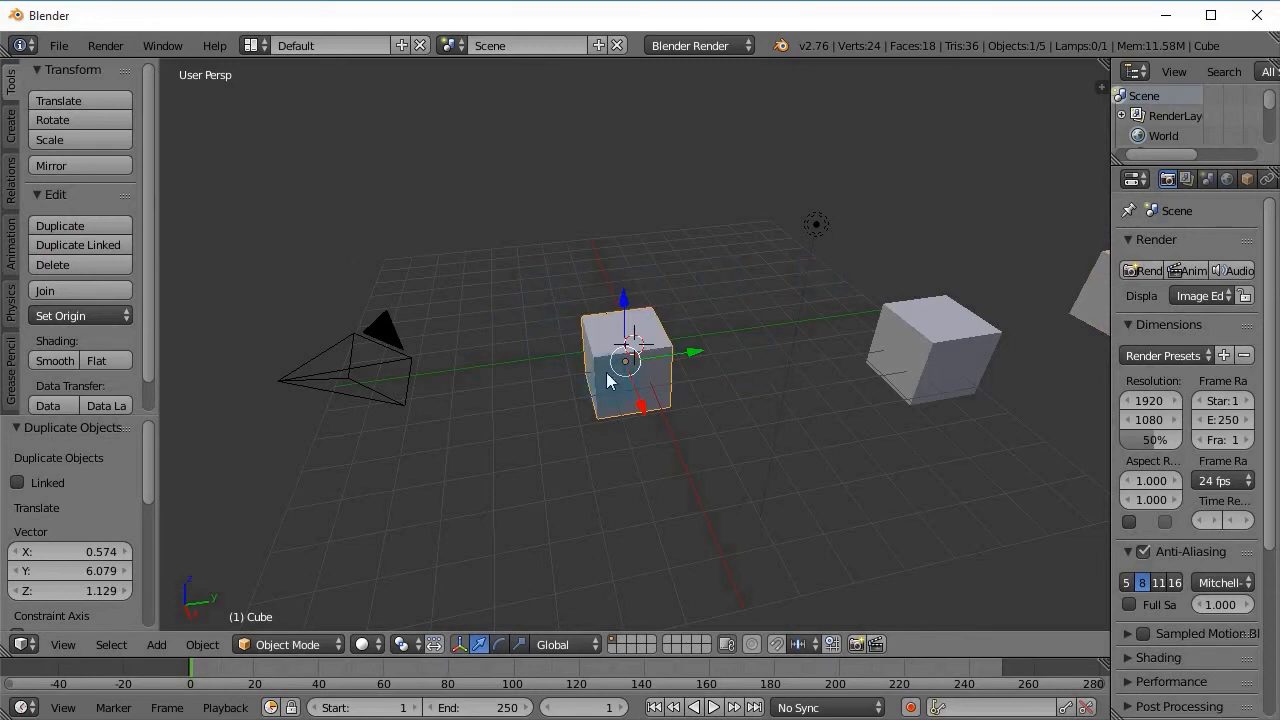
left_click(74, 226)
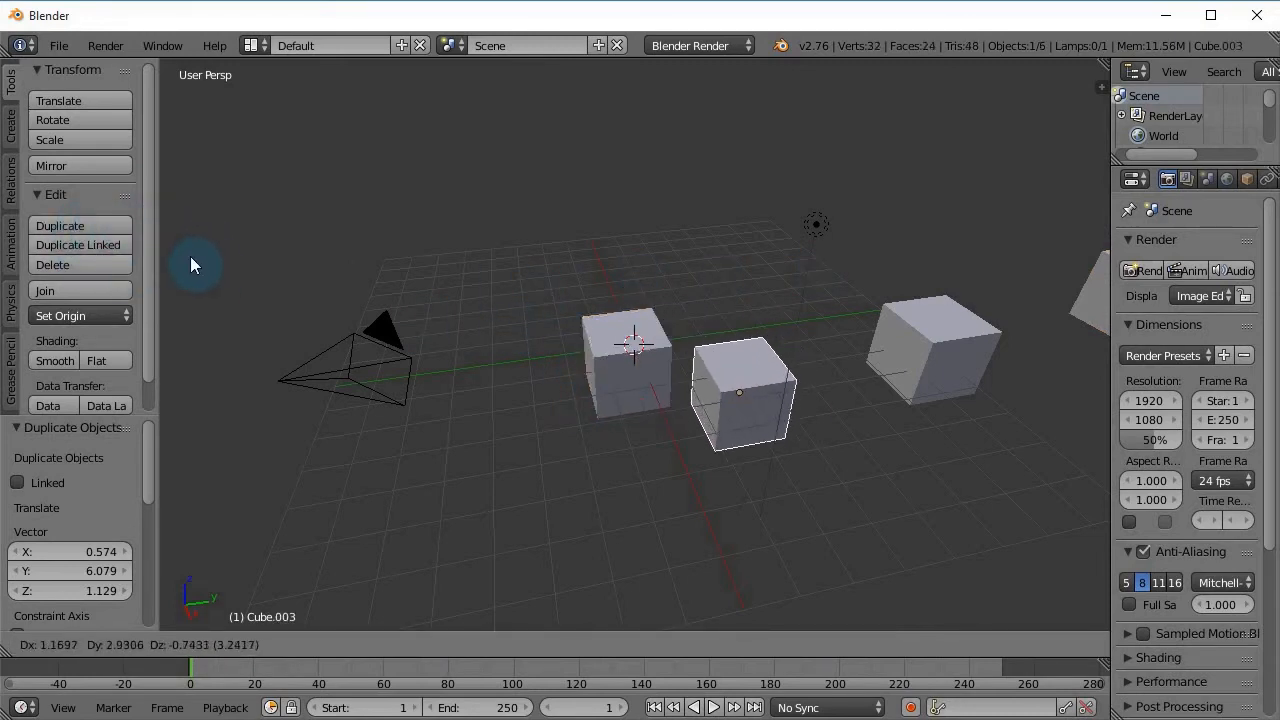
left_click(326, 335)
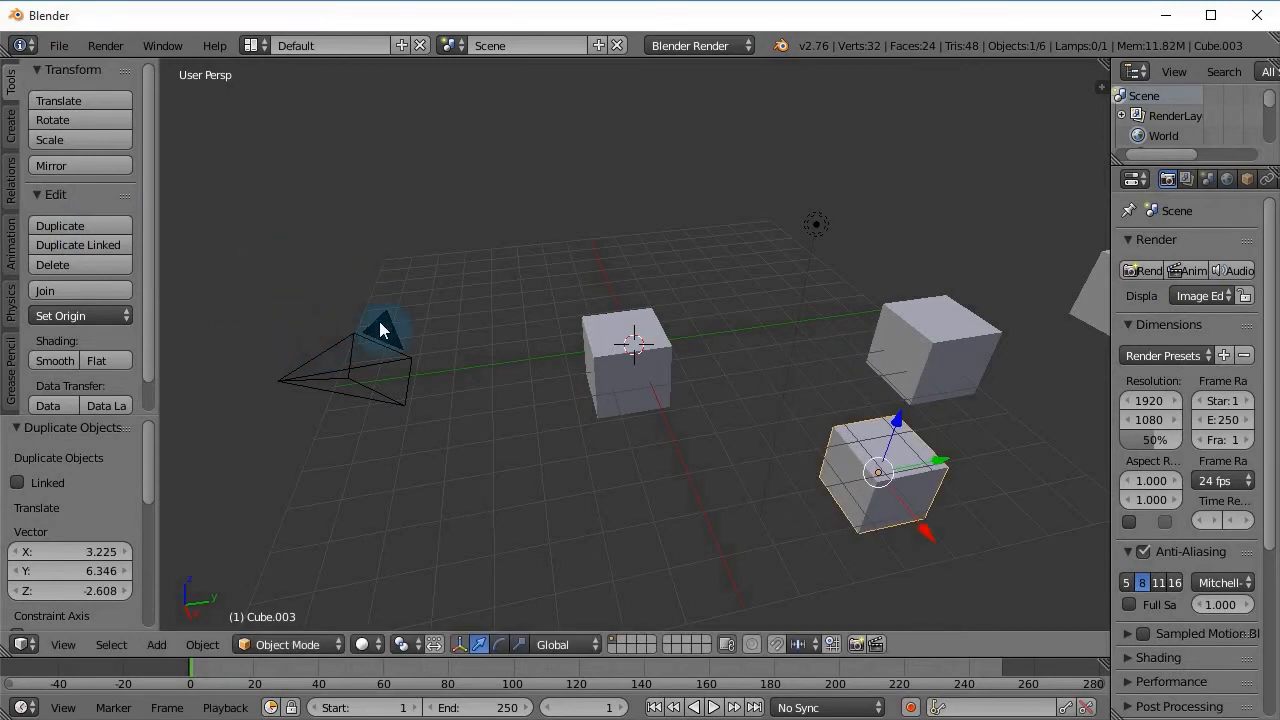
Step: Try moving the original cube freely up beyond the camera, away from its copies
left_click(617, 380)
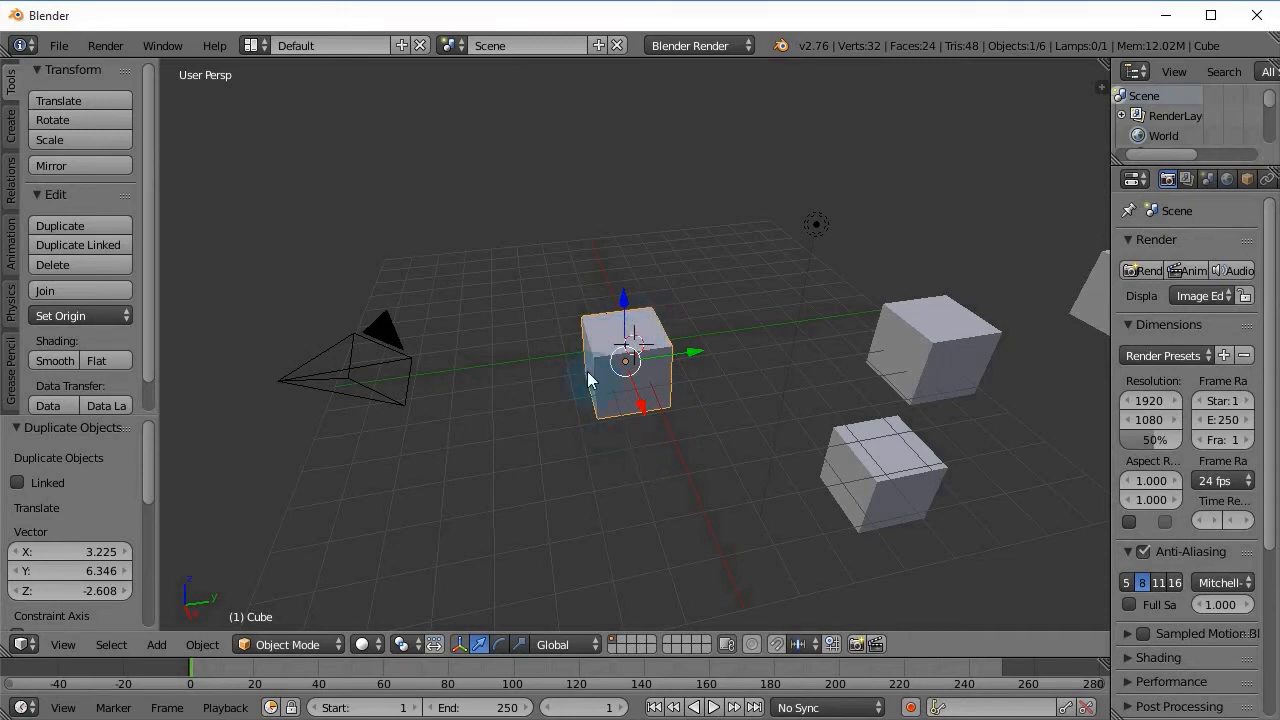
key("g")
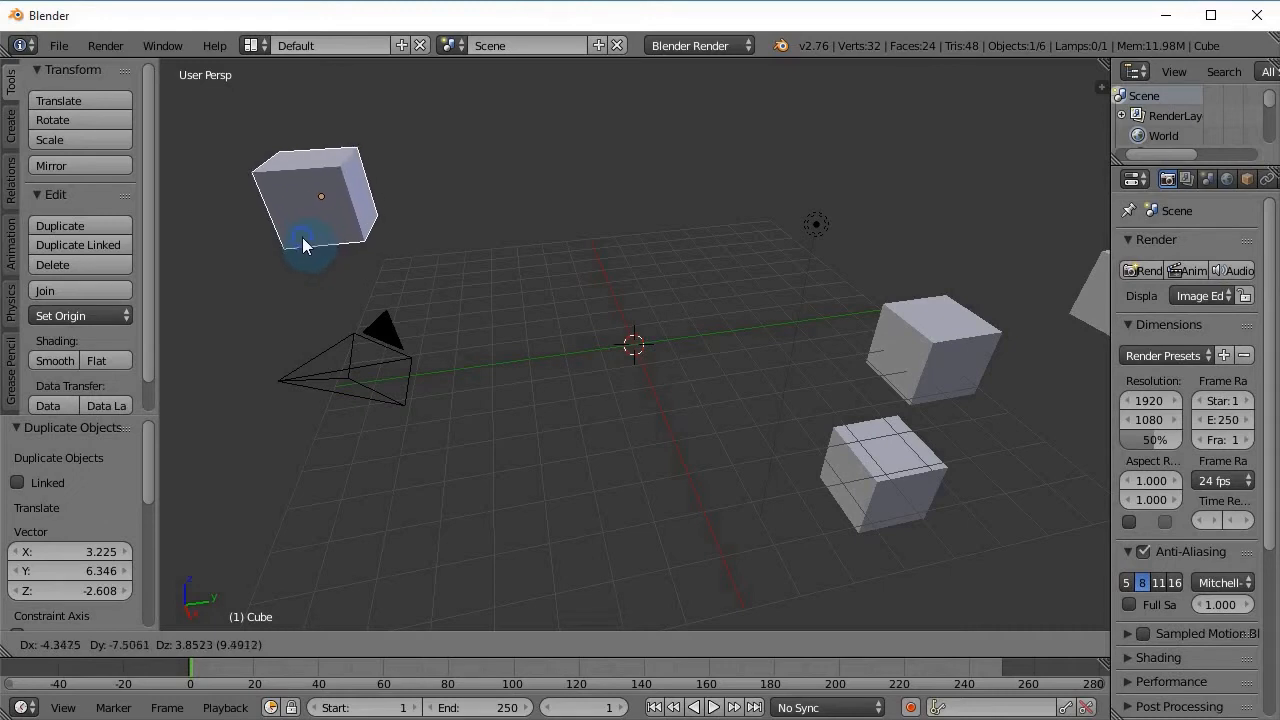
right_click(308, 233)
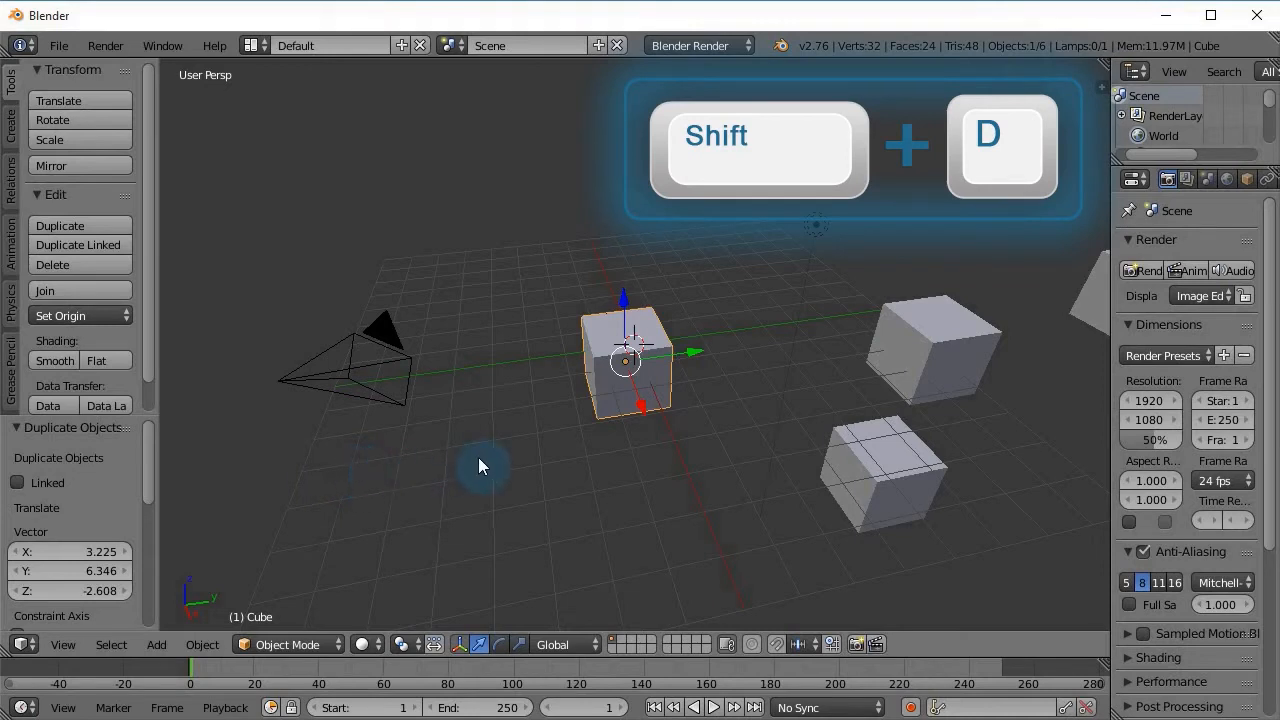
Step: Duplicate the original cube in place by cancelling the copy's movement, and delete that overlapping copy
key("shift+d")
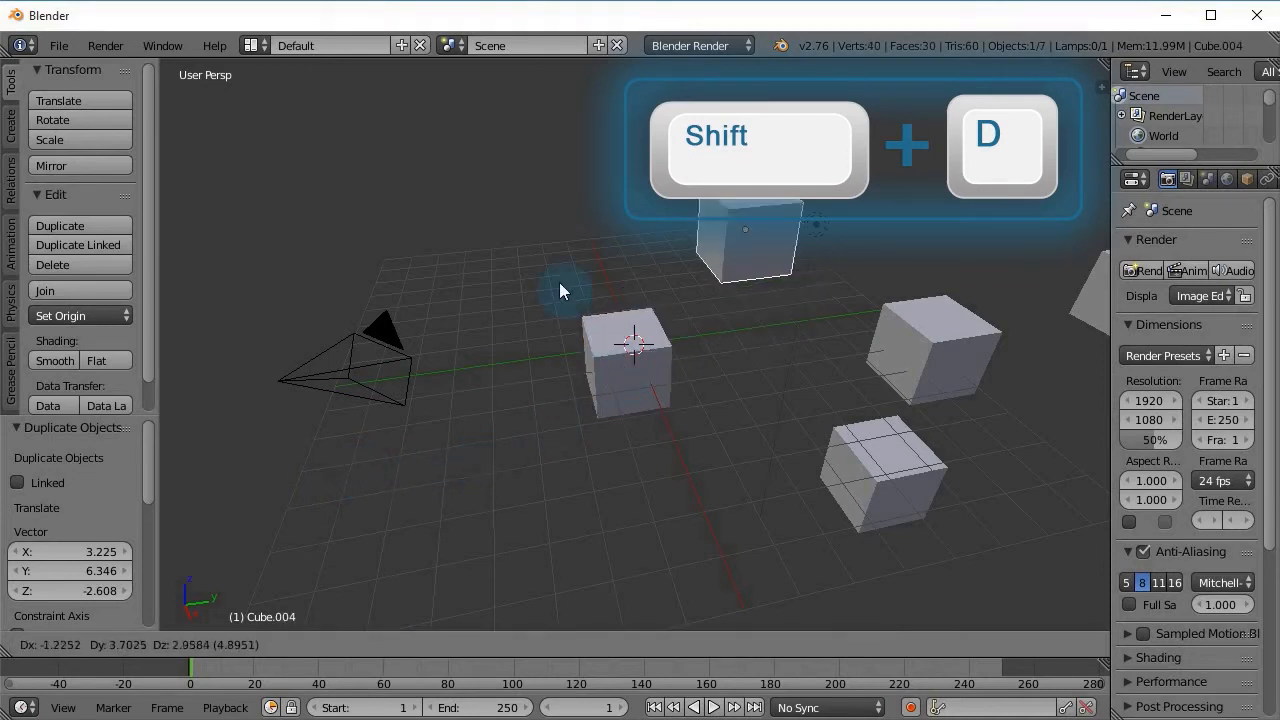
right_click(472, 362)
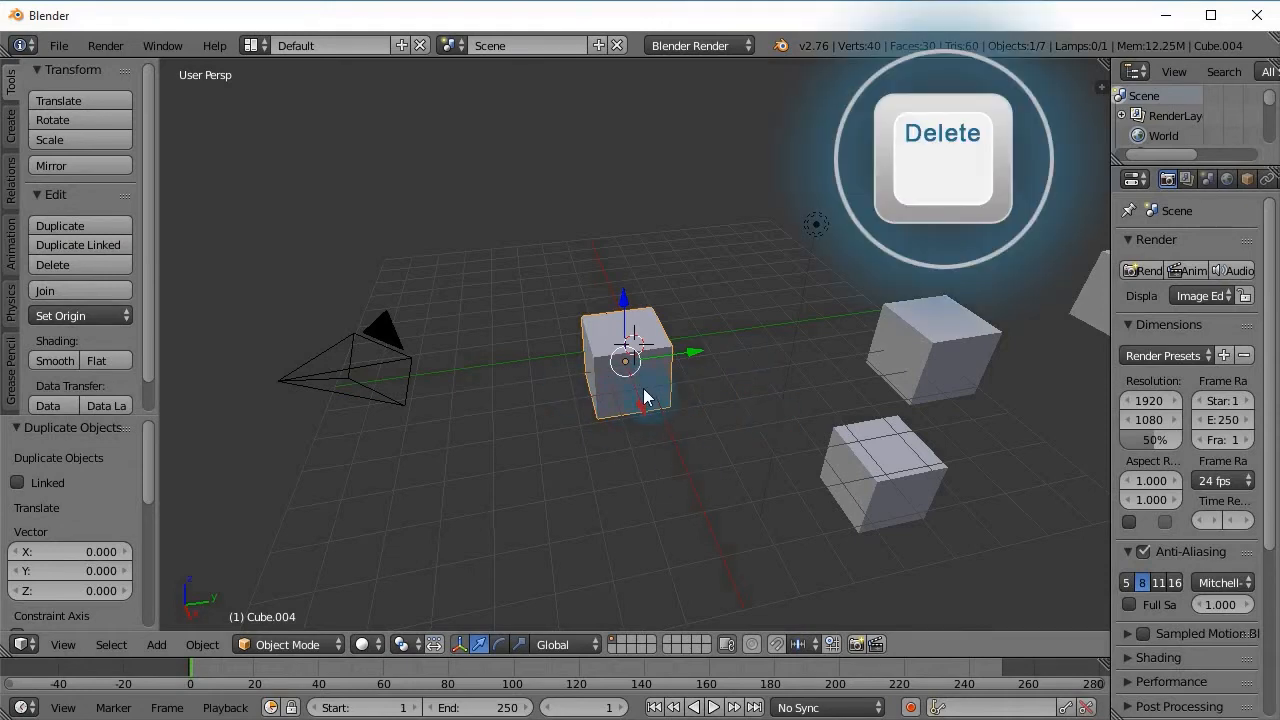
key("Delete")
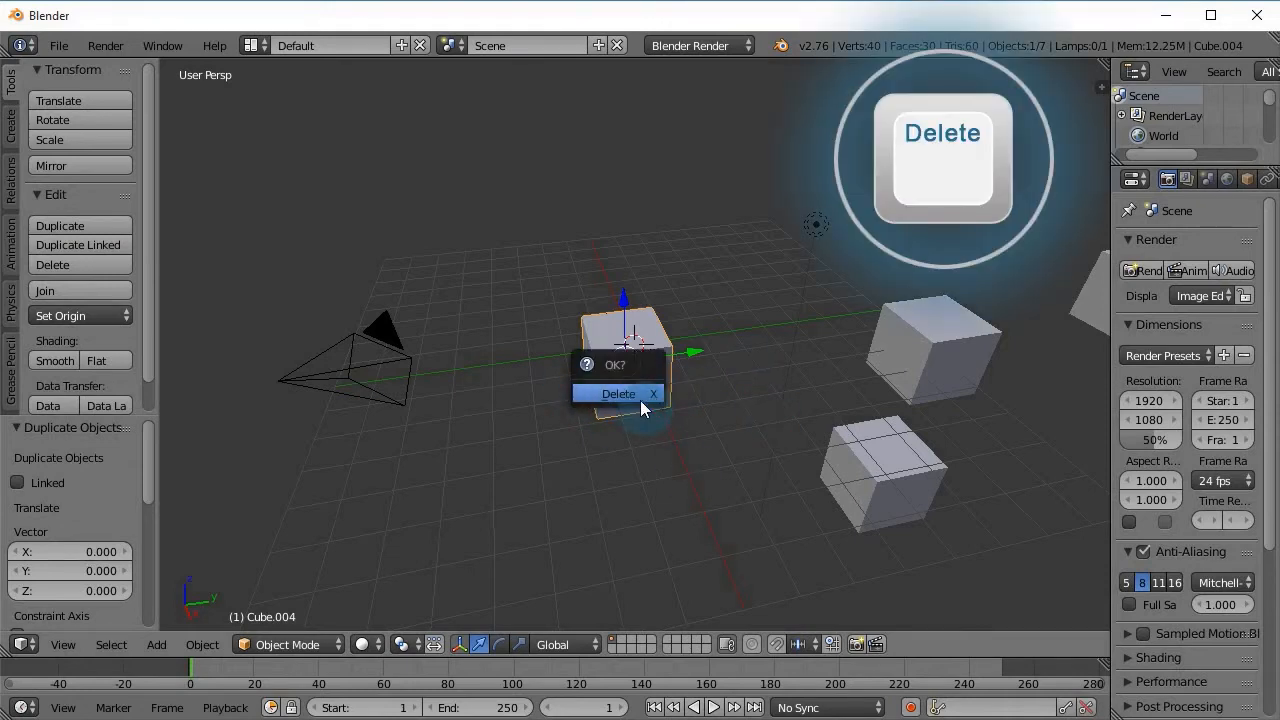
left_click(618, 395)
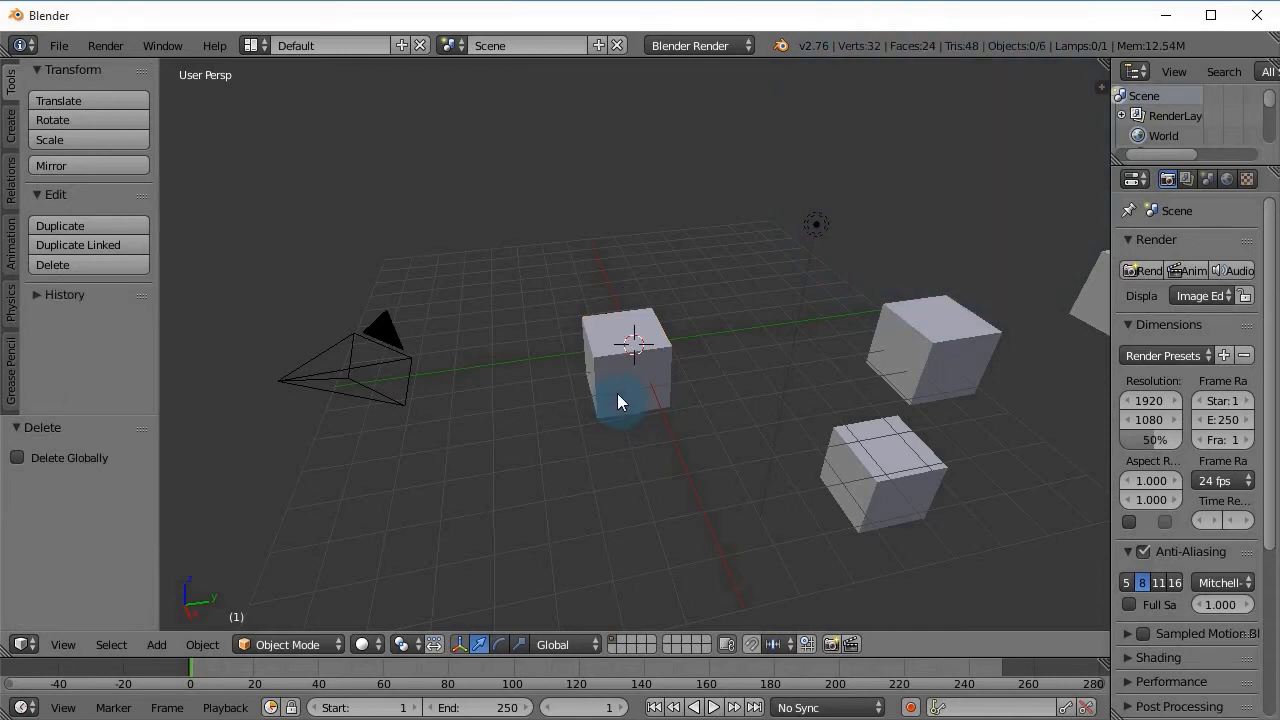
Step: Delete the original cube at the scene centre and the lower of the copies beside it
right_click(631, 368)
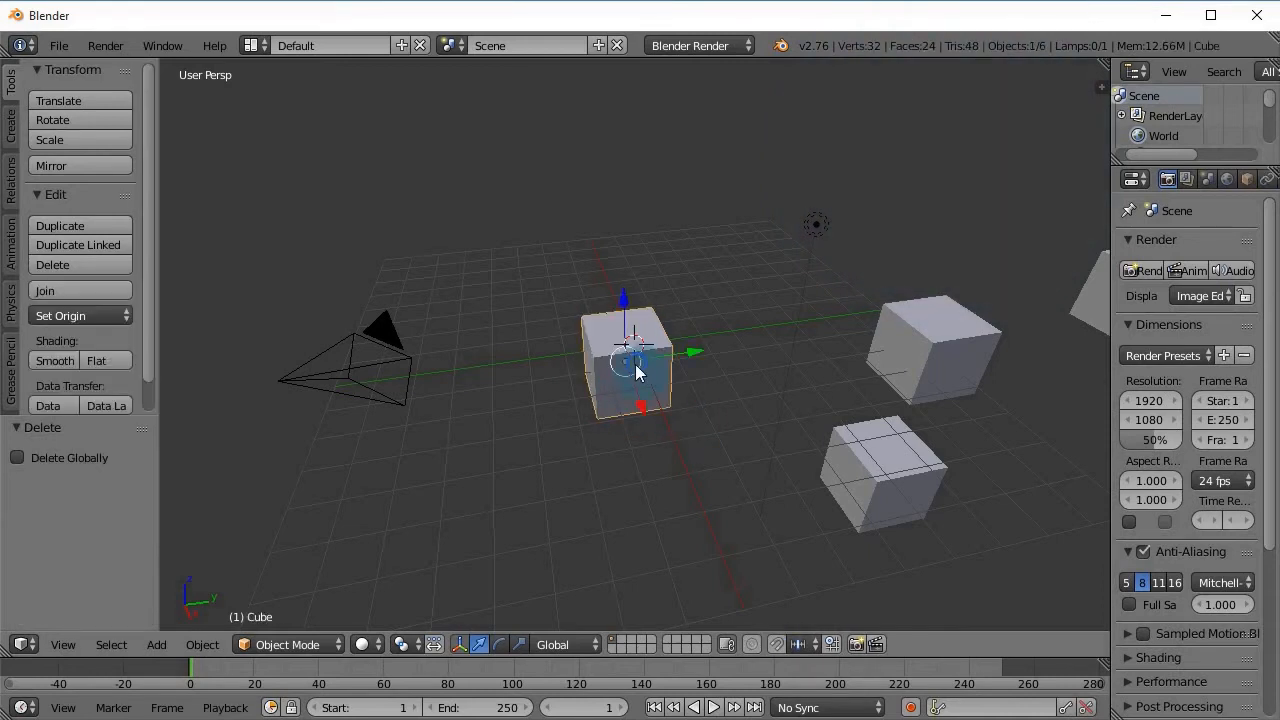
key("x")
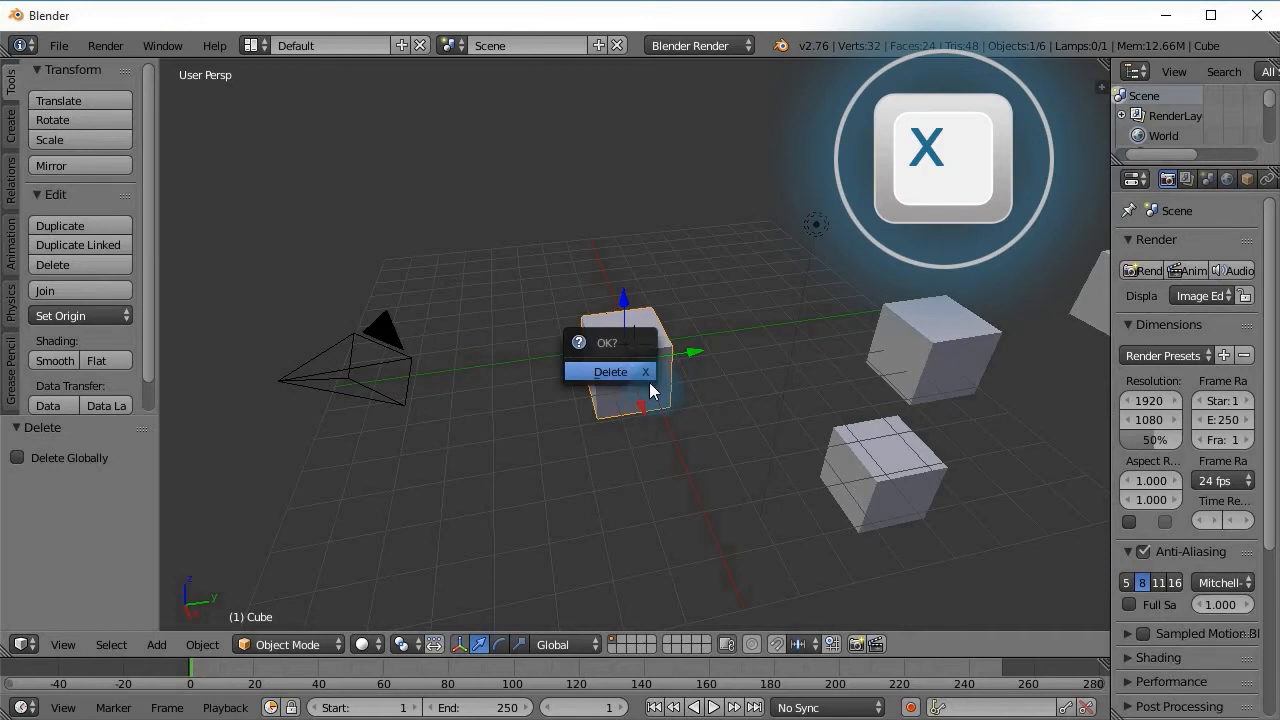
right_click(883, 490)
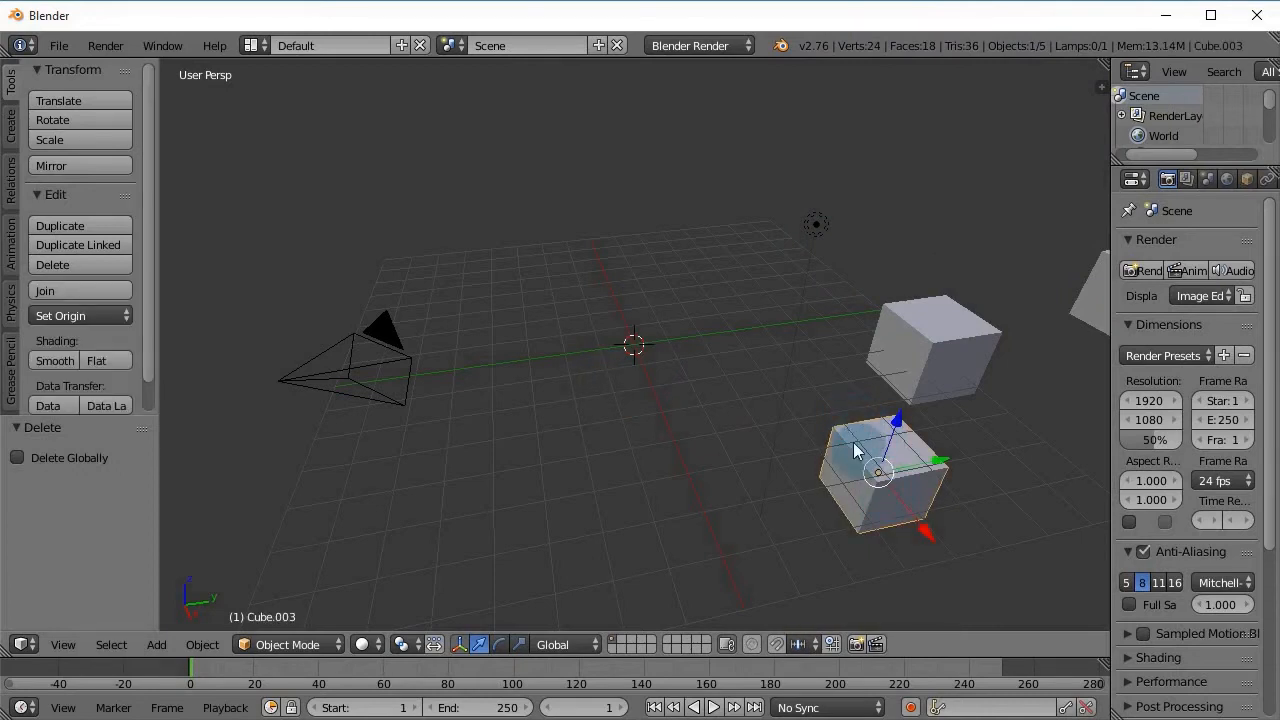
key("x")
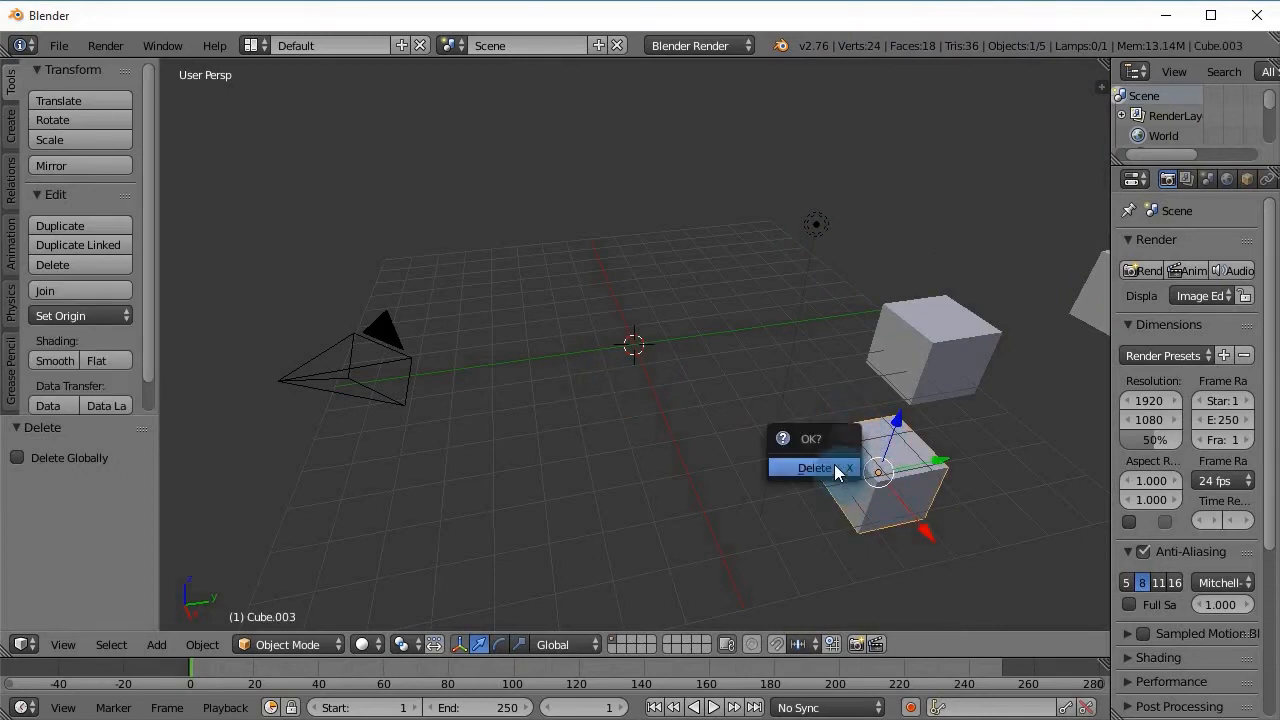
left_click(837, 466)
Step: Delete the cube copy near the end of the green axis, and undo the changes back to the original single-cube scene
right_click(925, 370)
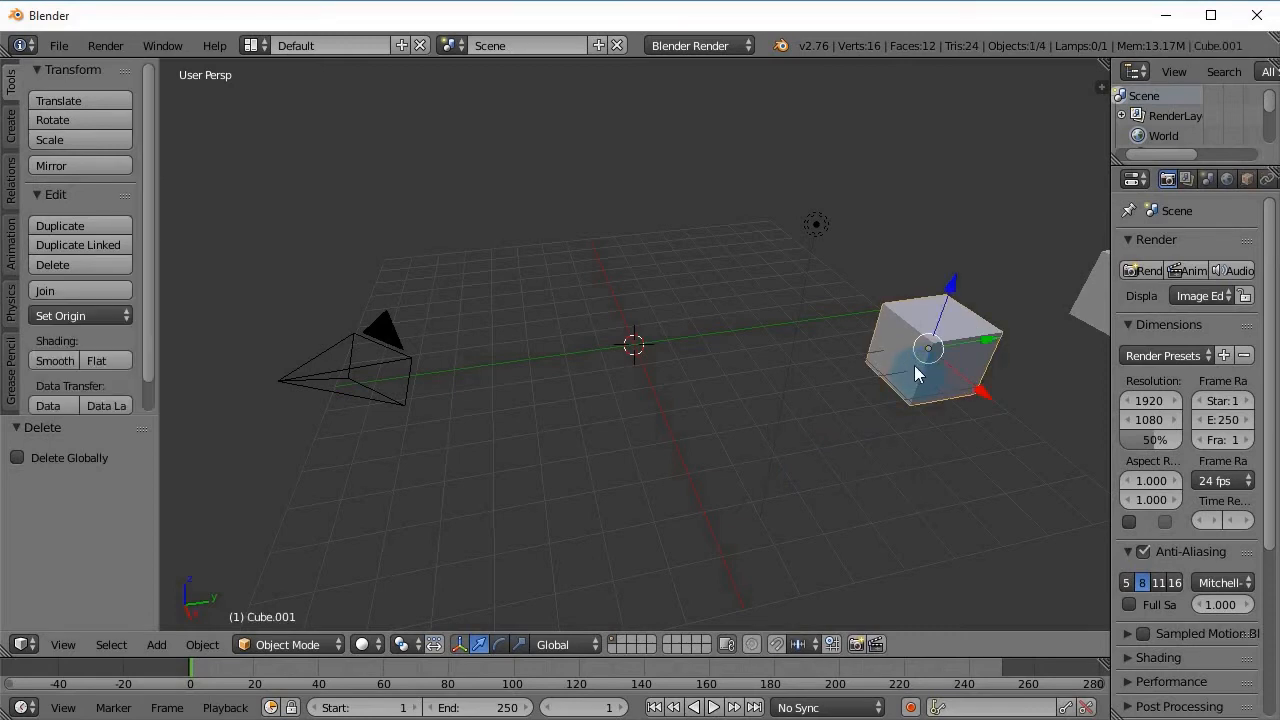
key("x")
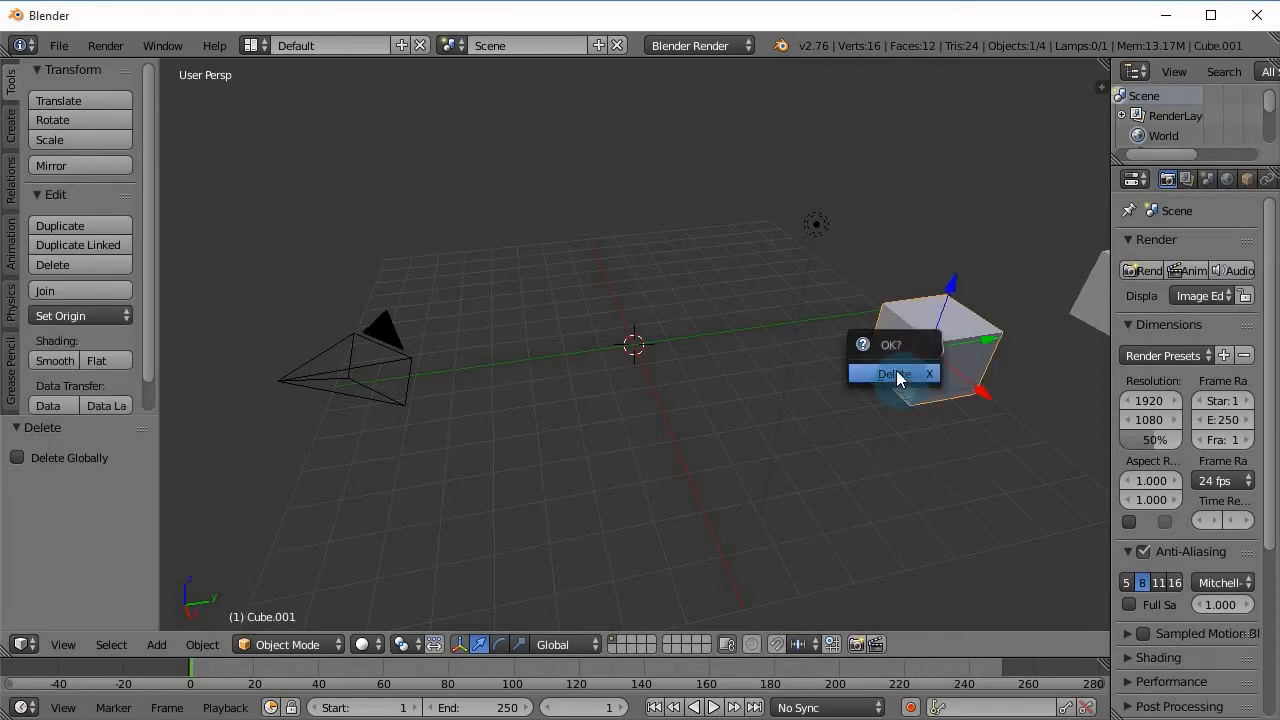
left_click(896, 373)
key("ctrl+z")
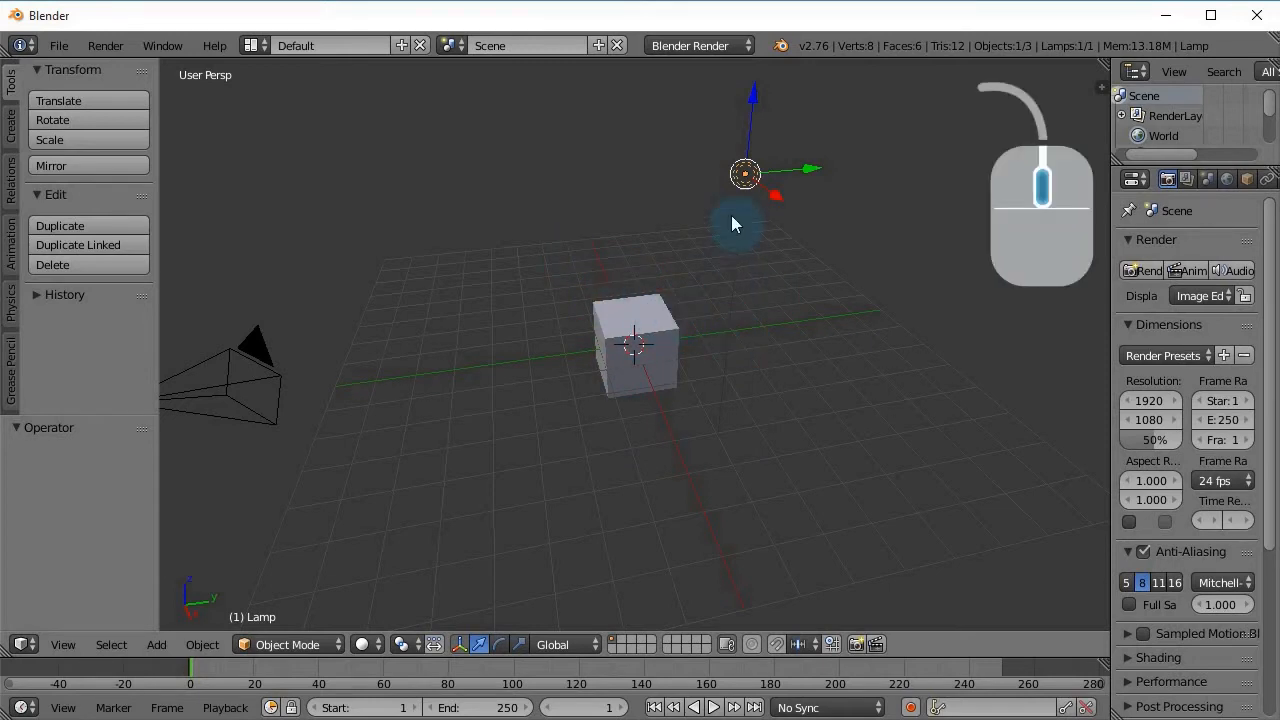
Step: Practise navigating the 3D view by orbiting around the cube and panning the scene back and forth
middle_click_drag(719, 310, 493, 316)
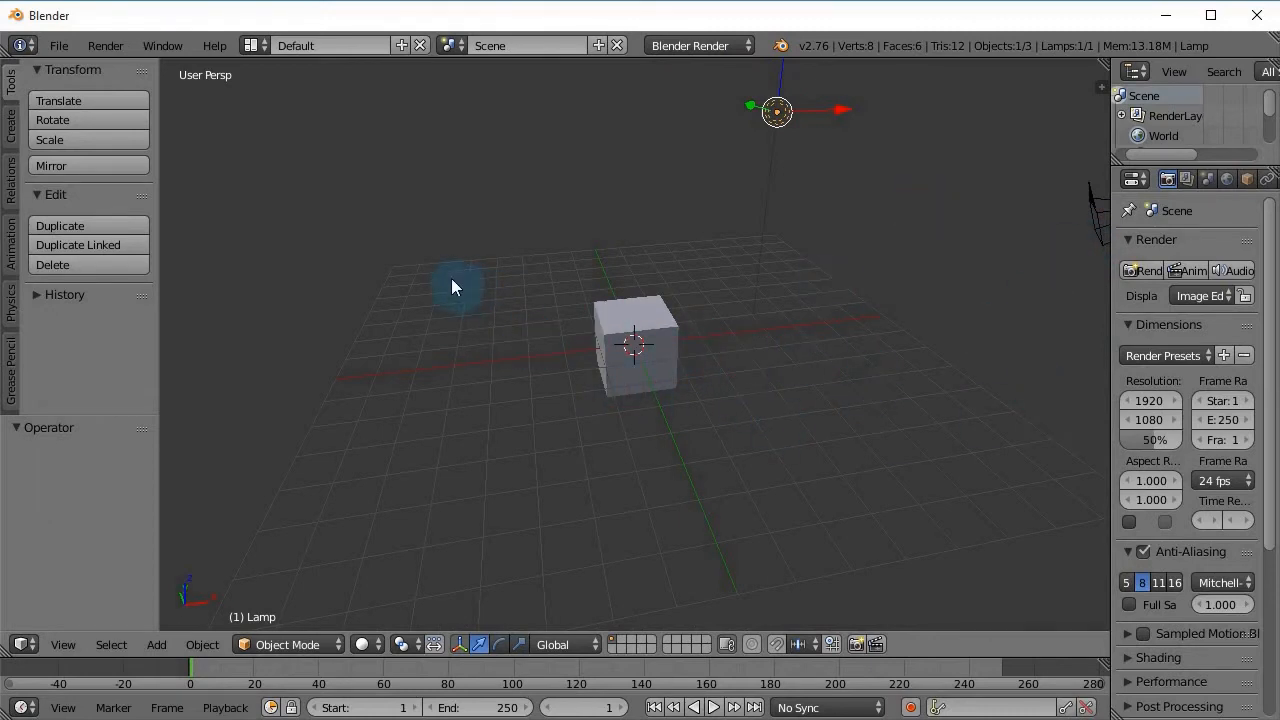
middle_click_drag(416, 264, 663, 279)
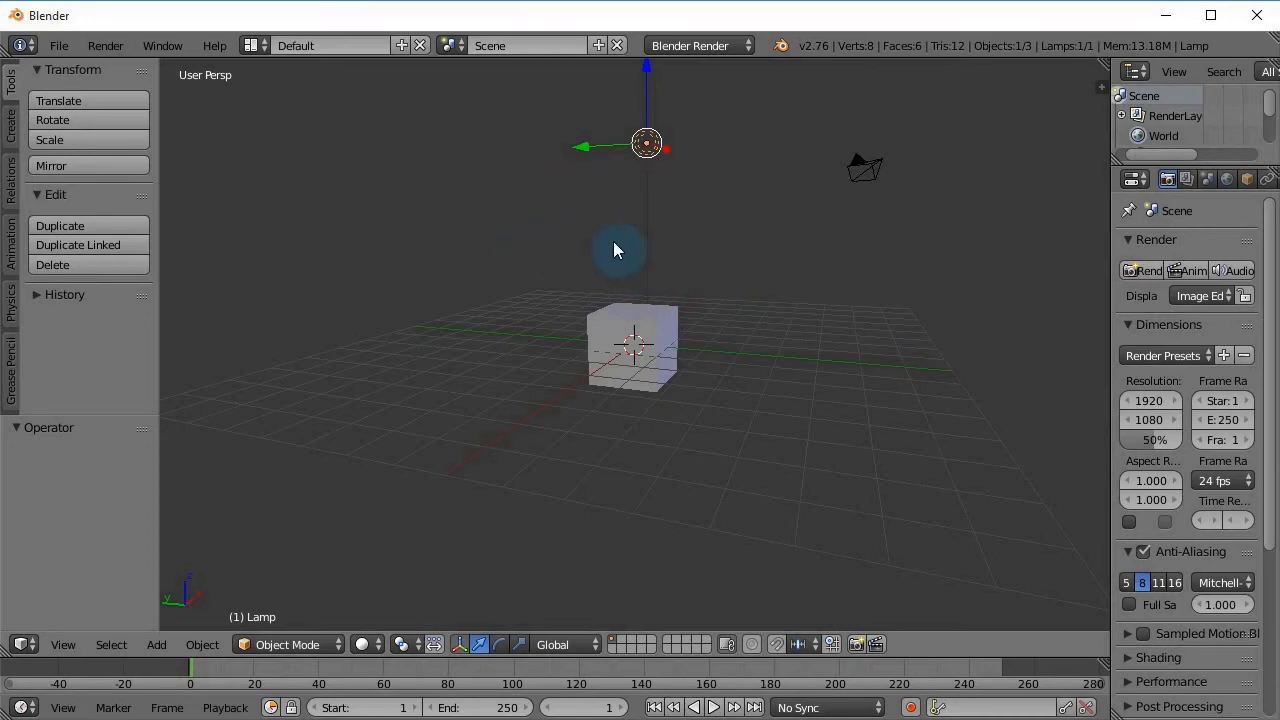
middle_click_drag(655, 272, 657, 273, "shift")
middle_click_drag(586, 250, 371, 343, "shift")
middle_click_drag(786, 329, 669, 294, "shift")
middle_click_drag(407, 343, 781, 338, "shift")
middle_click_drag(693, 345, 829, 371, "shift")
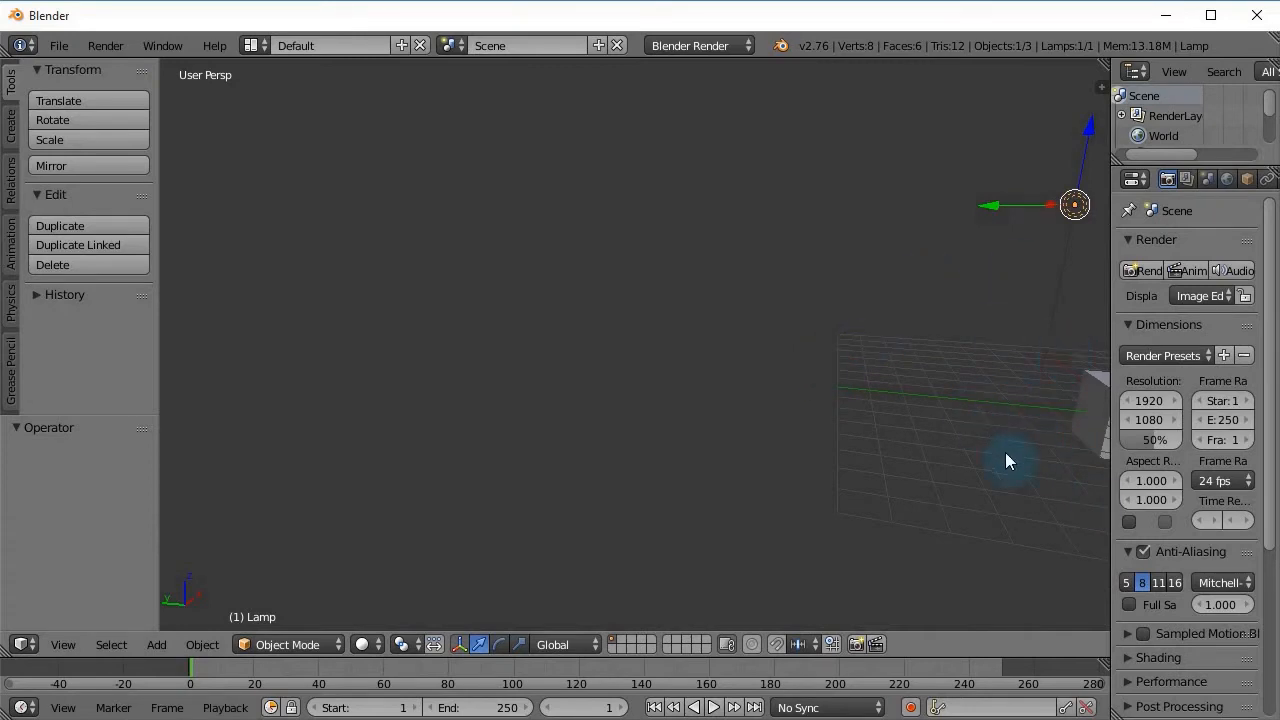
middle_click_drag(757, 326, 374, 281, "shift")
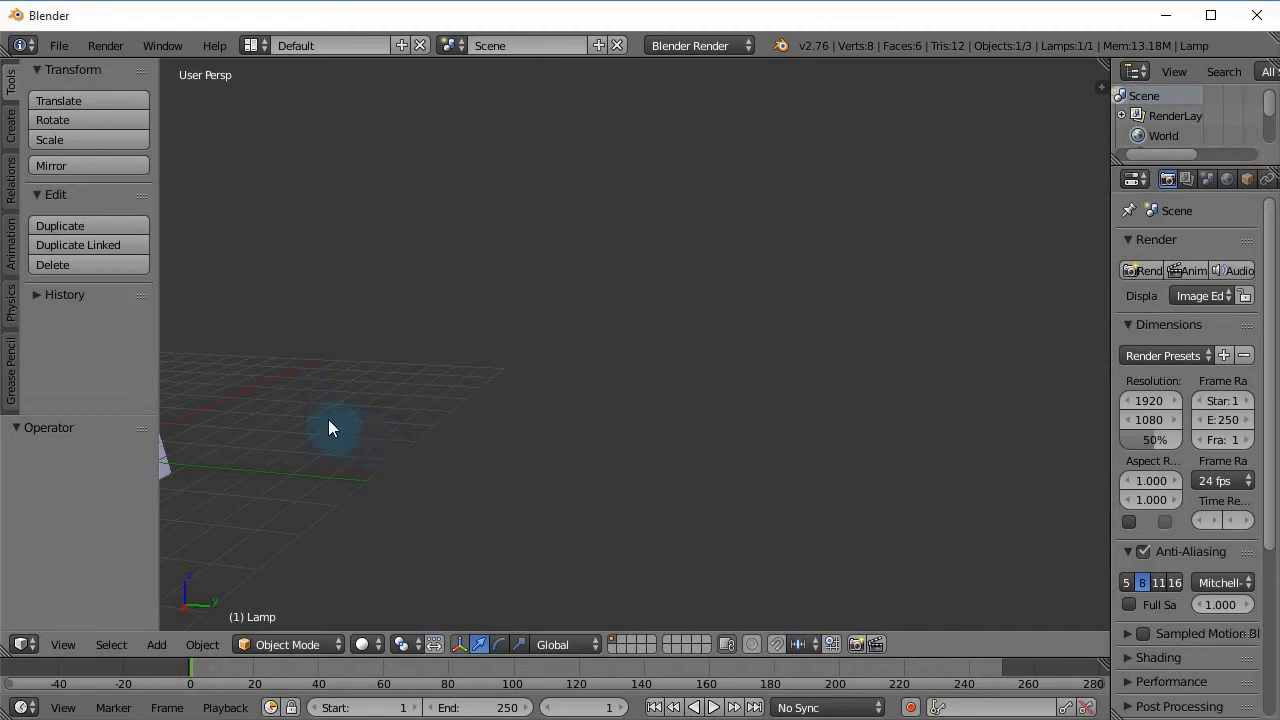
middle_click_drag(299, 429, 606, 417, "shift")
middle_click_drag(323, 451, 534, 430, "shift")
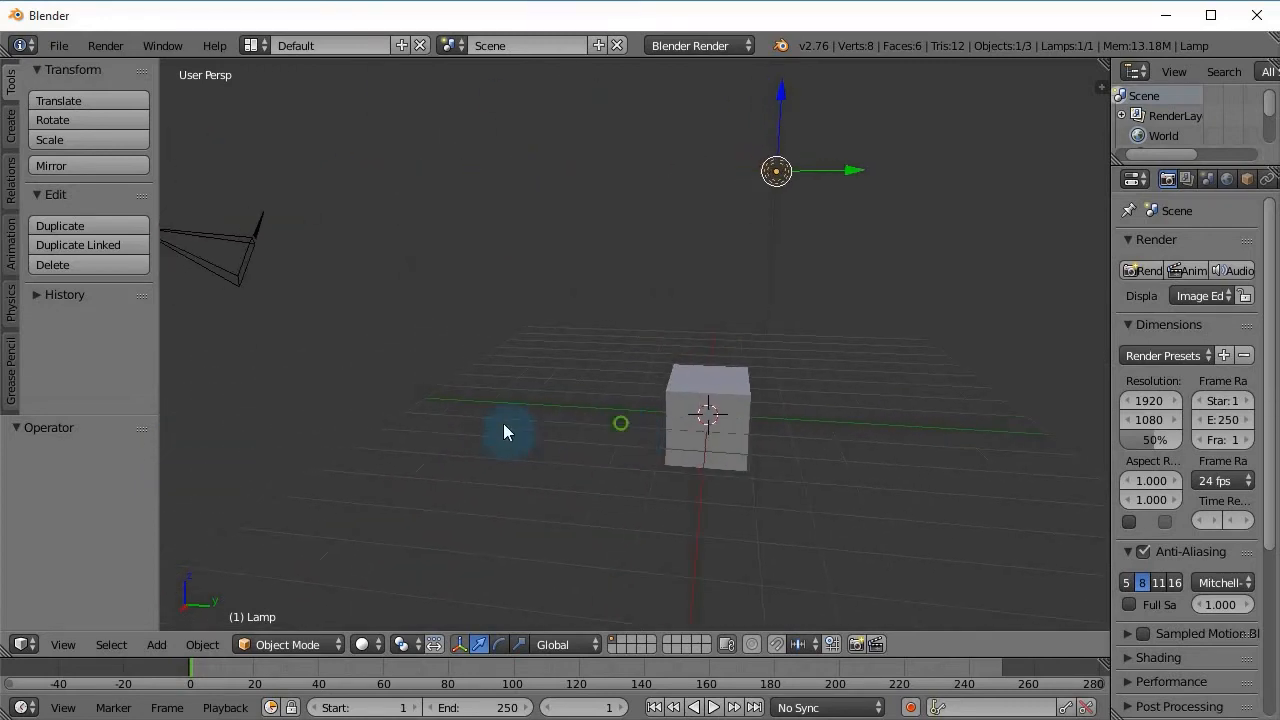
middle_click_drag(621, 450, 530, 395)
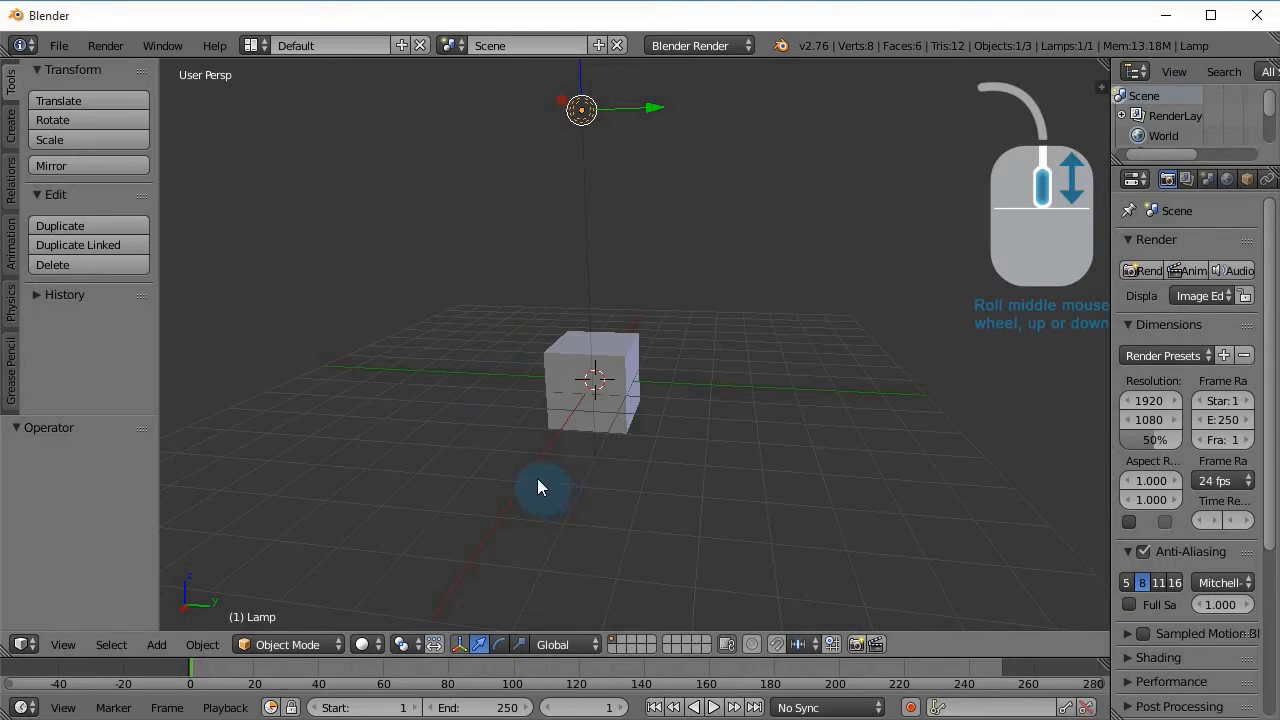
Step: Practise zooming the 3D view and orbiting around the cube to see the scene from another side
scroll(552, 455, "down", 1)
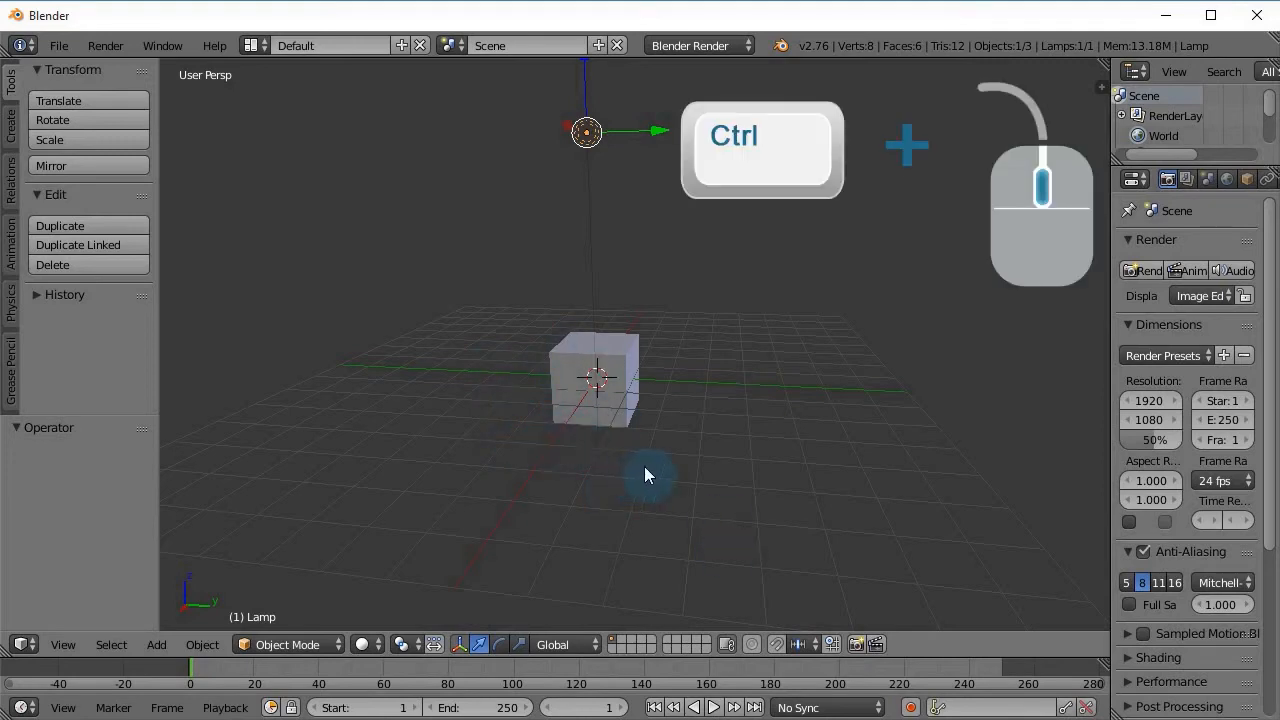
middle_click_drag(582, 427, 528, 529, "ctrl")
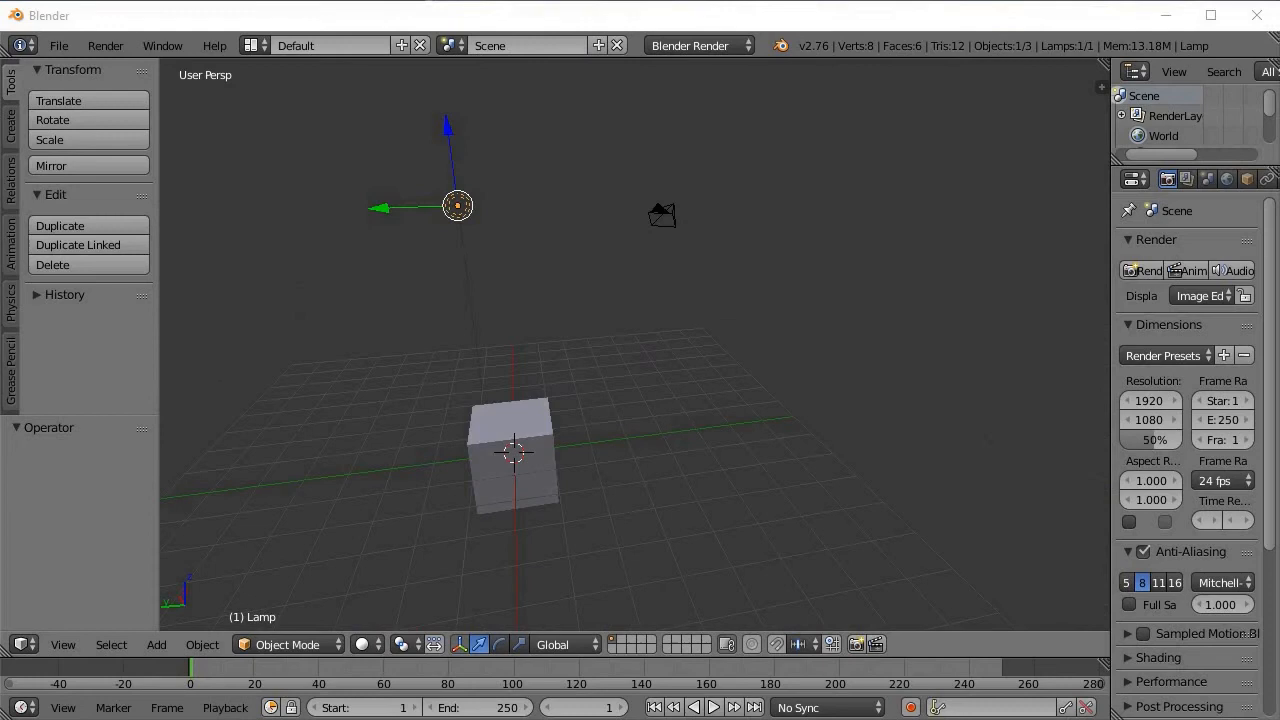
middle_click_drag(461, 358, 470, 388)
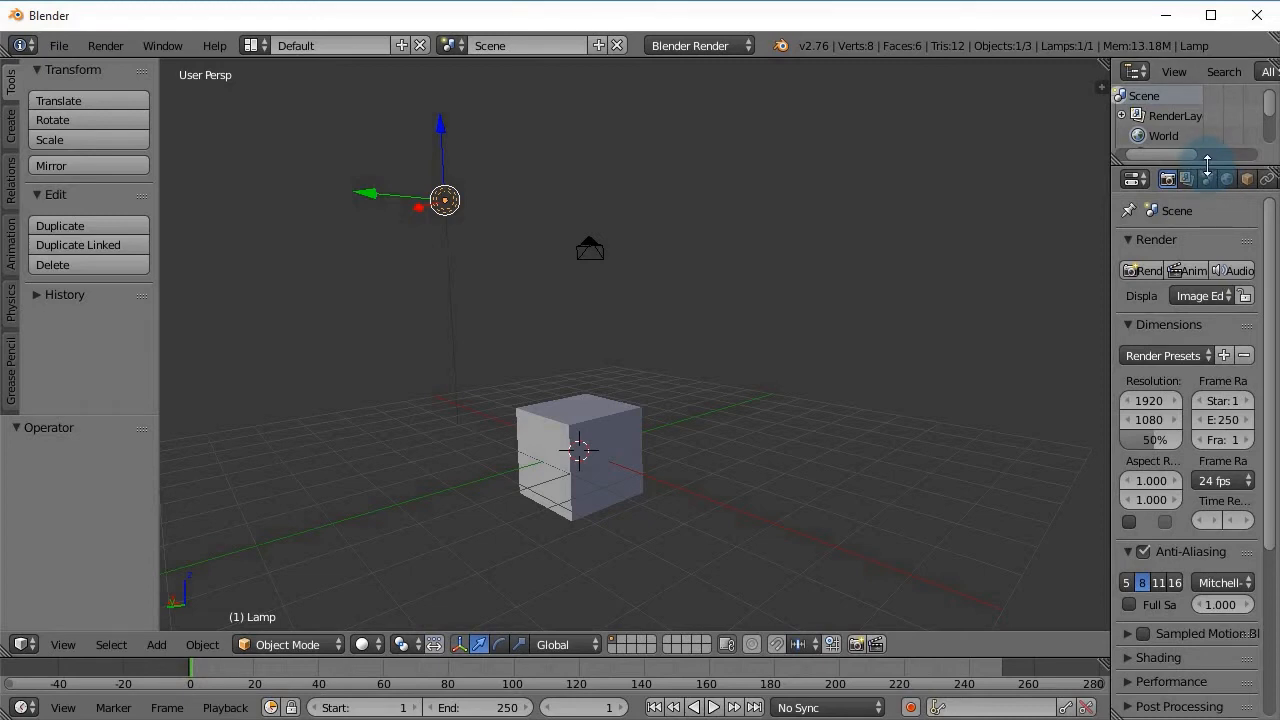
Step: Make the Outliner taller and wider so that all scene objects and their settings fit
left_click_drag(1205, 165, 1205, 167)
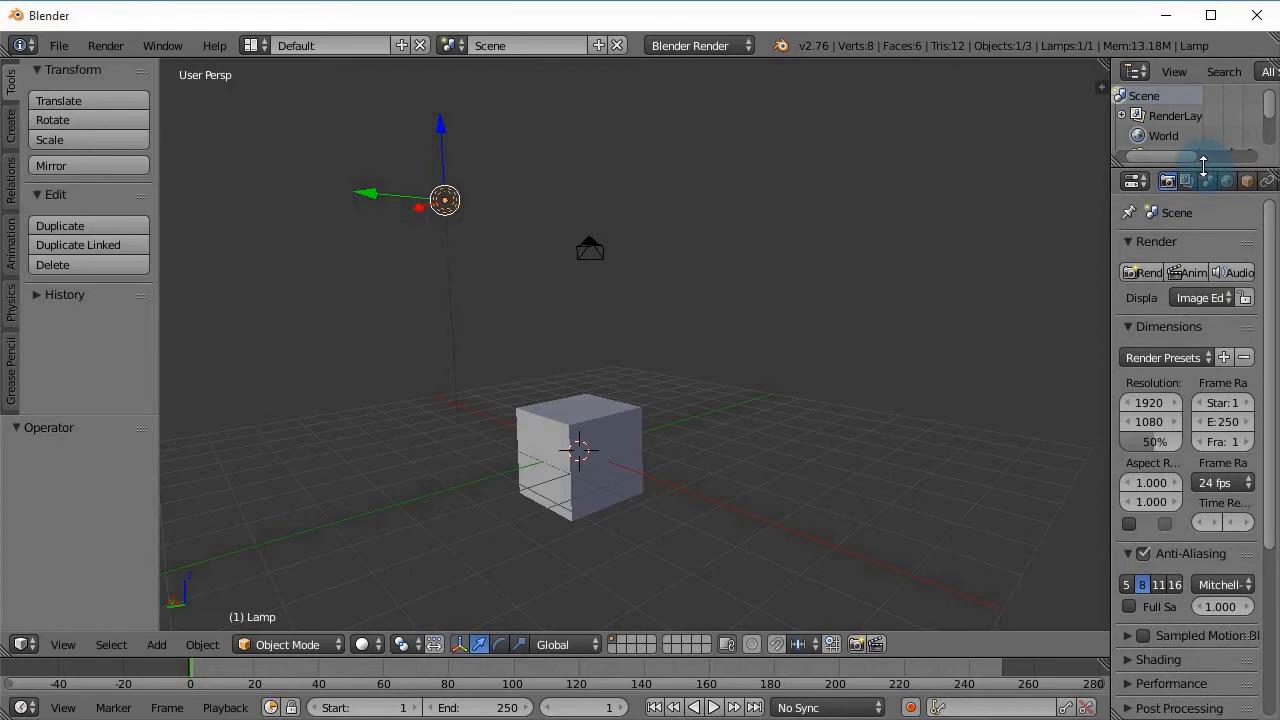
left_click_drag(1202, 163, 1209, 283)
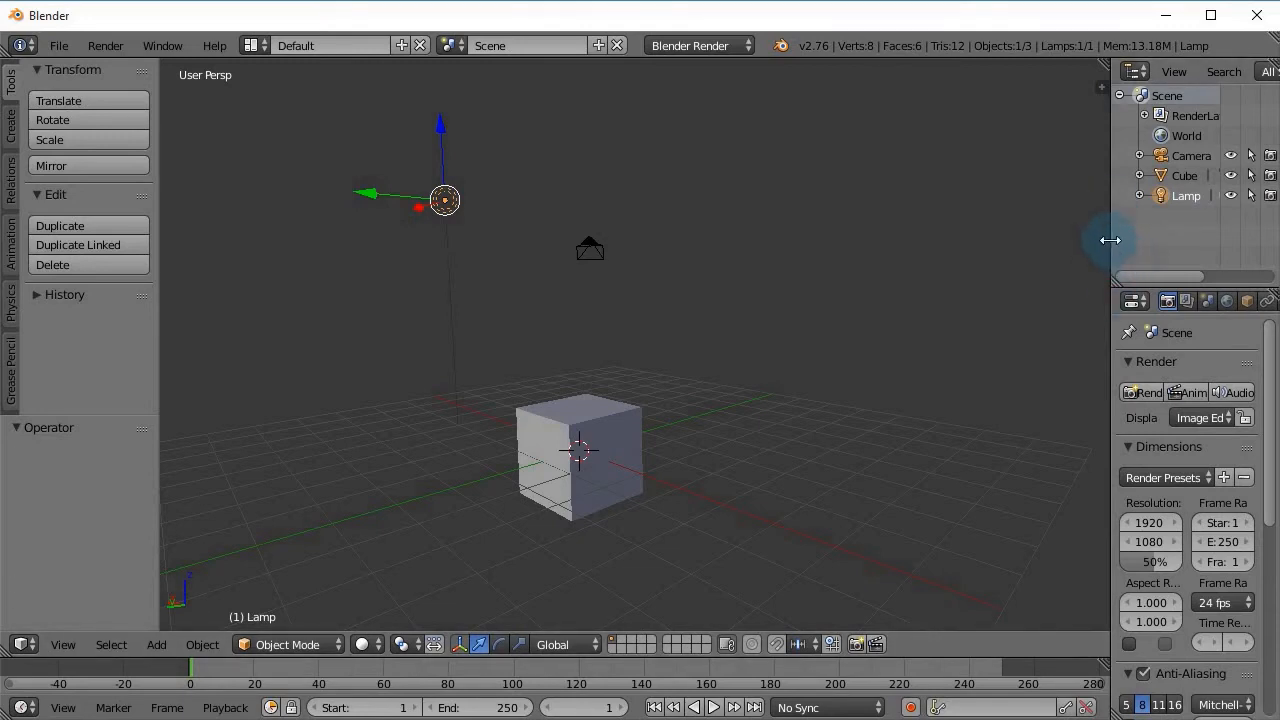
left_click_drag(1110, 241, 1040, 240)
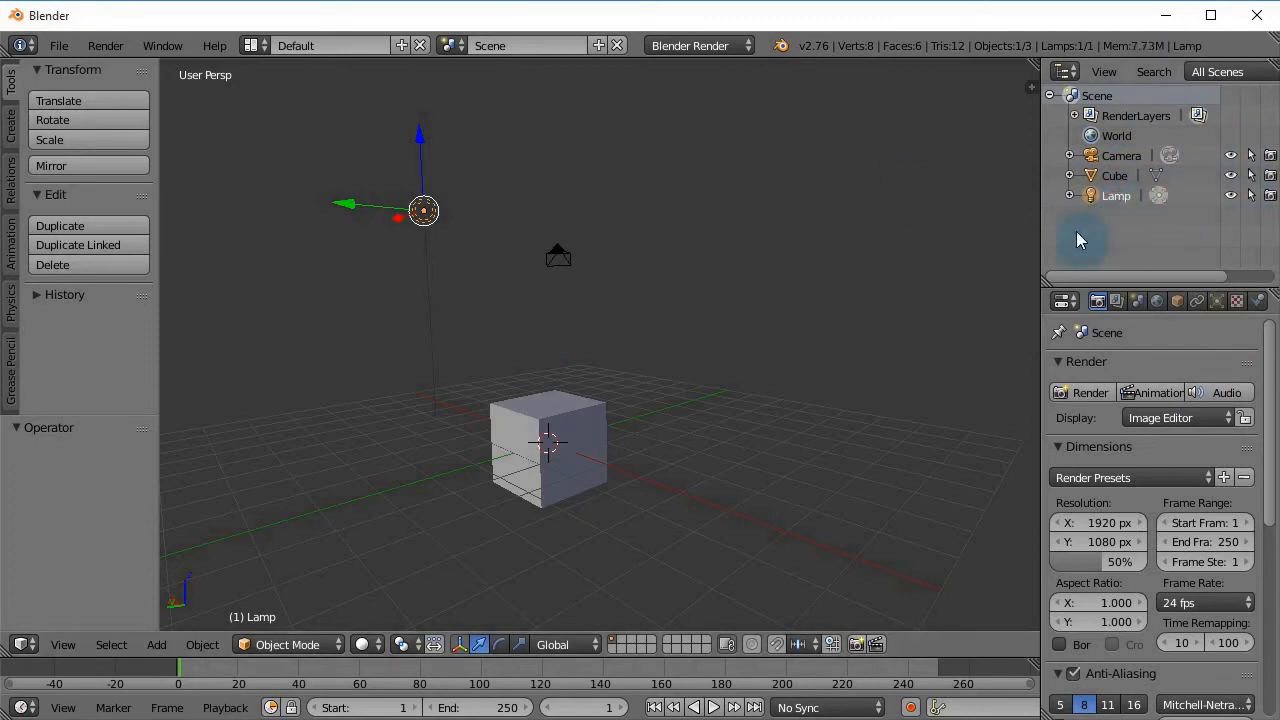
Step: Practise selecting the cube, camera and lamp in turn by their names in the Outliner
left_click(1114, 175)
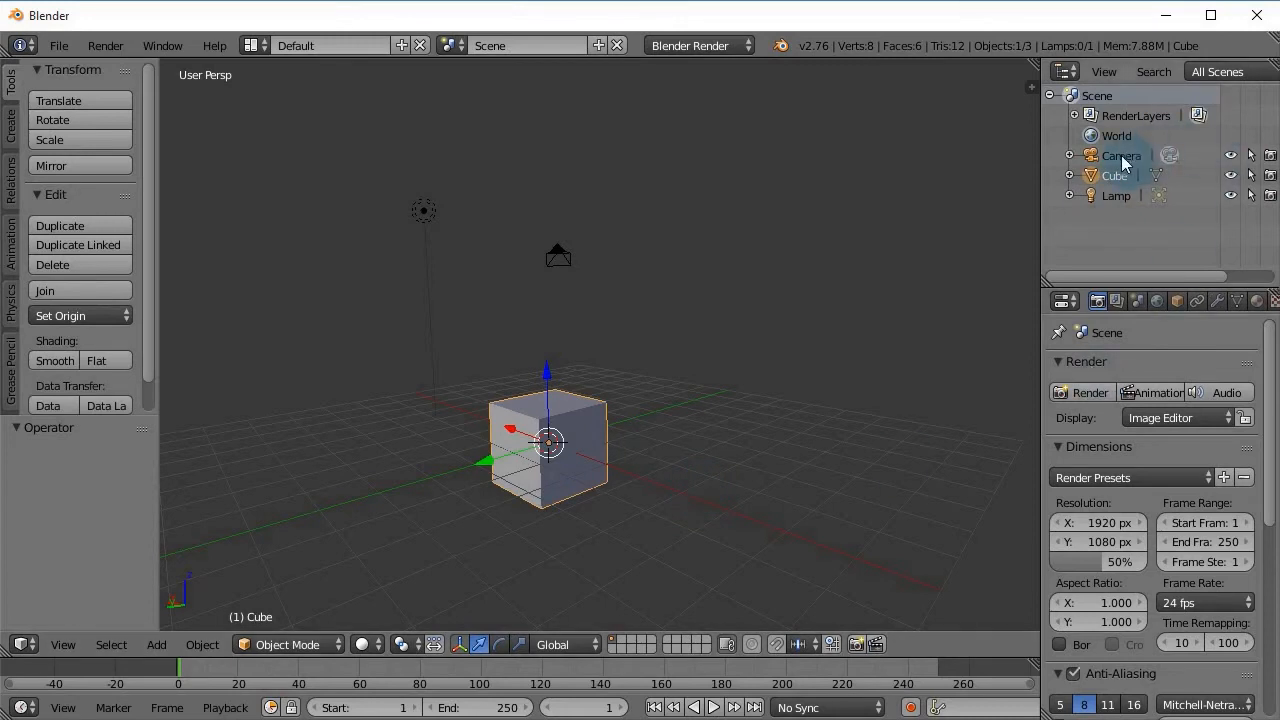
left_click(1121, 157)
left_click(1118, 176)
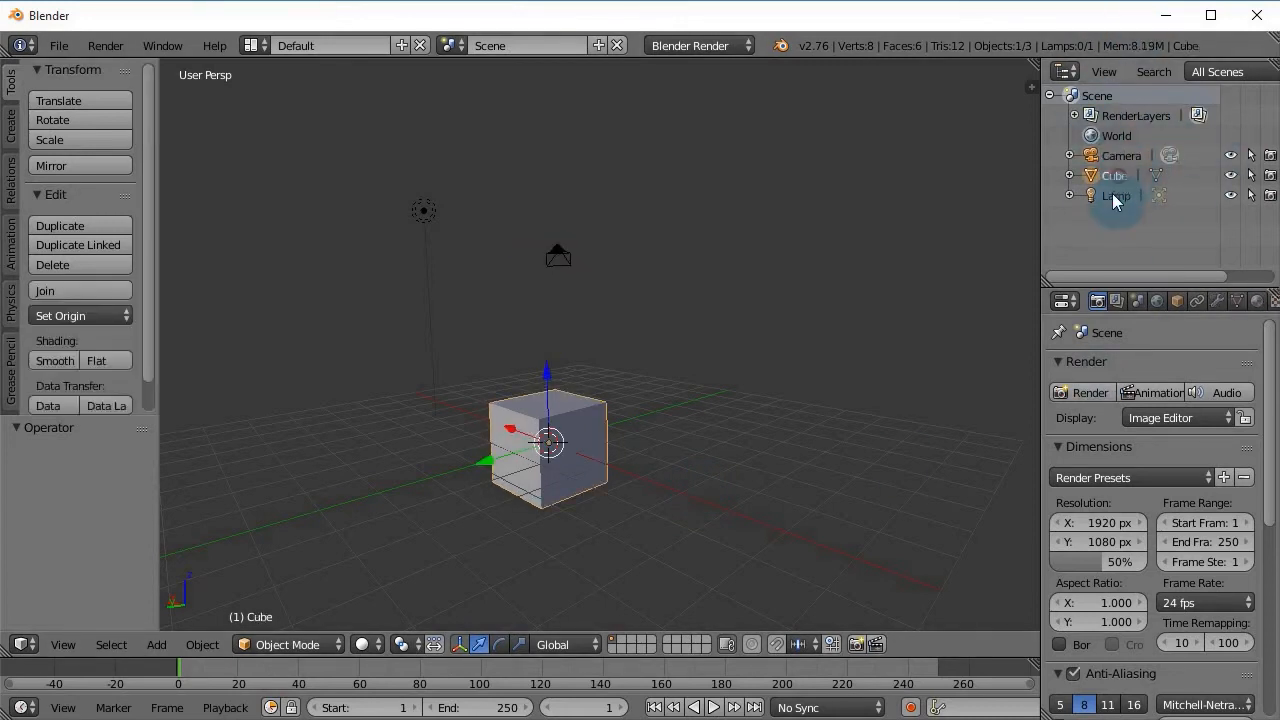
left_click(1110, 196)
middle_click_drag(669, 217, 540, 190)
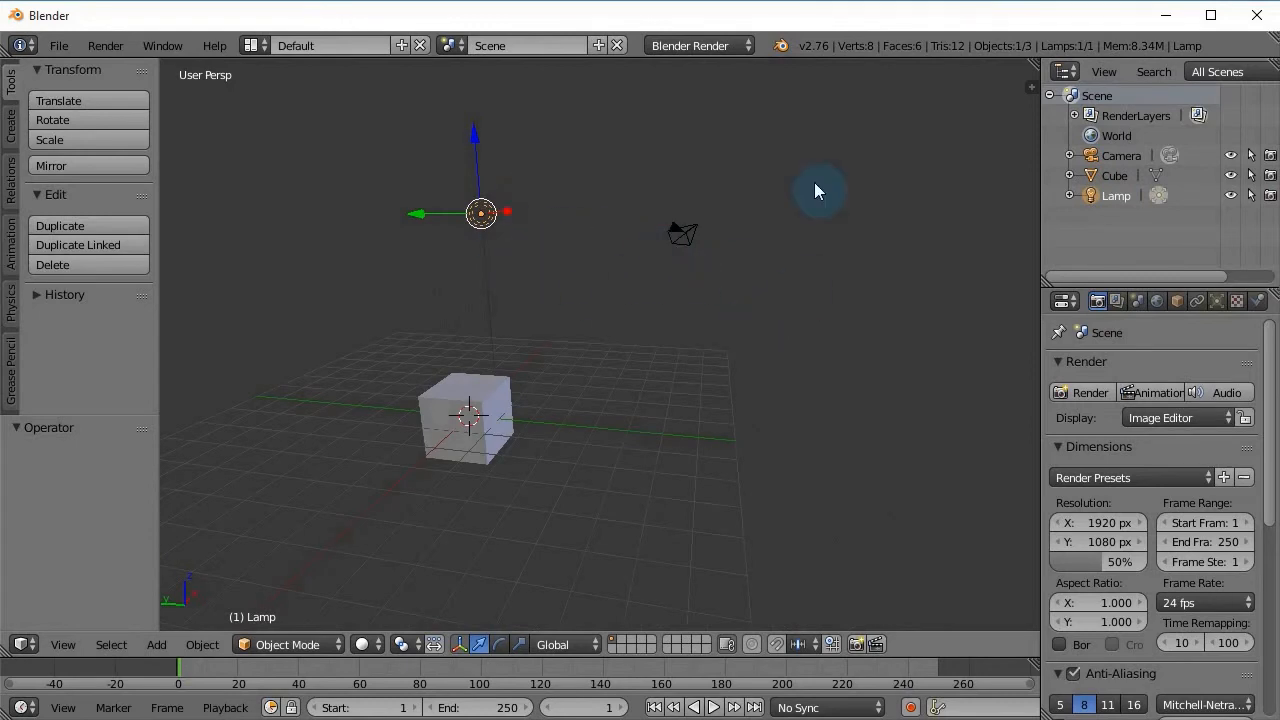
left_click(1114, 176)
left_click(1120, 156)
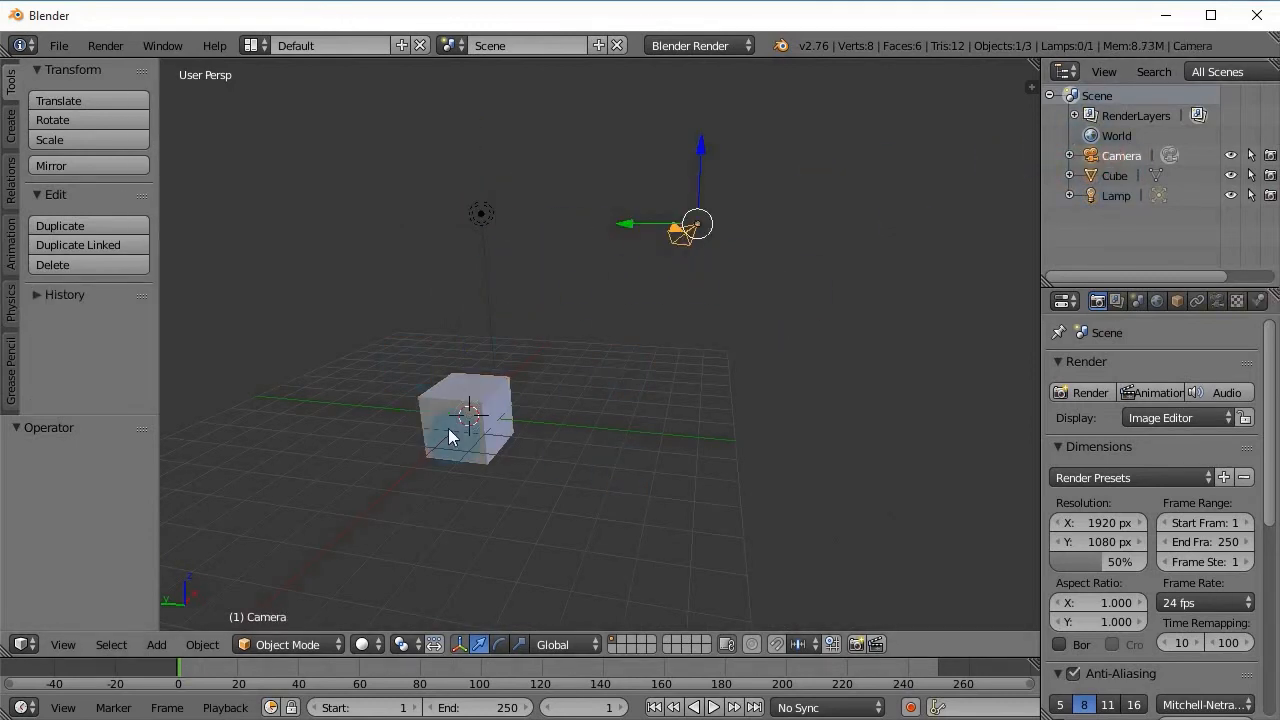
left_click(1114, 196)
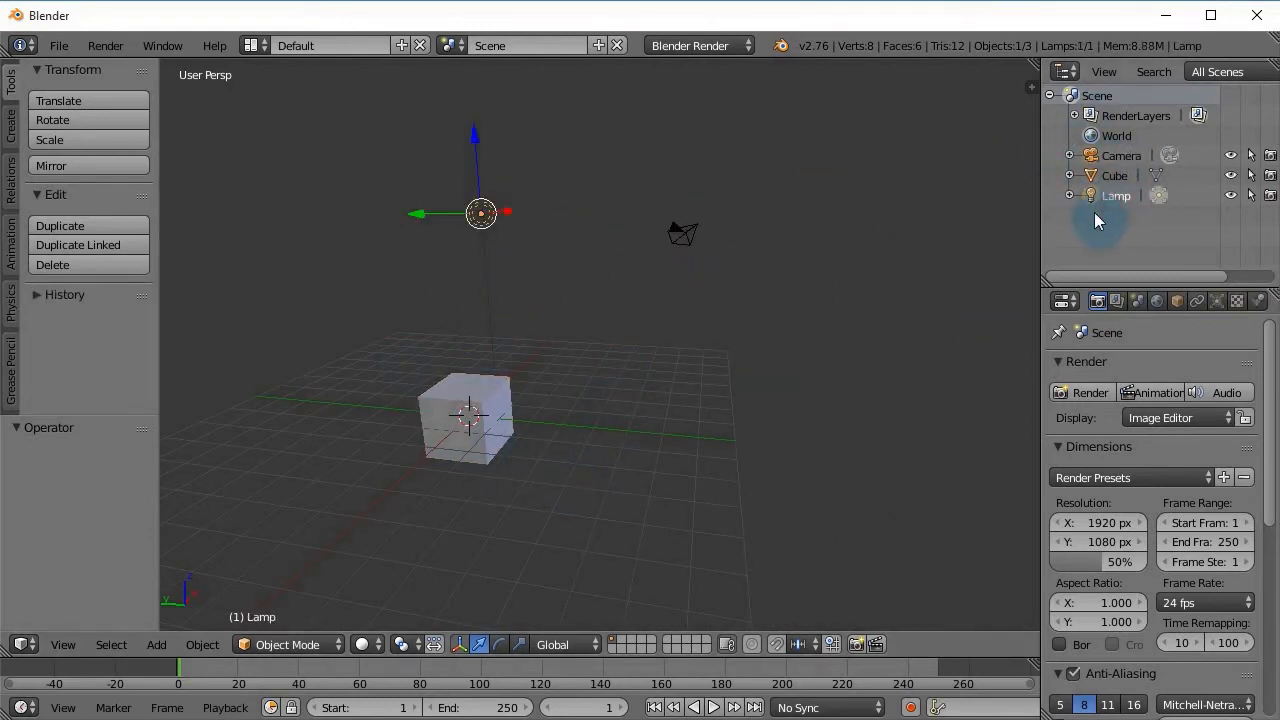
left_click(1120, 156)
left_click(1114, 176)
left_click(1114, 196)
left_click(1114, 176)
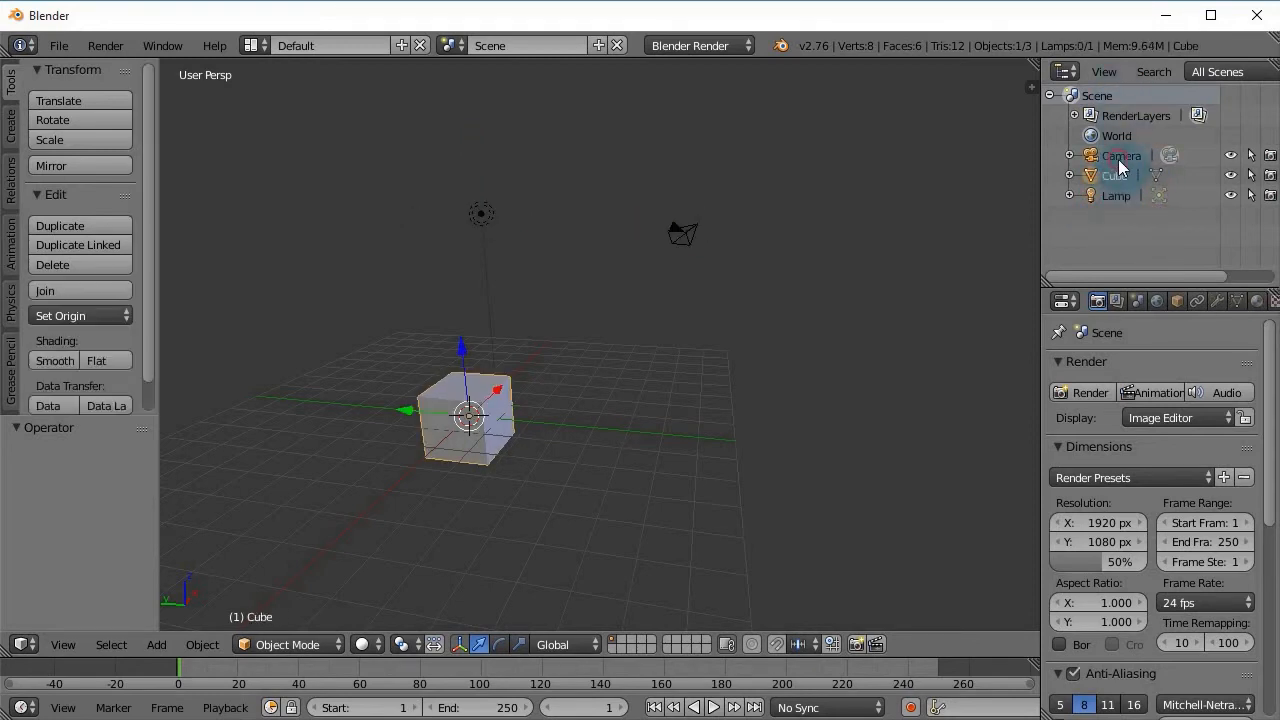
left_click(1120, 156)
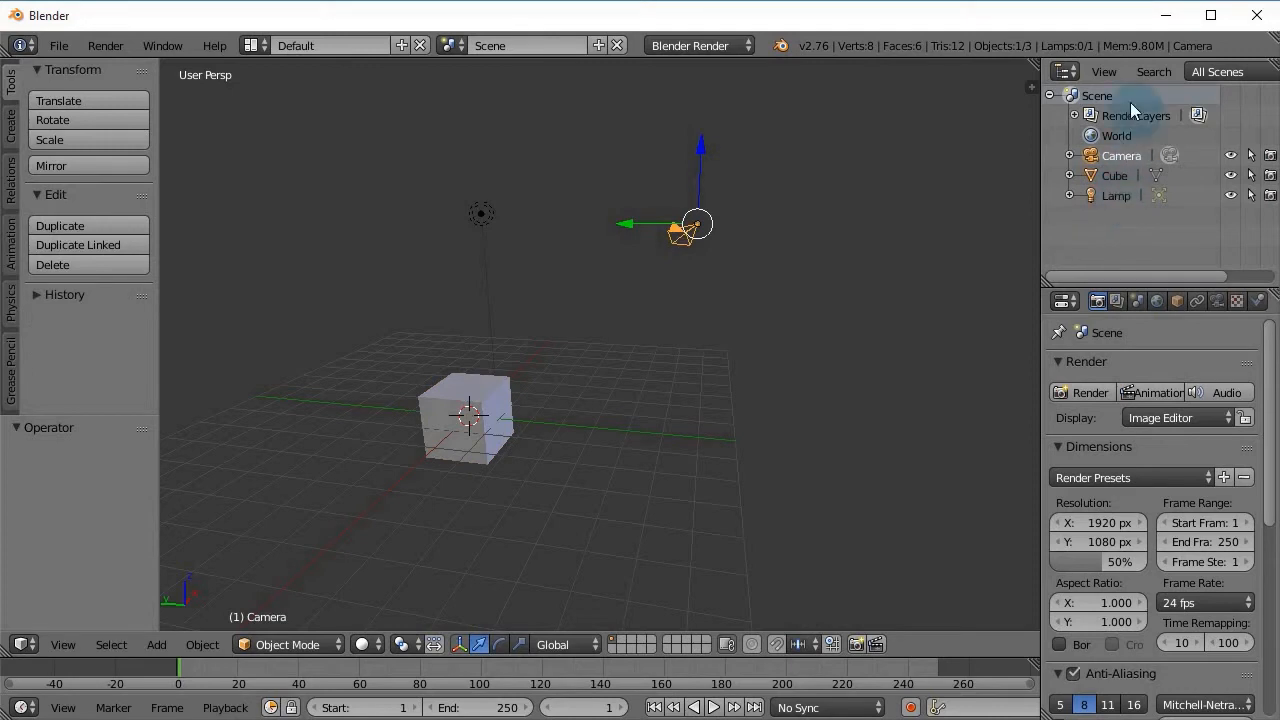
Step: Select the cube in the Outliner and rename it as box
left_click(1114, 176)
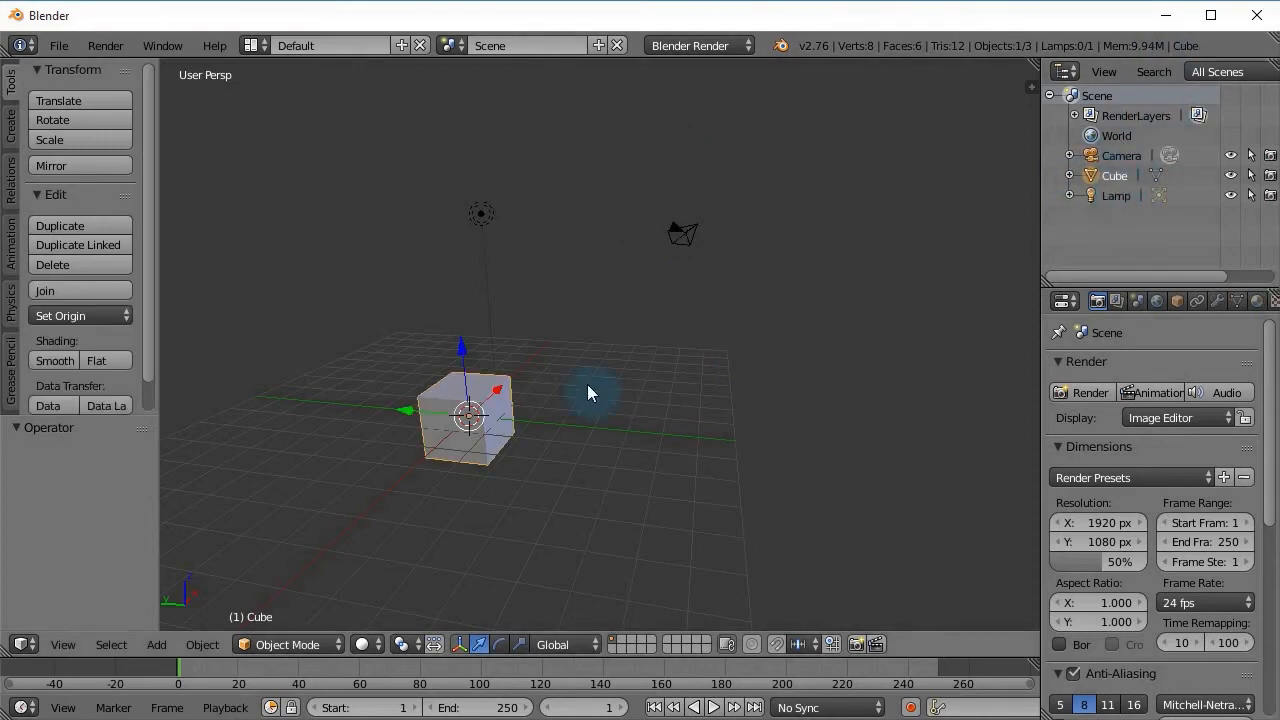
right_click(1108, 173)
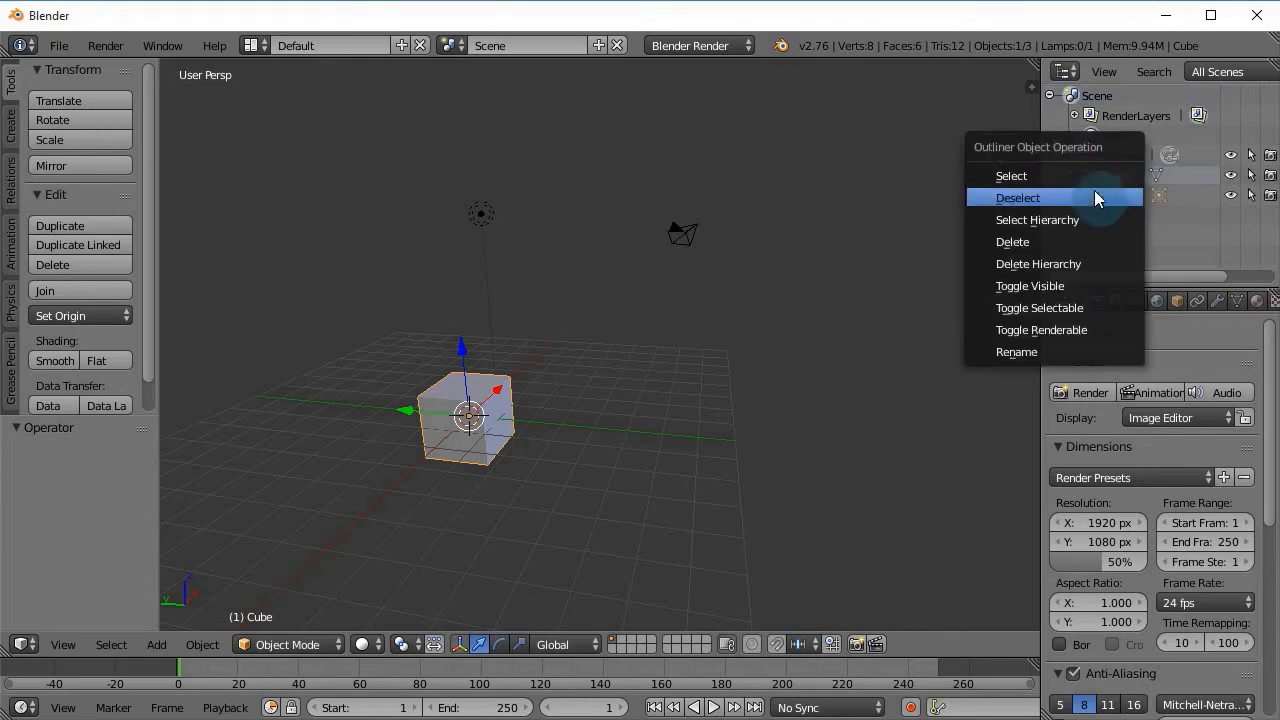
left_click(1025, 352)
type("box")
key("Return")
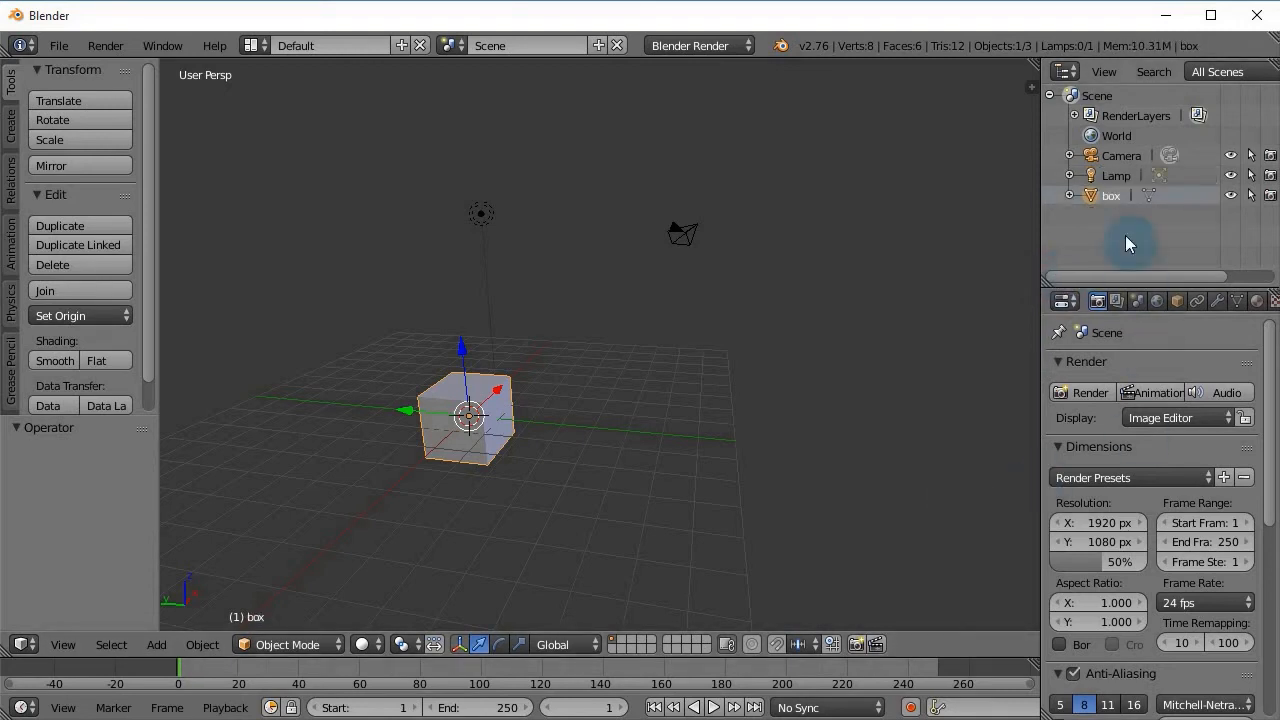
Step: Select the lamp in the Outliner and rename it as light_source
left_click(1115, 177)
right_click(1117, 178)
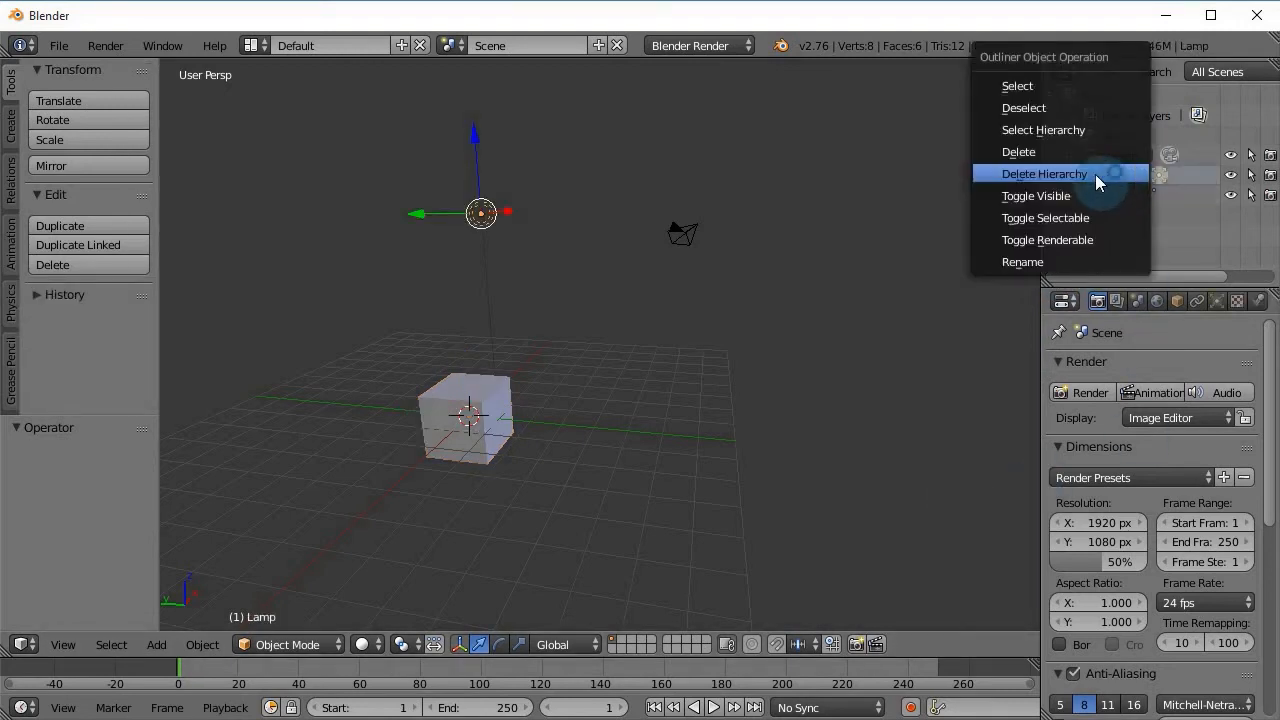
left_click(1135, 262)
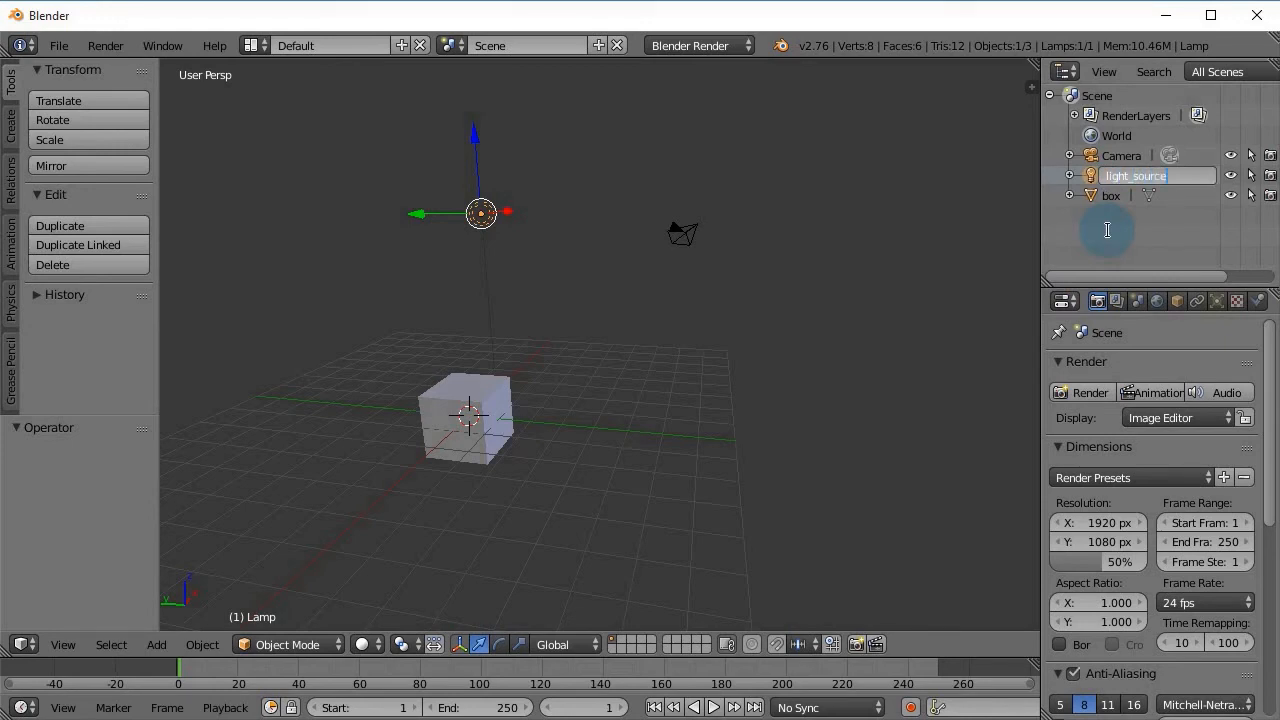
key("Return")
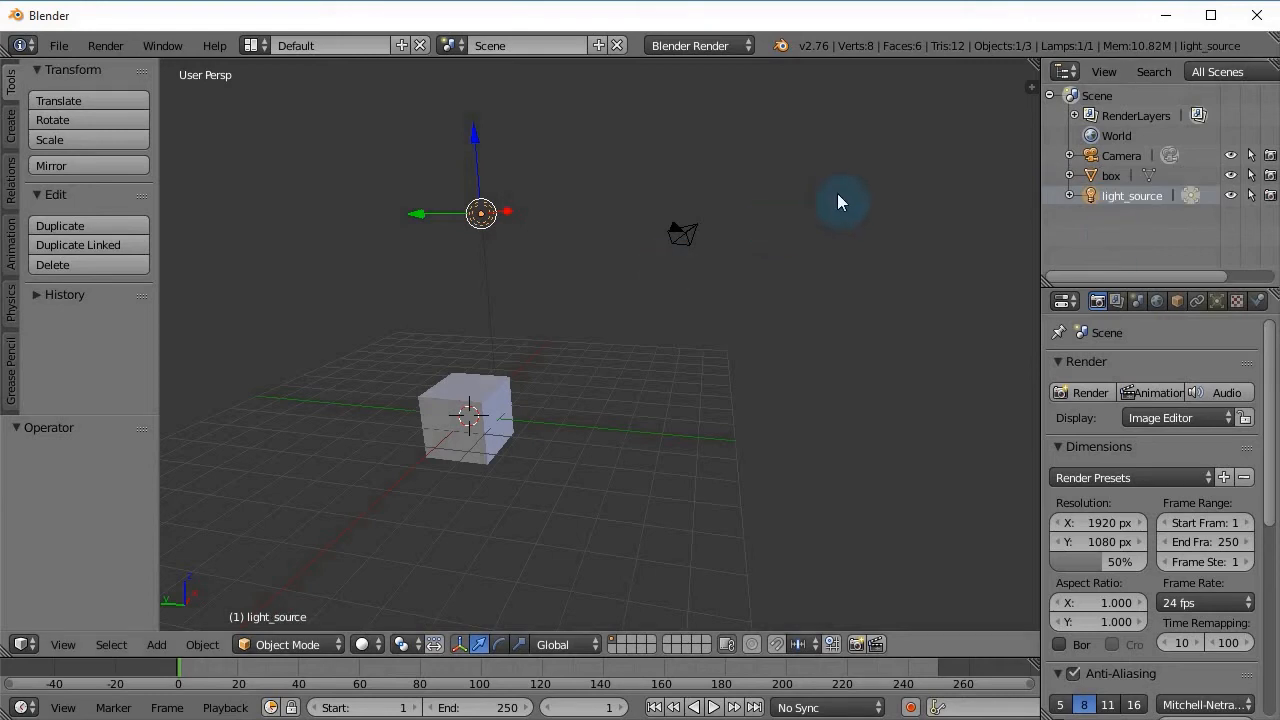
Step: Select the camera, make the Properties editor taller and show the camera's object properties
left_click(1118, 156)
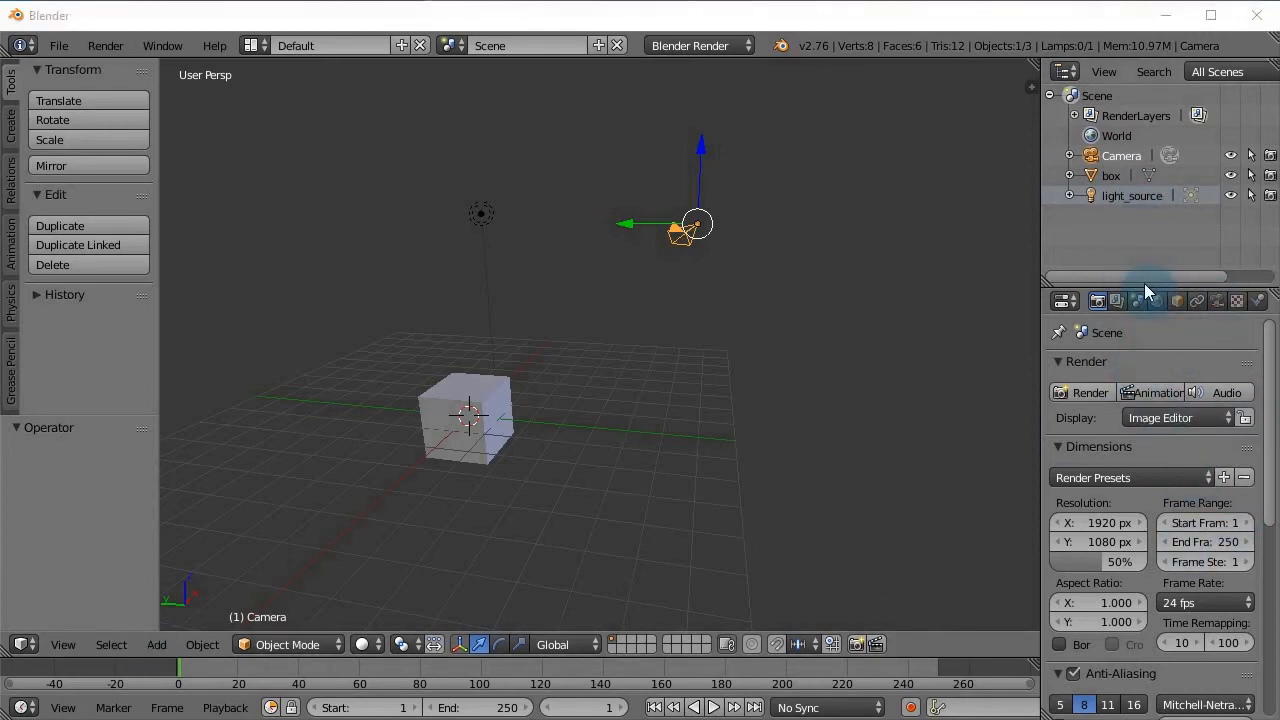
left_click_drag(1145, 287, 1143, 183)
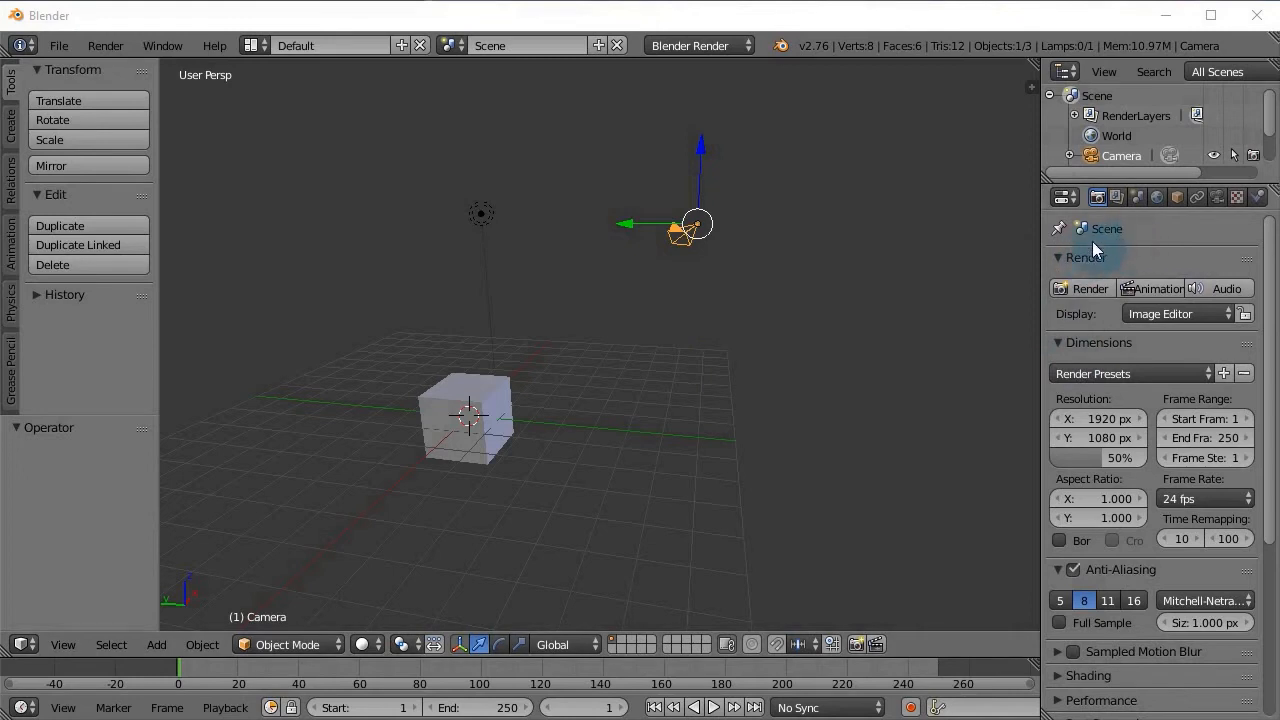
left_click(1177, 197)
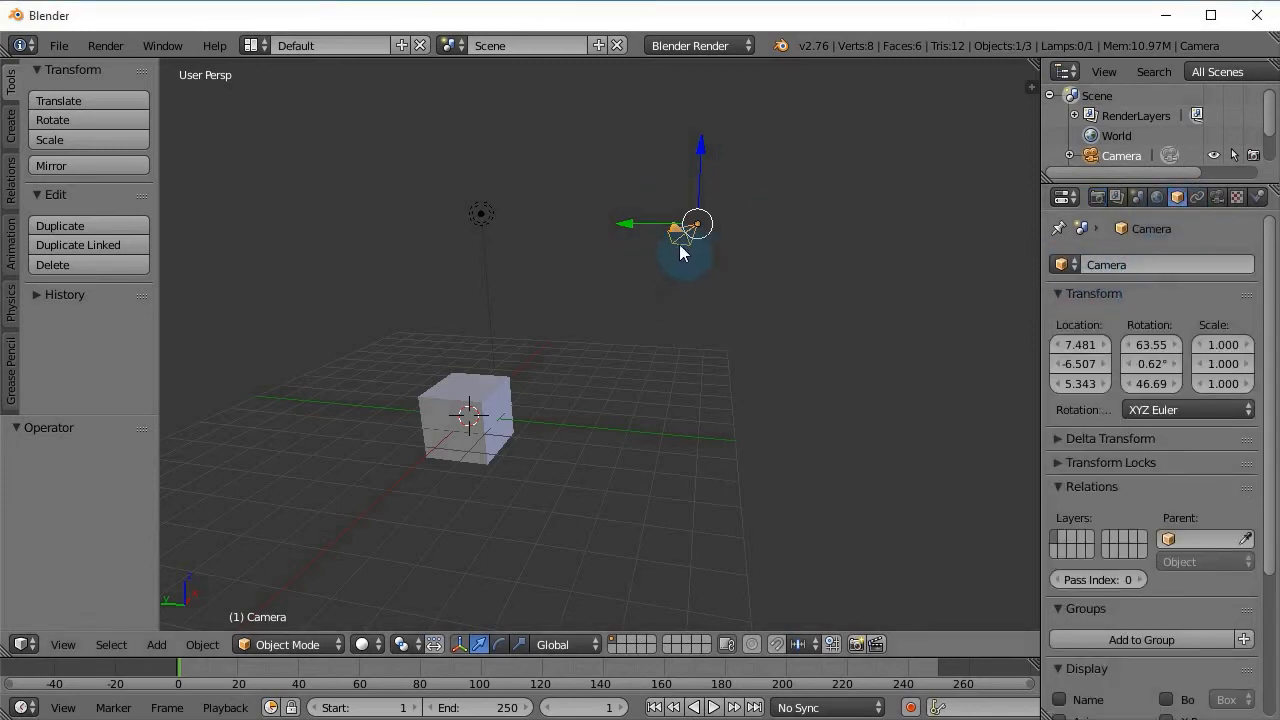
Step: Select the box and the light source in the 3D view to examine their object properties, cancelling any movement
right_click(424, 432)
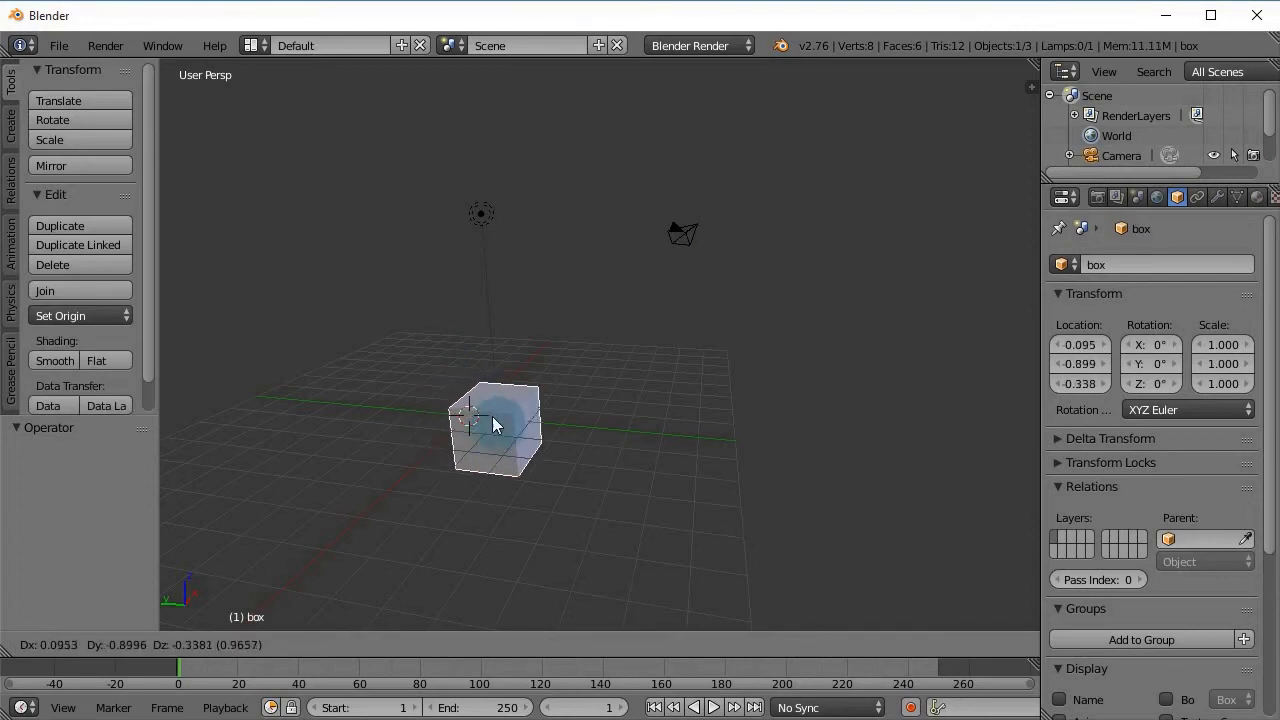
right_click(494, 211)
right_click_drag(491, 400, 669, 227)
key("Escape")
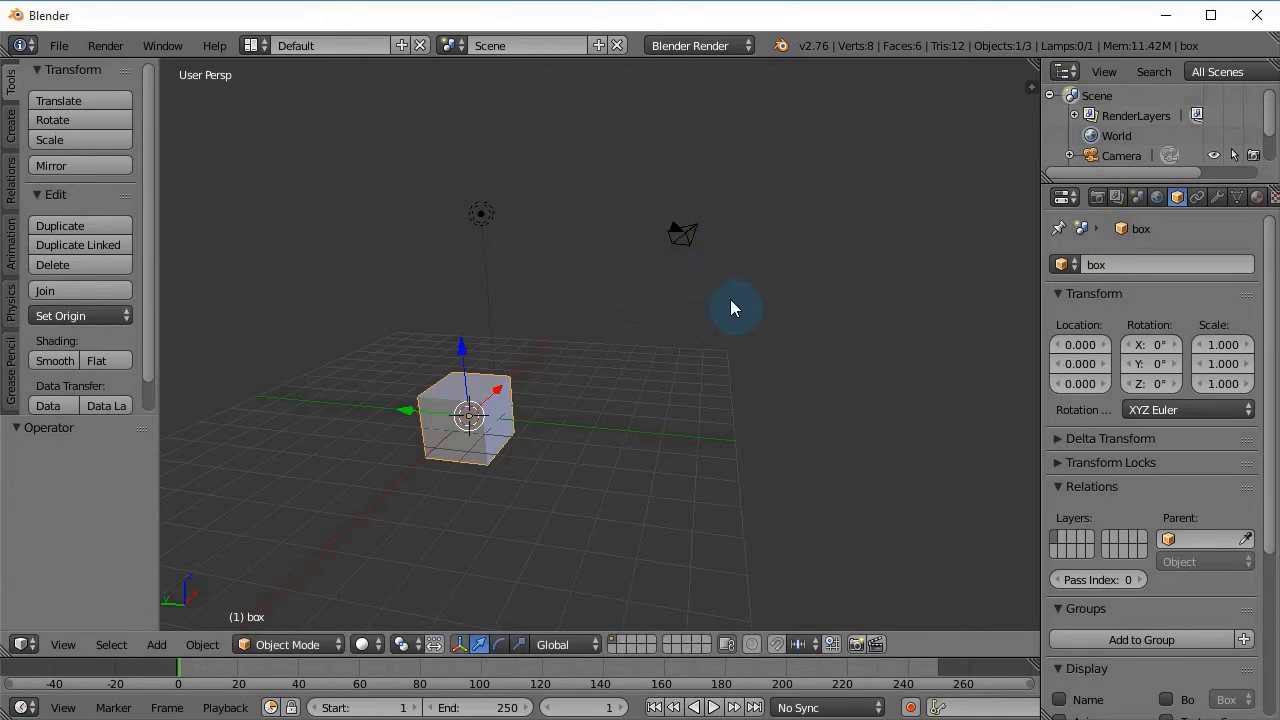
Step: Rename the camera as front_cam in its object properties, and check the new name in the temporarily enlarged Outliner
right_click(687, 238)
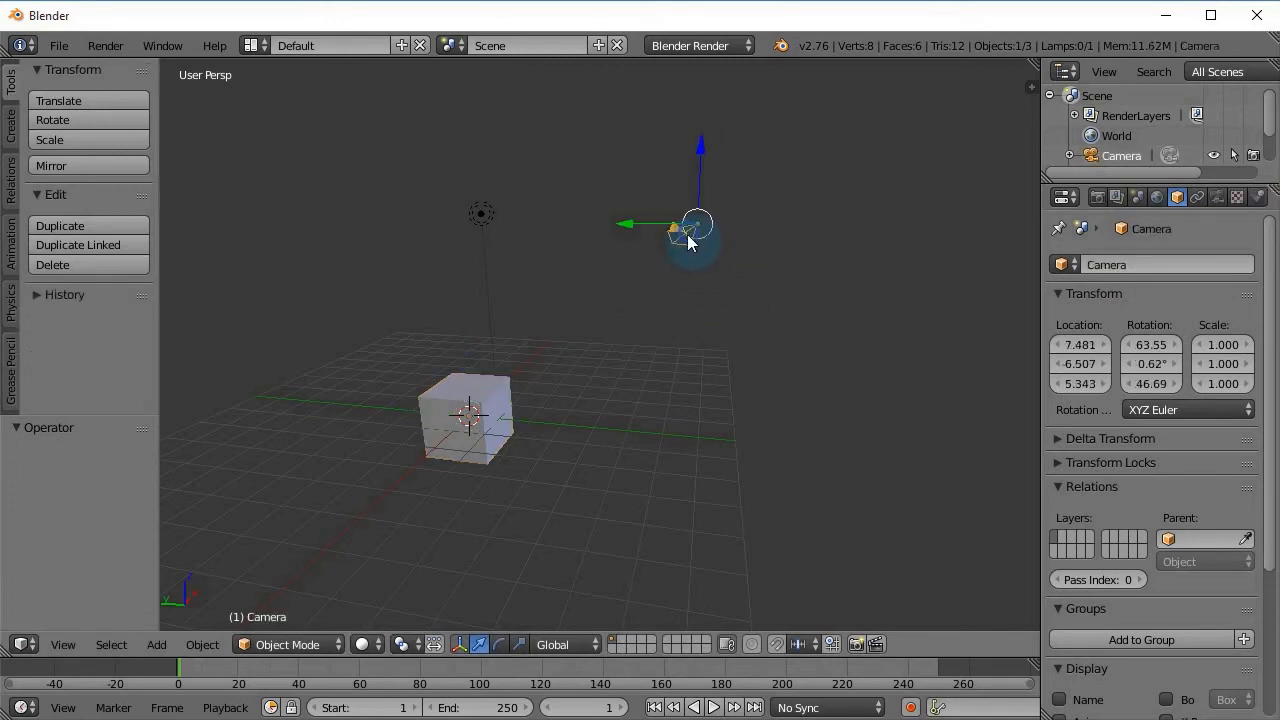
left_click(1110, 263)
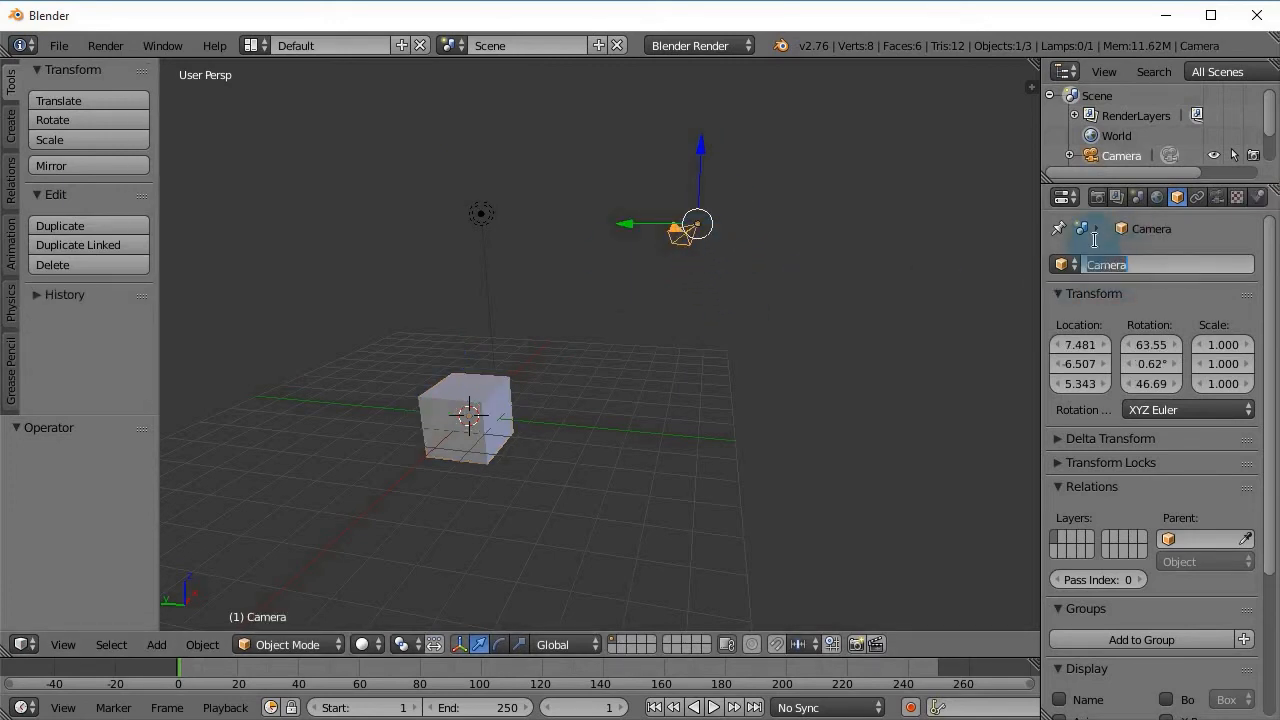
key("BackSpace")
key("Return")
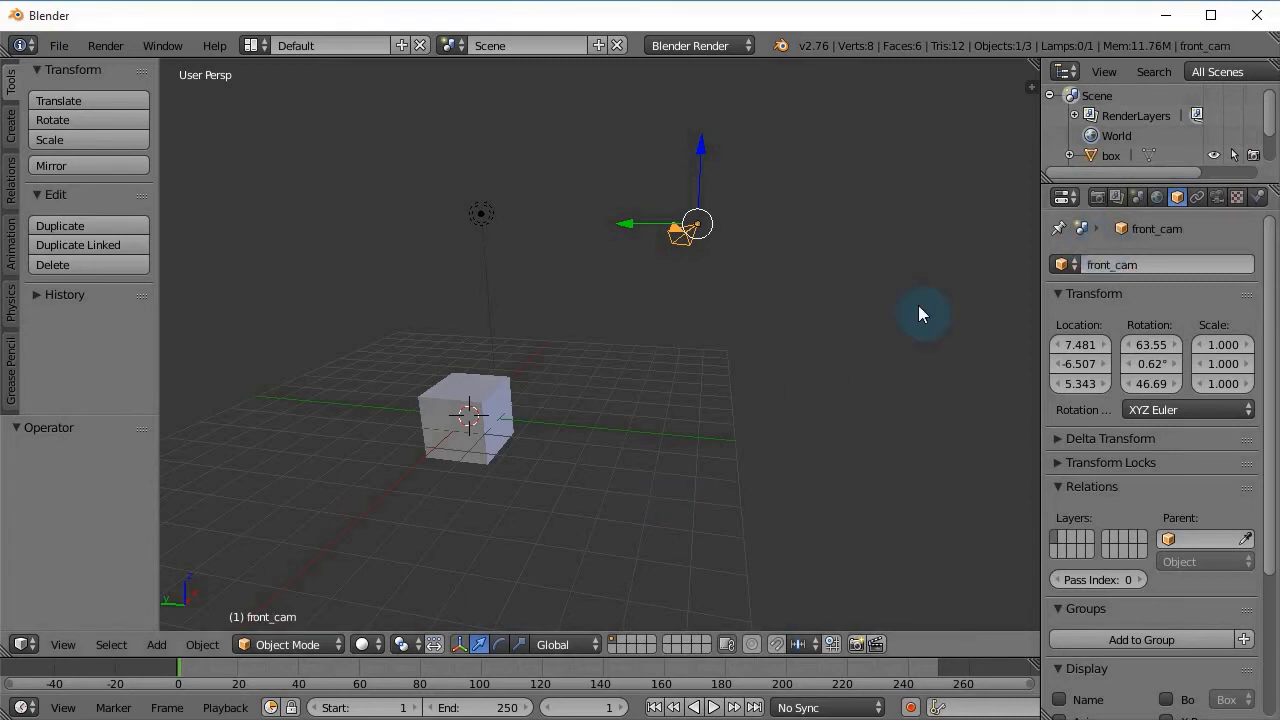
left_click_drag(1200, 180, 1210, 268)
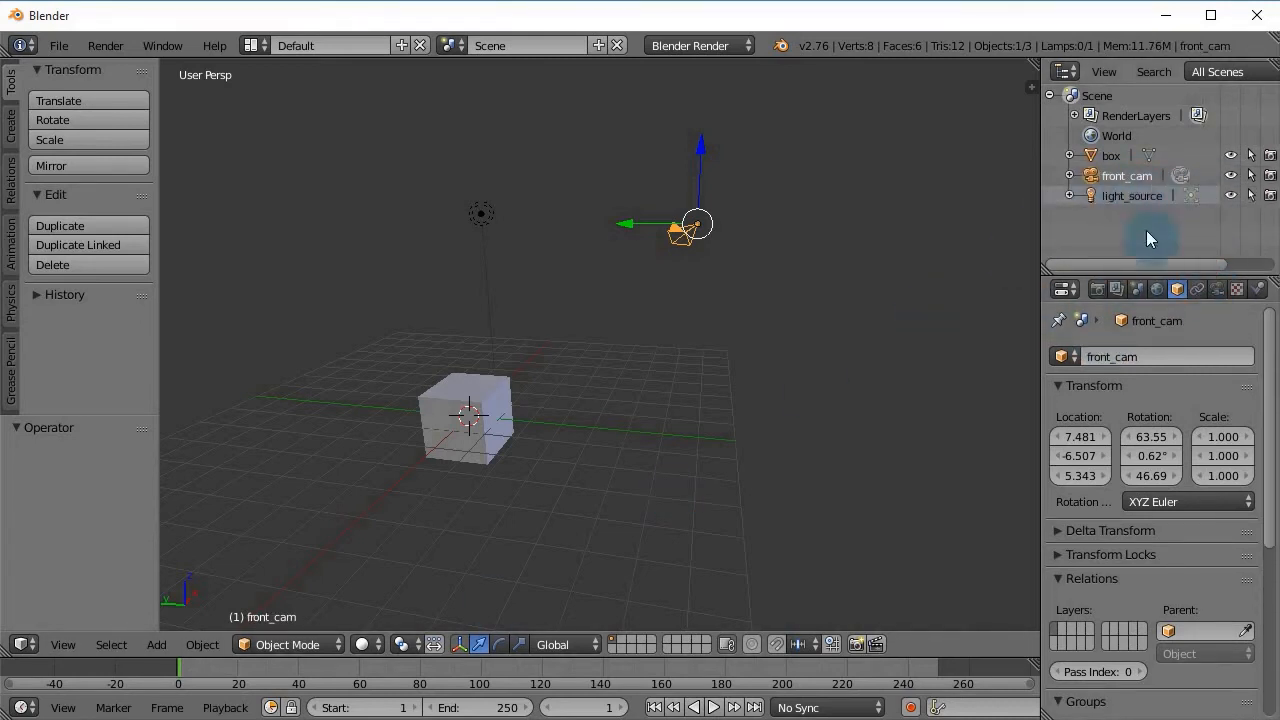
left_click_drag(1172, 272, 1178, 186)
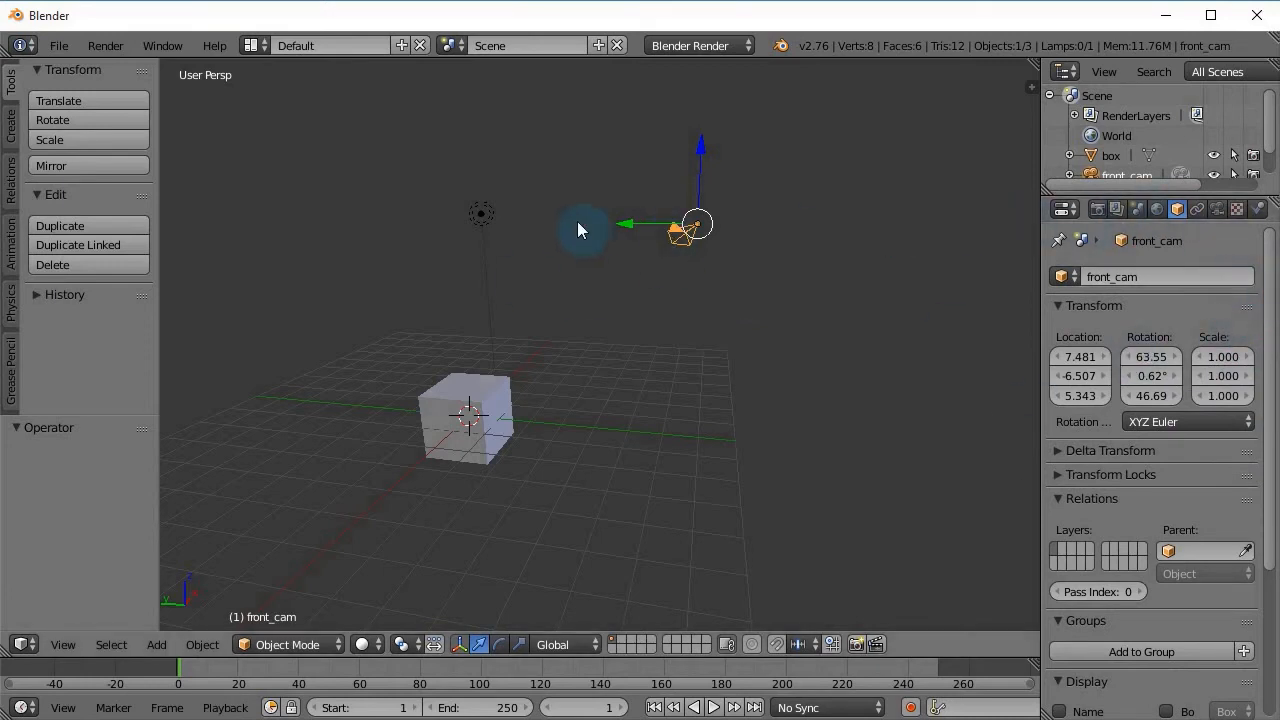
Step: Examine the object data properties of the camera, the light source and the box in turn
left_click(1218, 210)
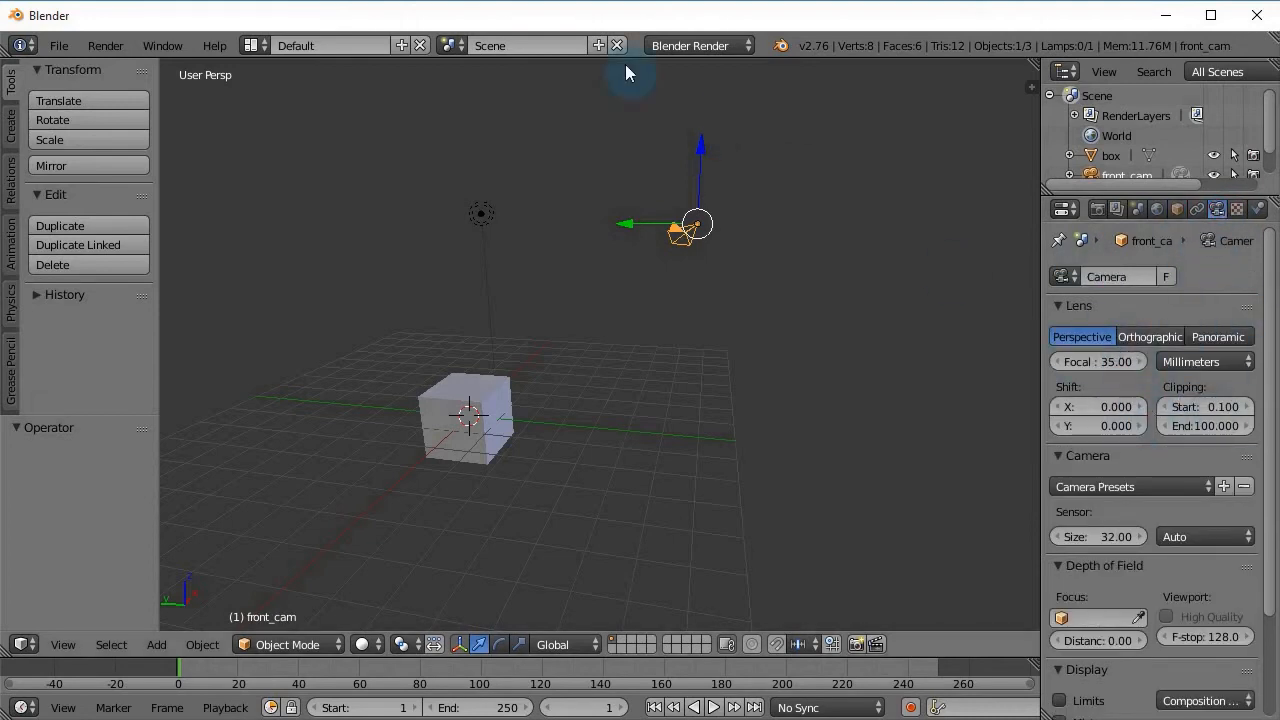
right_click(480, 216)
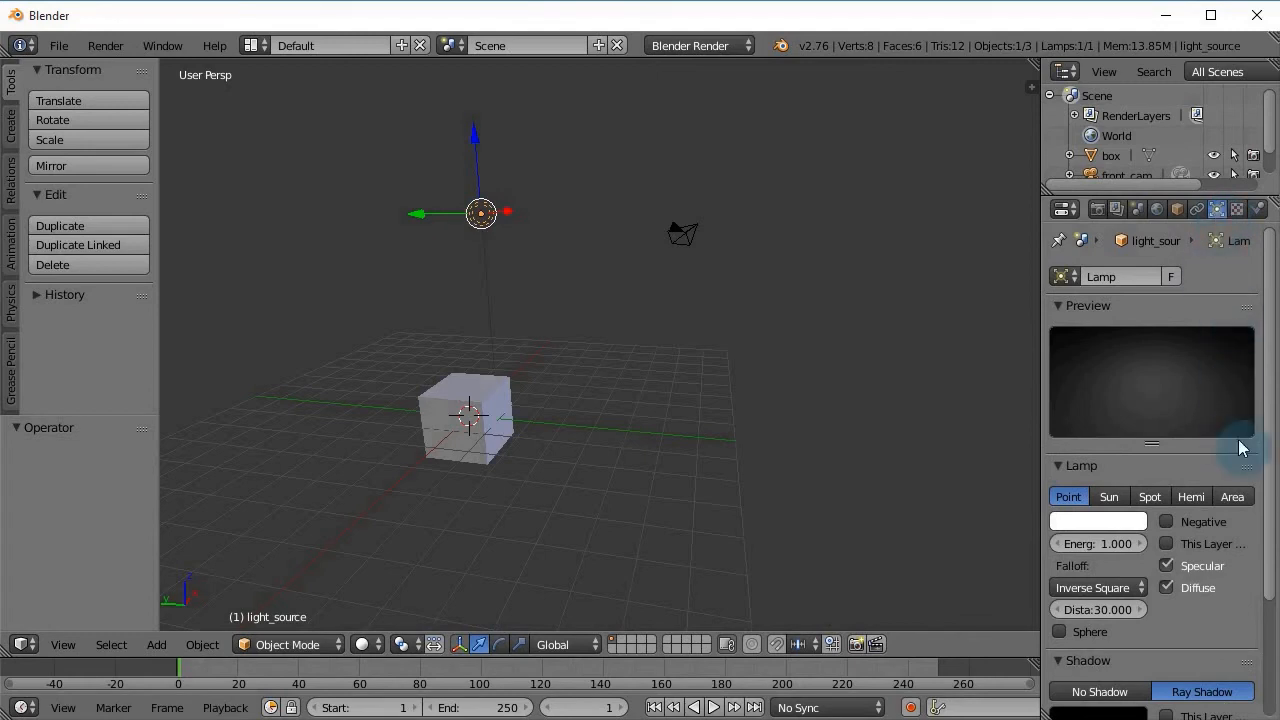
right_click(480, 420)
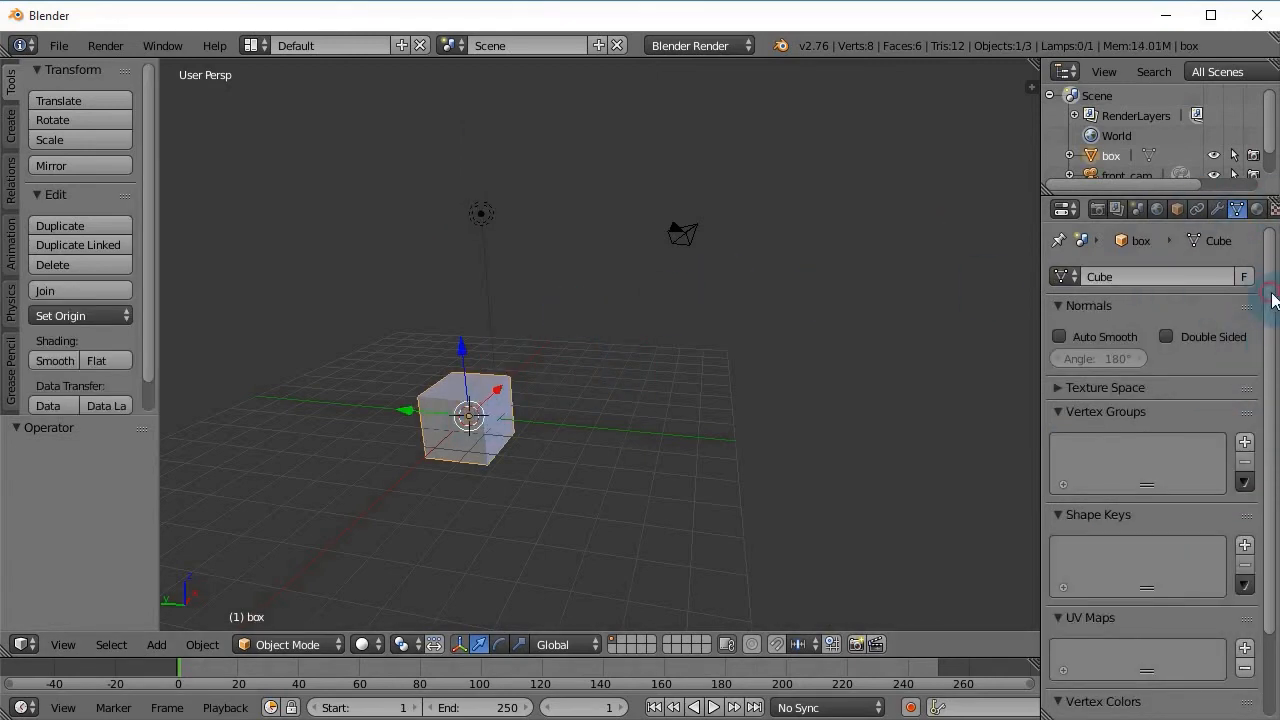
Step: Look through the box's mesh data properties, widen the Properties editor slightly and shift its header to reveal hidden property categories
scroll(1266, 312, "down", 2)
scroll(1257, 207, "down", 3)
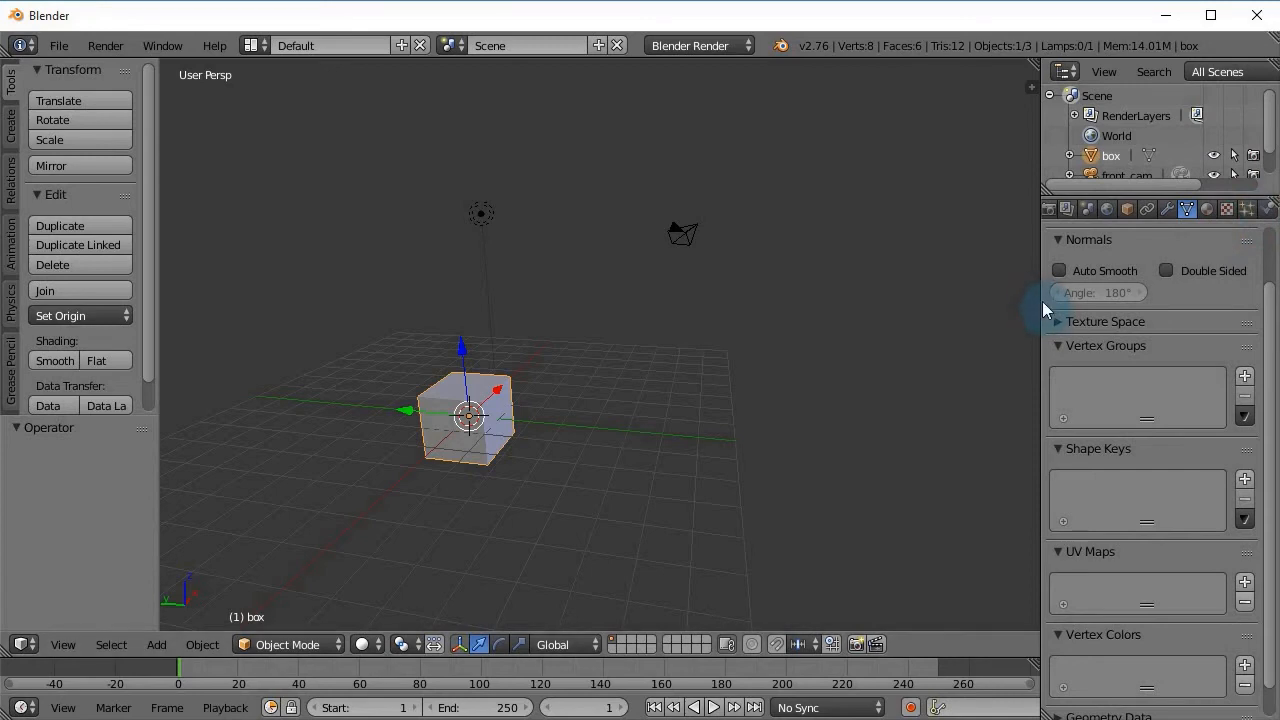
mouse_move(1040, 302)
left_mouse_down()
mouse_move(828, 301)
mouse_move(1026, 290)
left_mouse_up()
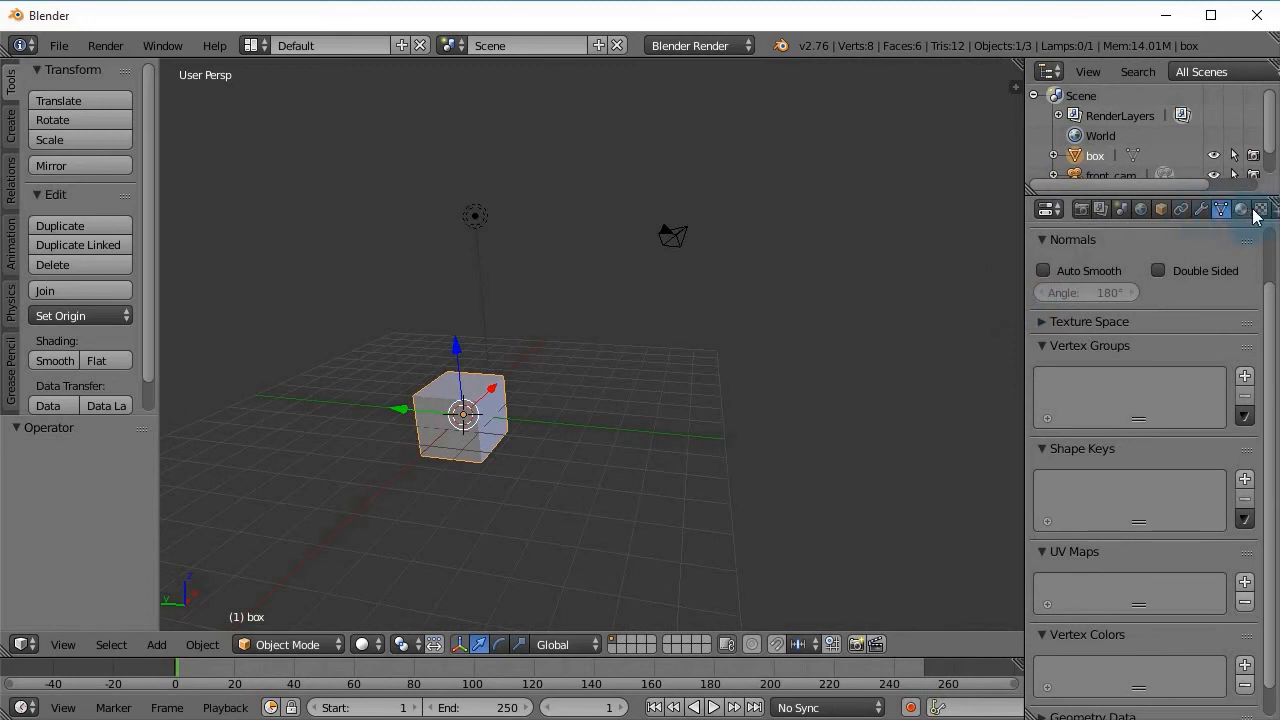
mouse_move(1246, 214)
middle_mouse_down()
mouse_move(1137, 209)
mouse_move(1173, 209)
mouse_move(1160, 190)
mouse_move(1190, 186)
mouse_move(1078, 200)
mouse_move(1238, 209)
middle_mouse_up()
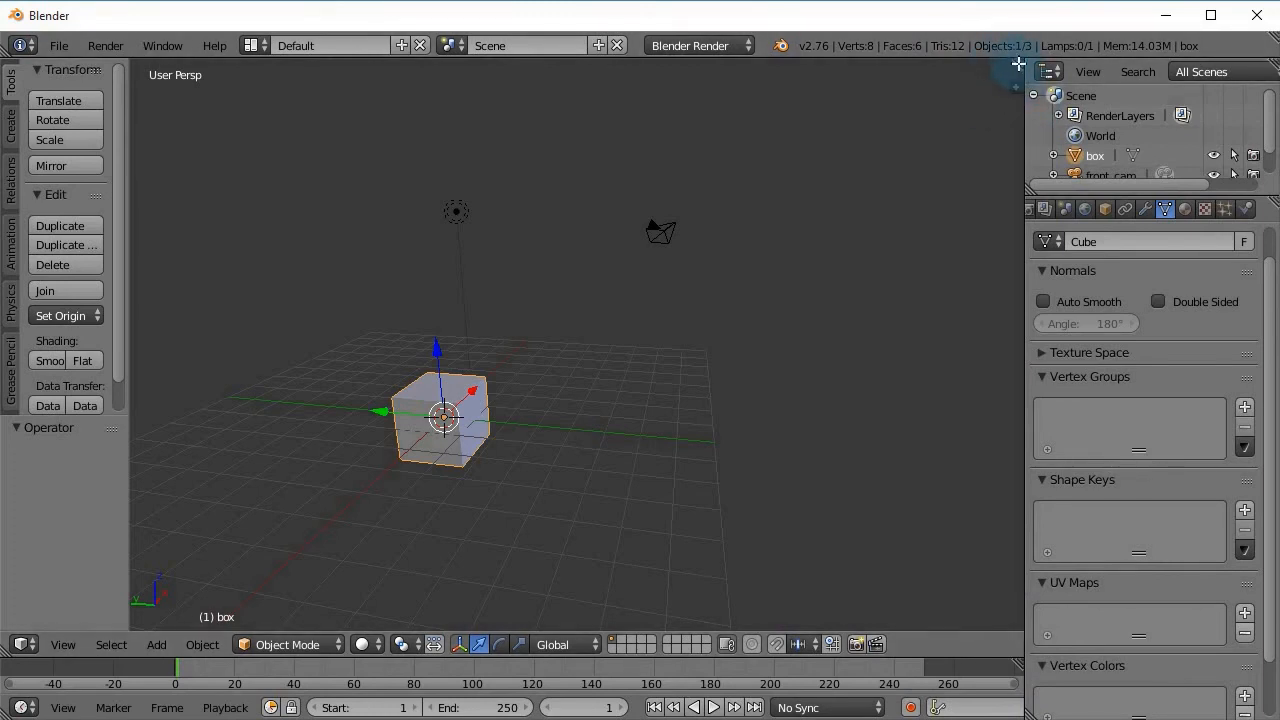
Step: Split the 3D view vertically into two side-by-side areas and join them back into a single view
left_click_drag(1019, 67, 494, 114)
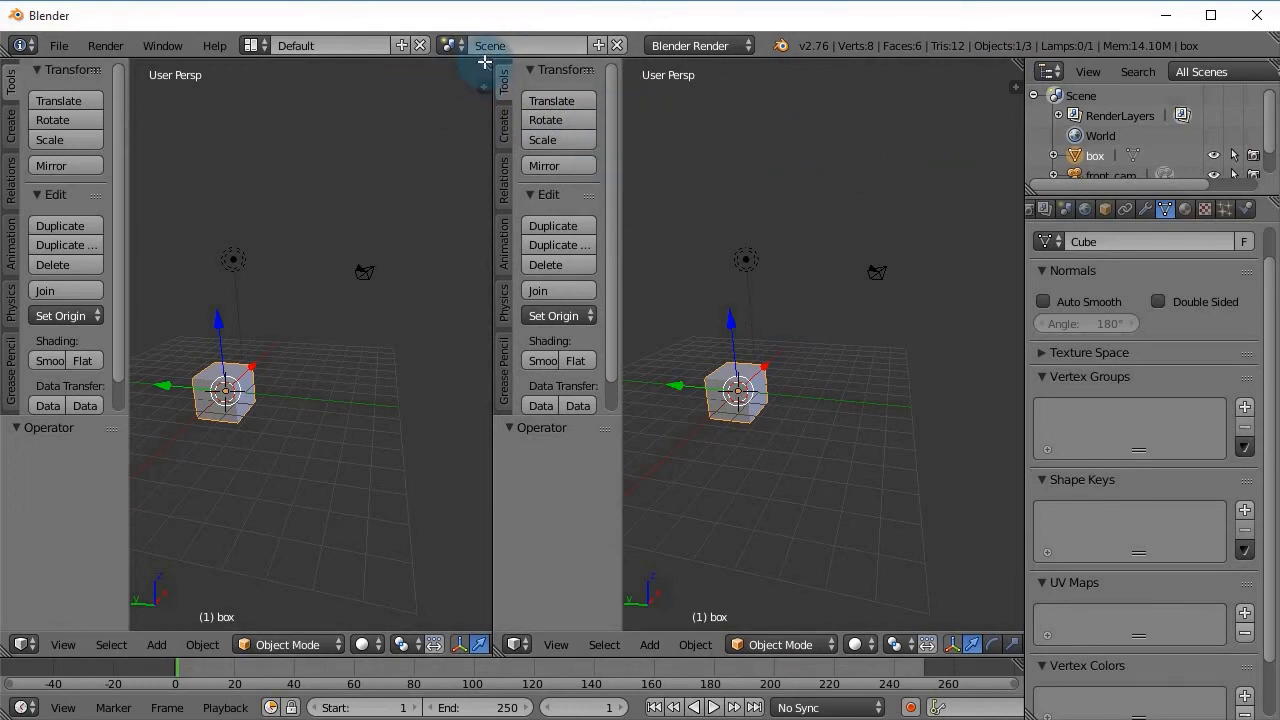
left_click_drag(485, 60, 654, 285)
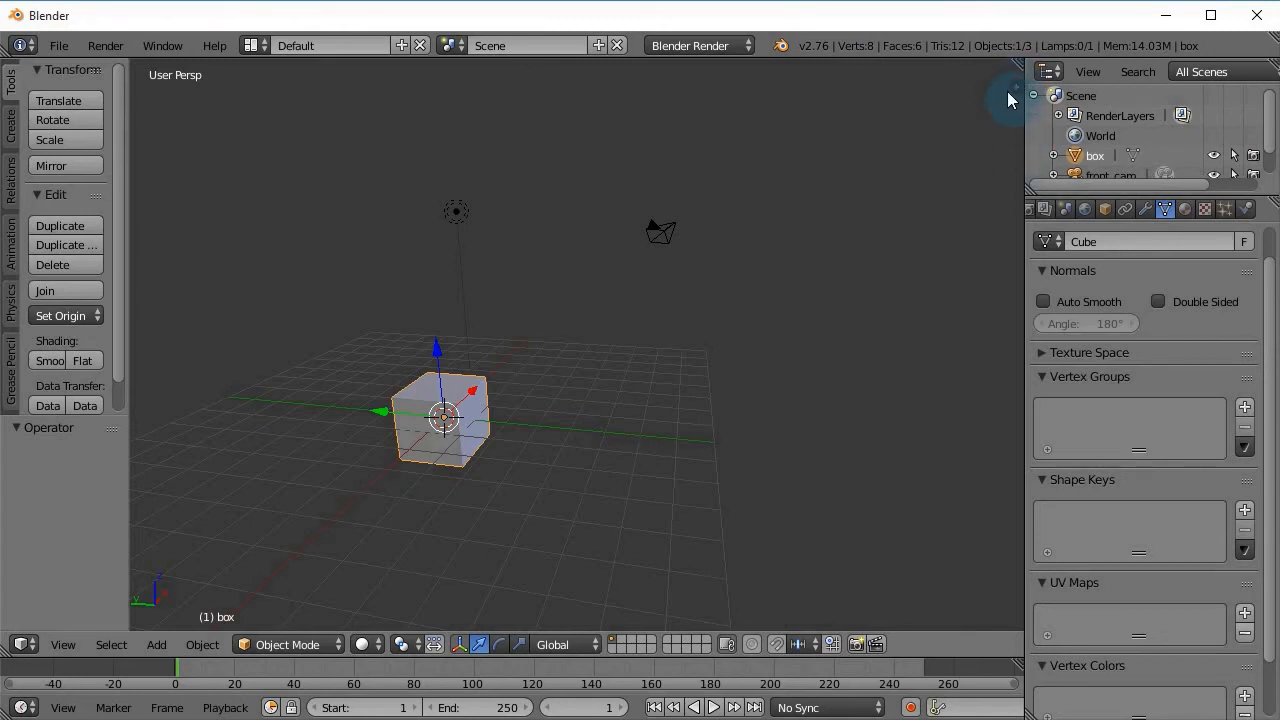
Step: Reveal the 3D view's properties region, look through its transform, Grease Pencil and view settings, and collapse it again
left_click(1012, 88)
scroll(1006, 434, "down", 10)
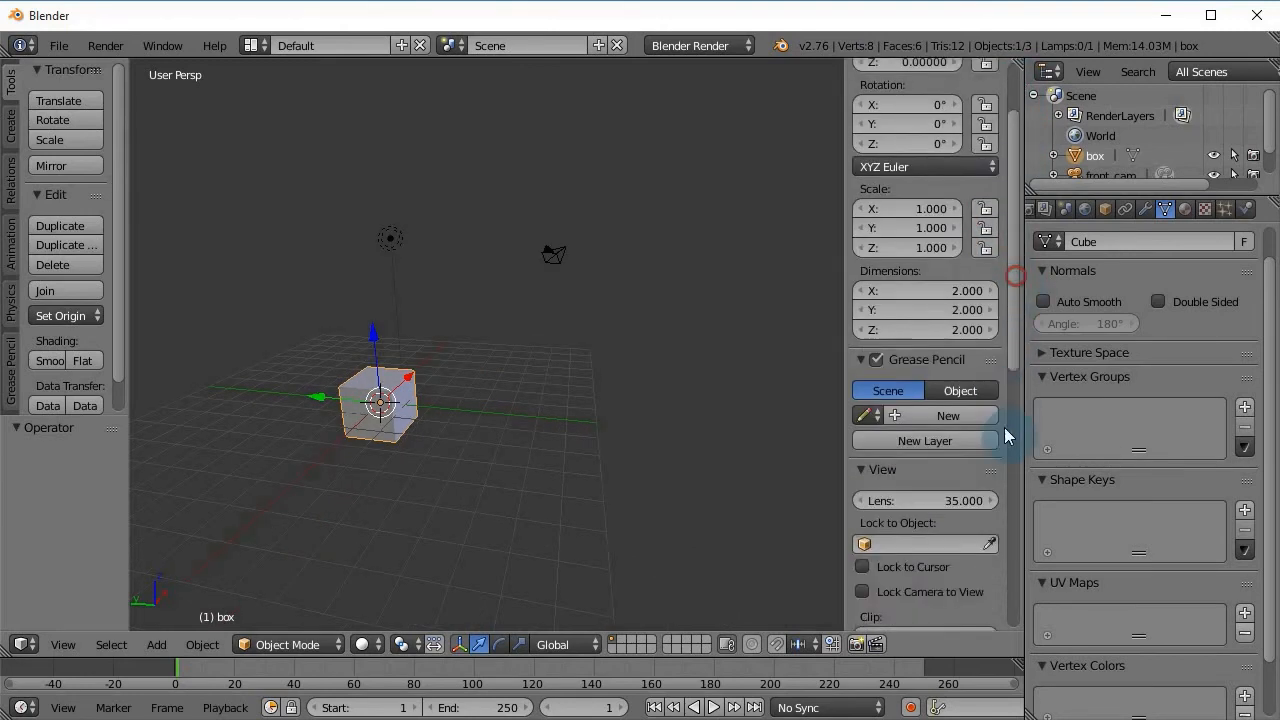
scroll(1012, 170, "up", 10)
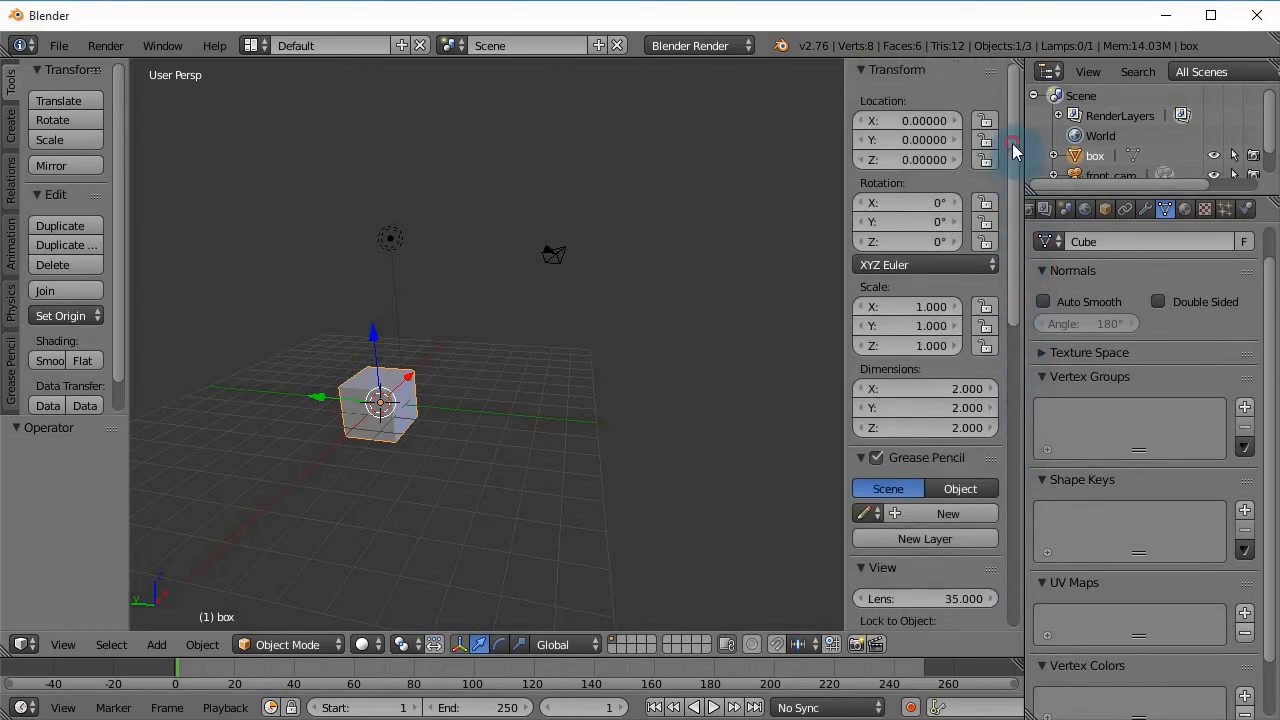
left_click_drag(843, 288, 1049, 294)
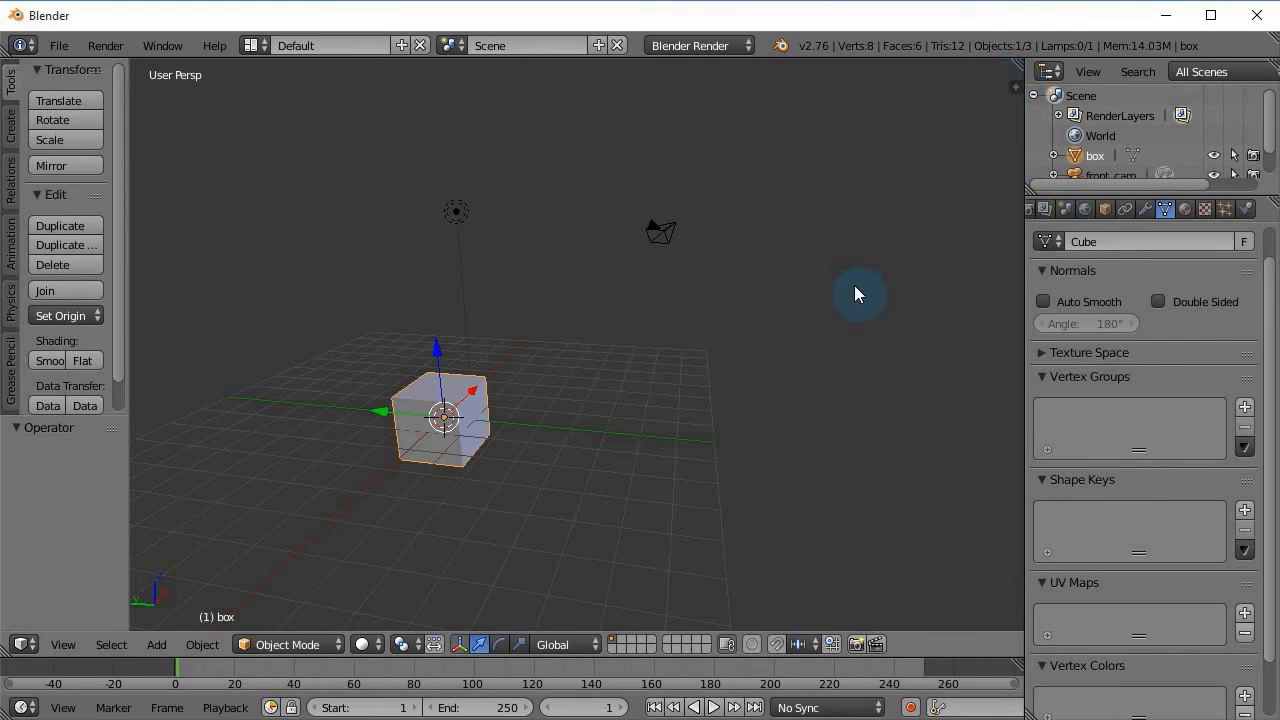
Step: Toggle the 3D view's properties region on and off repeatedly, leaving it hidden
key("n")
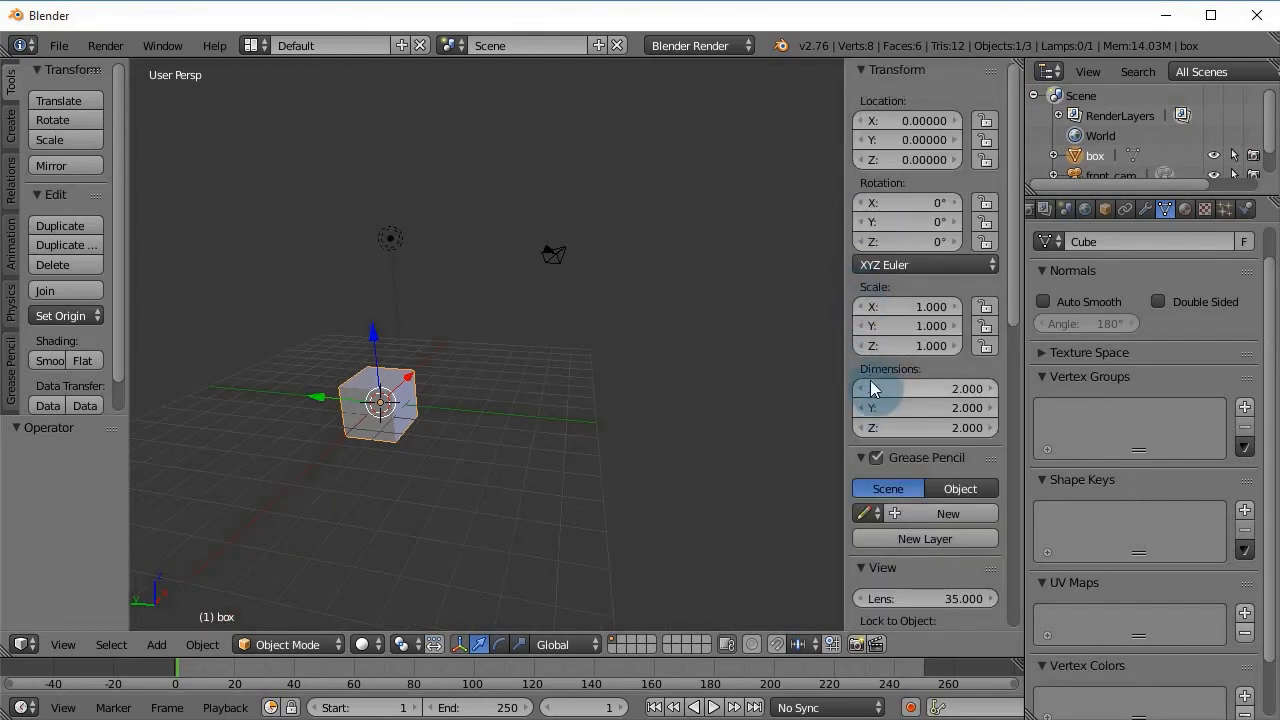
key("n")
key("n")
key("n")
key("n")
key("n")
key("n")
key("n")
key("n")
key("n")
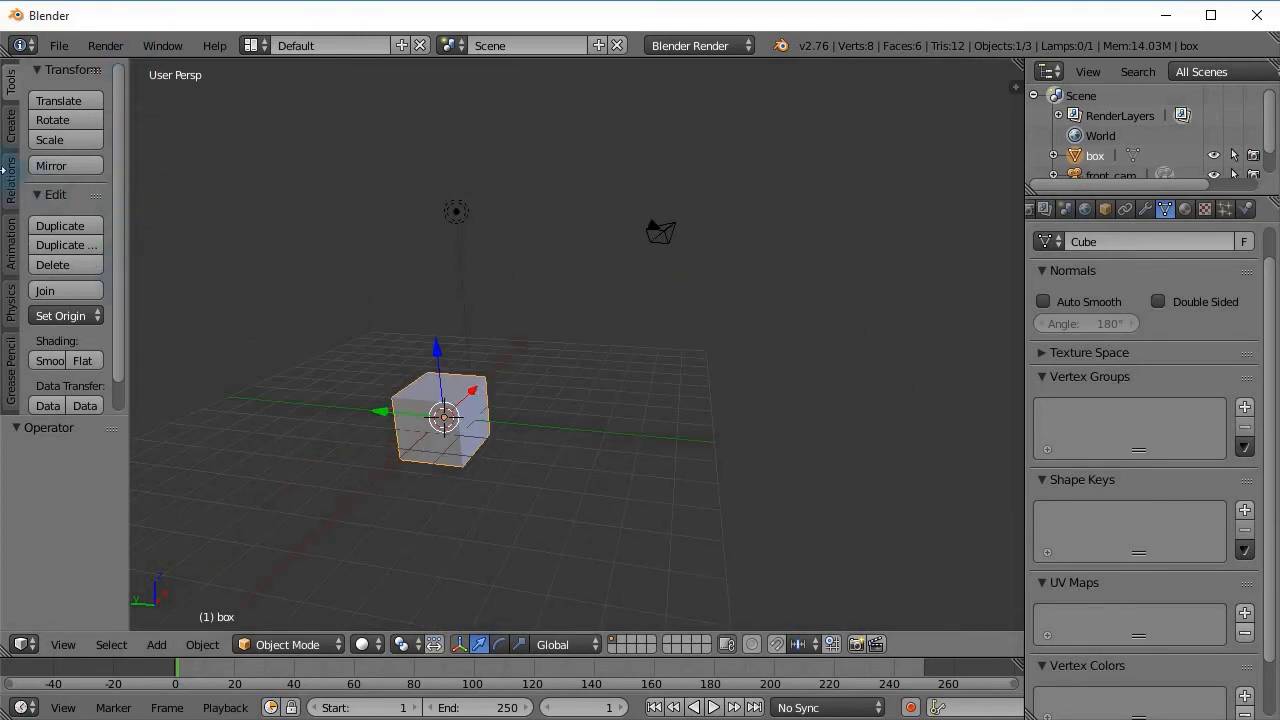
Step: Toggle the tool shelf and the properties region of the 3D view, leaving only the tool shelf shown
key("t")
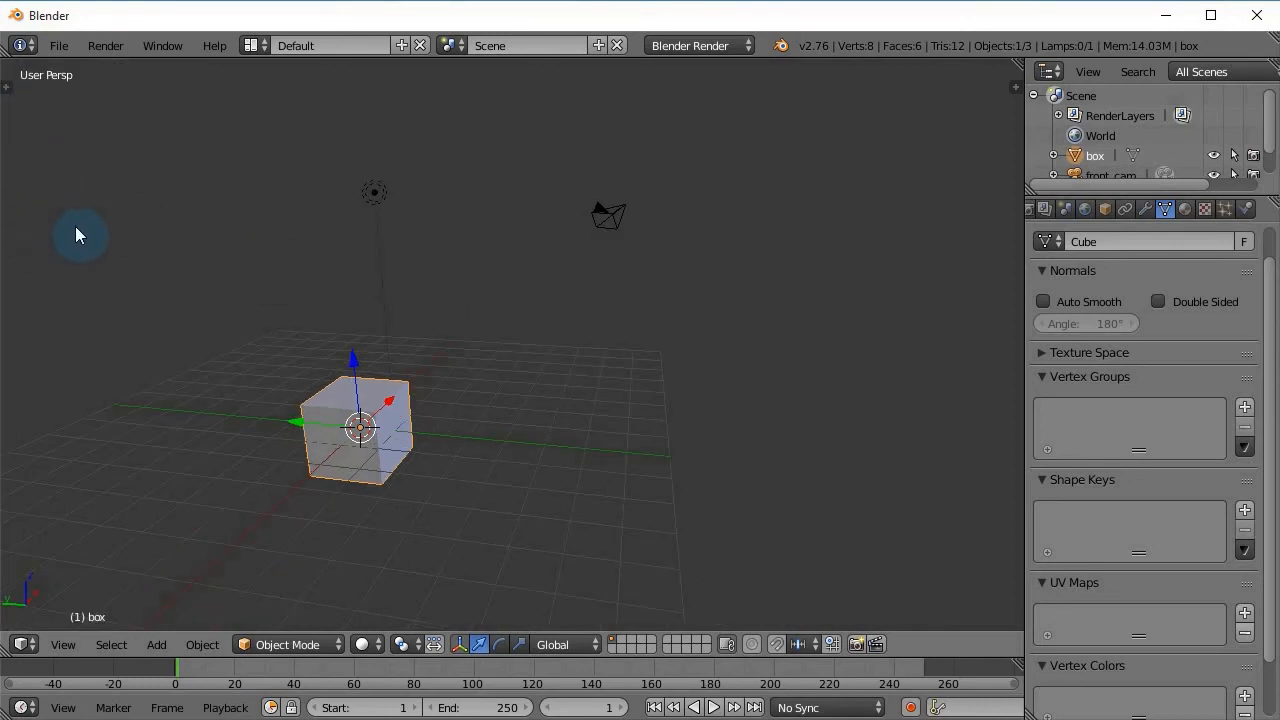
key("t")
key("t")
key("n")
key("n")
key("t")
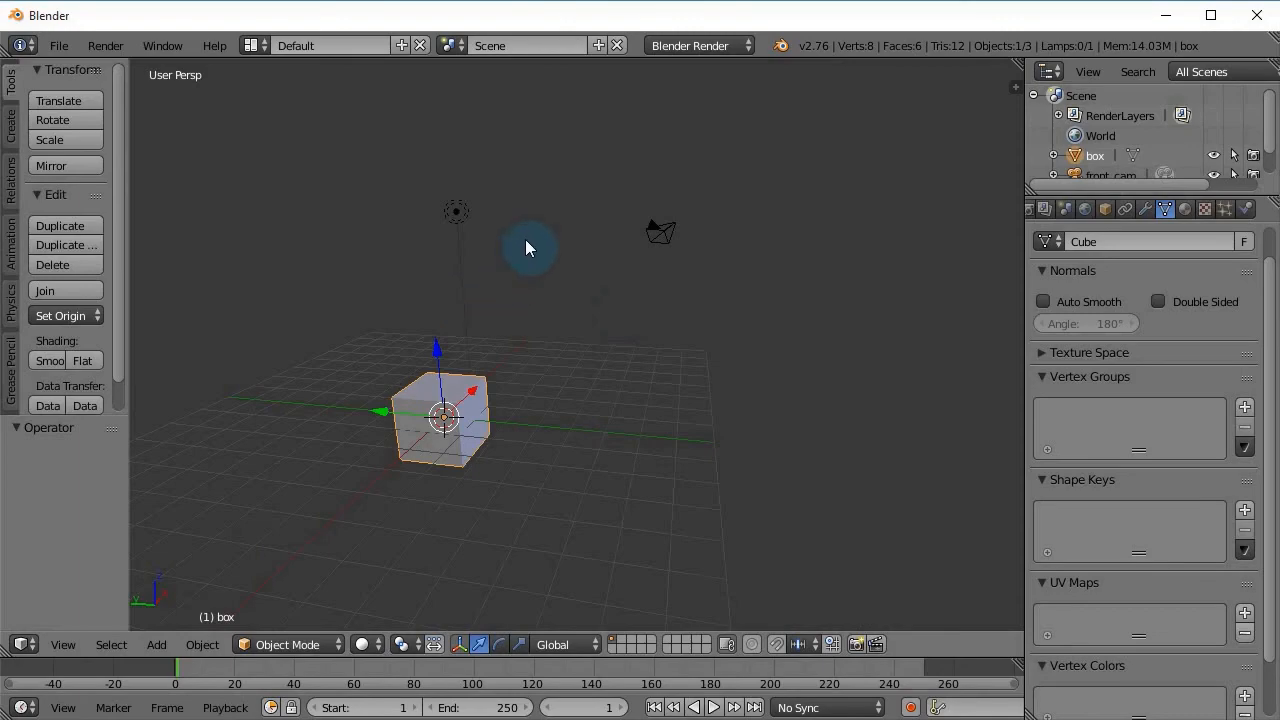